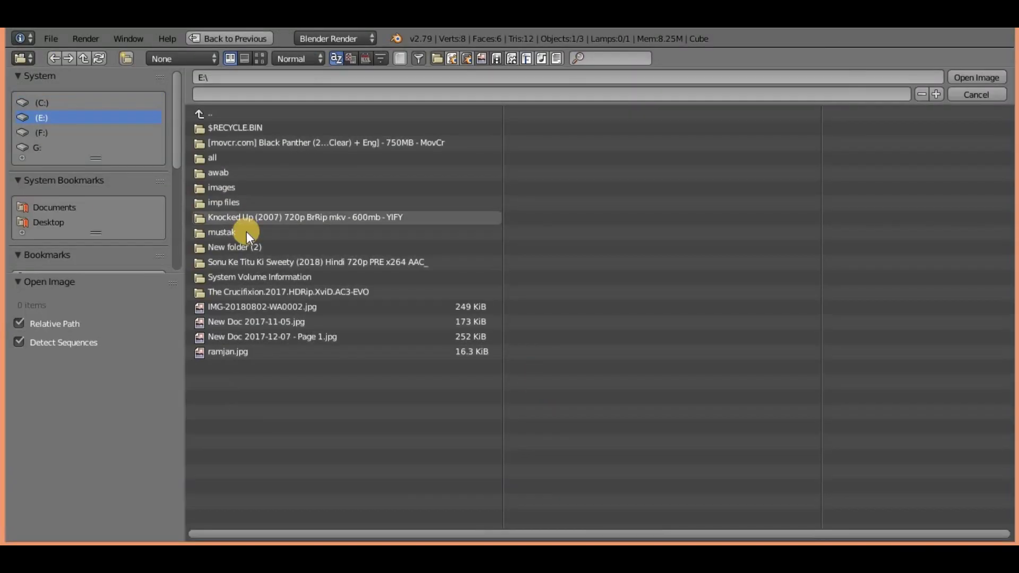
Step: Open the knife front photo as a Background Image behind the front view
left_click(979, 78)
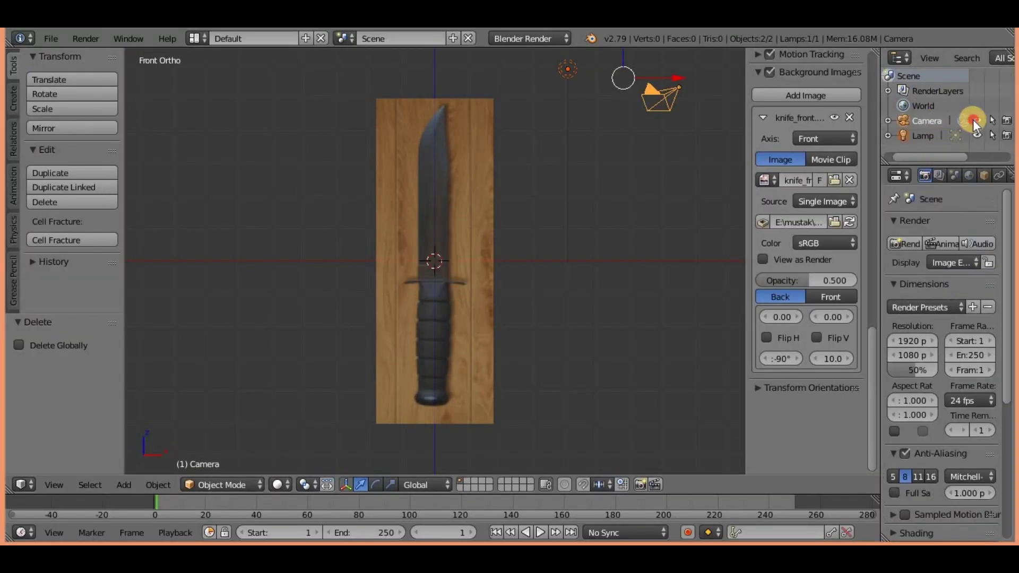
Step: Add a circle mesh in top view and set its vertex count
key("KP_7")
key("shift+a")
left_click(546, 341)
left_click(76, 363)
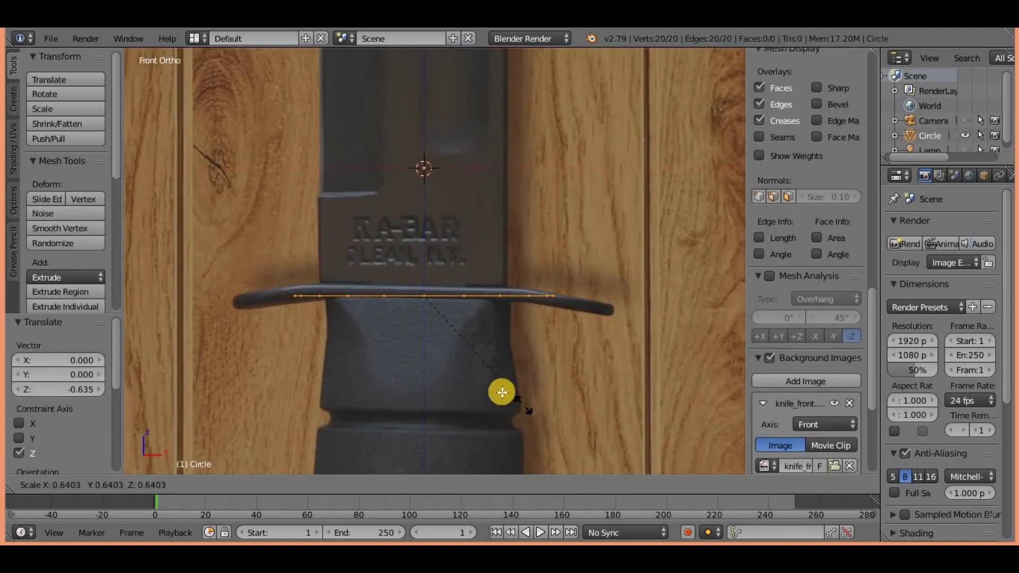
scroll(502, 363, "up", 1)
Step: Move the circle up Z to the guard and extrude it down to the handle's end
key("g")
key("z")
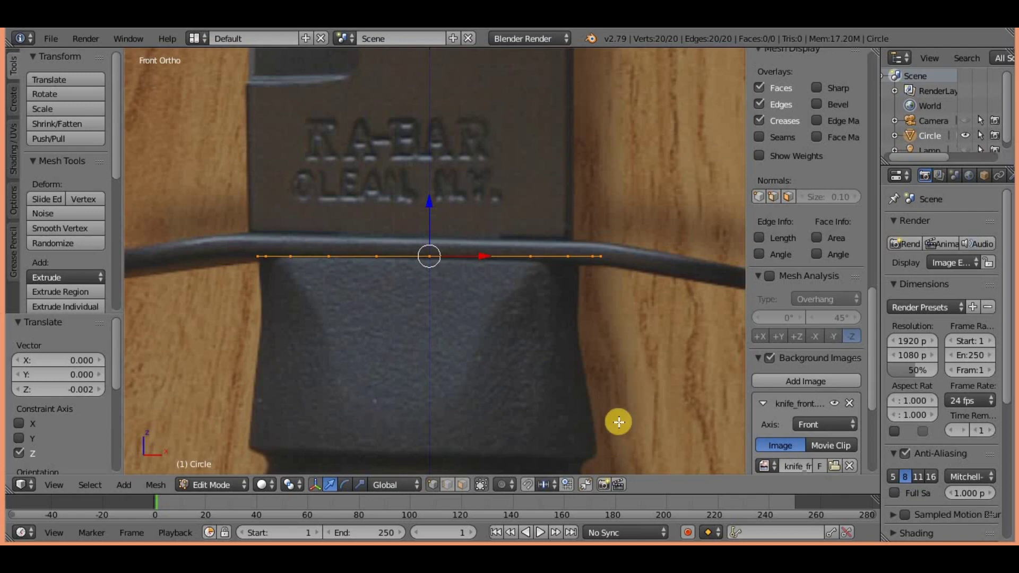
scroll(616, 396, "down", 5)
key("t")
key("n")
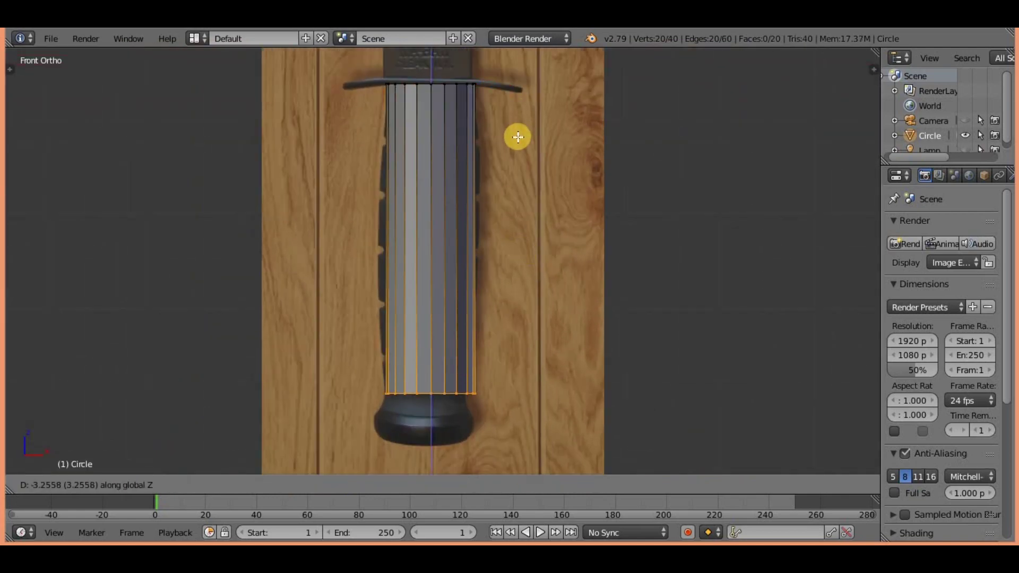
left_click(517, 137)
Step: Add horizontal loop cuts along the handle and widen a loop to the first bump
key("a")
scroll(512, 287, "up", 2)
scroll(480, 230, "up", 2)
scroll(435, 242, "down", 4)
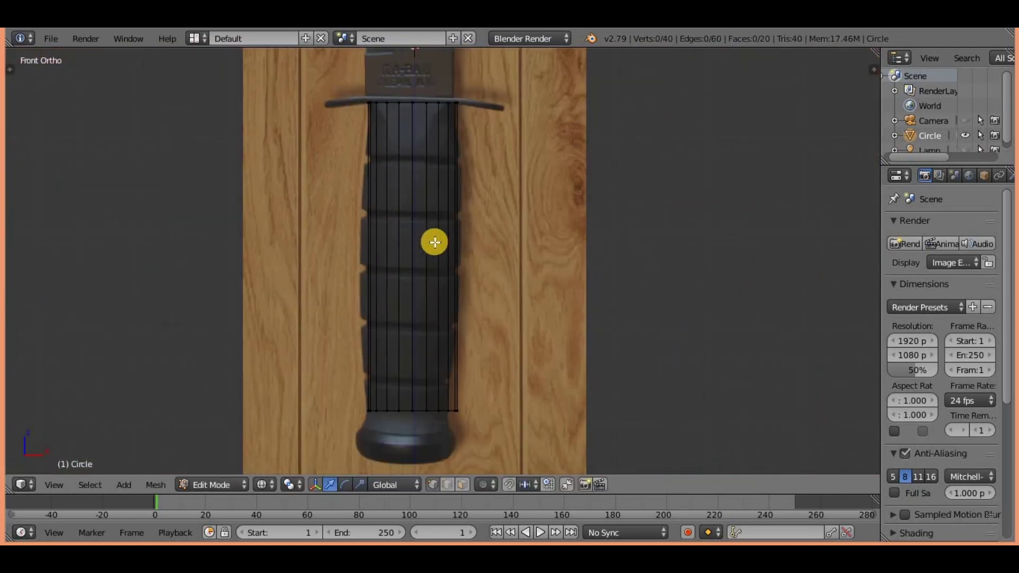
key("ctrl+r")
scroll(433, 215, "up", 2)
scroll(432, 215, "up", 1)
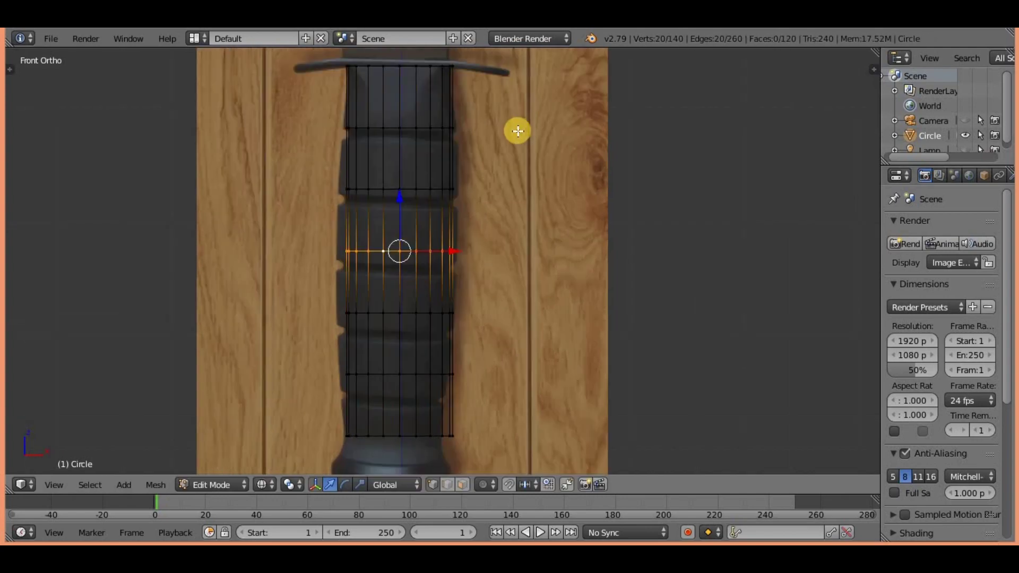
scroll(455, 323, "up", 2)
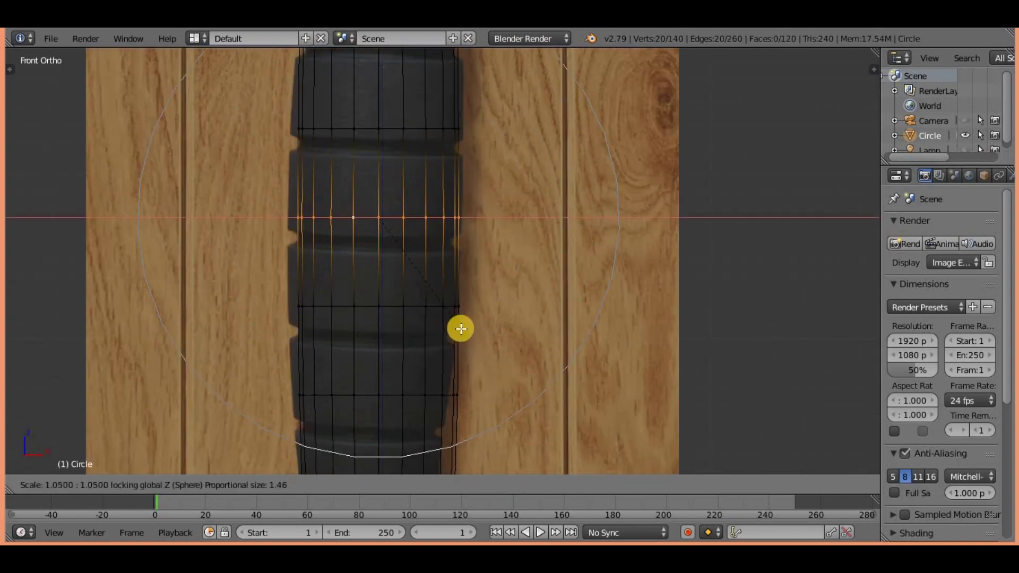
left_click(466, 339)
Step: Move the next loop band into place over the handle's bumps
scroll(466, 339, "down", 4)
scroll(455, 334, "up", 5)
scroll(444, 301, "down", 2)
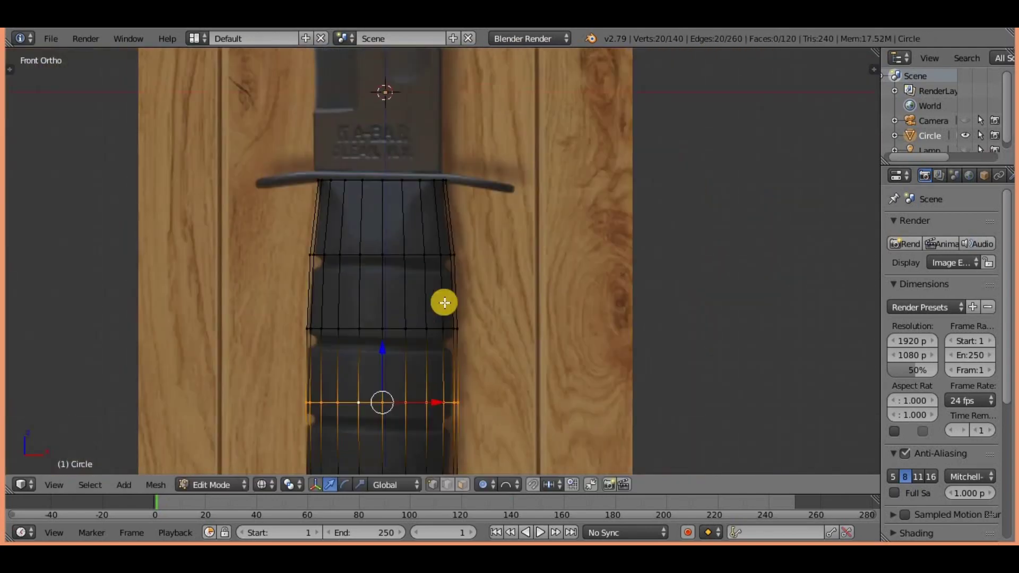
scroll(471, 199, "up", 2)
scroll(471, 199, "down", 3)
scroll(486, 351, "up", 1)
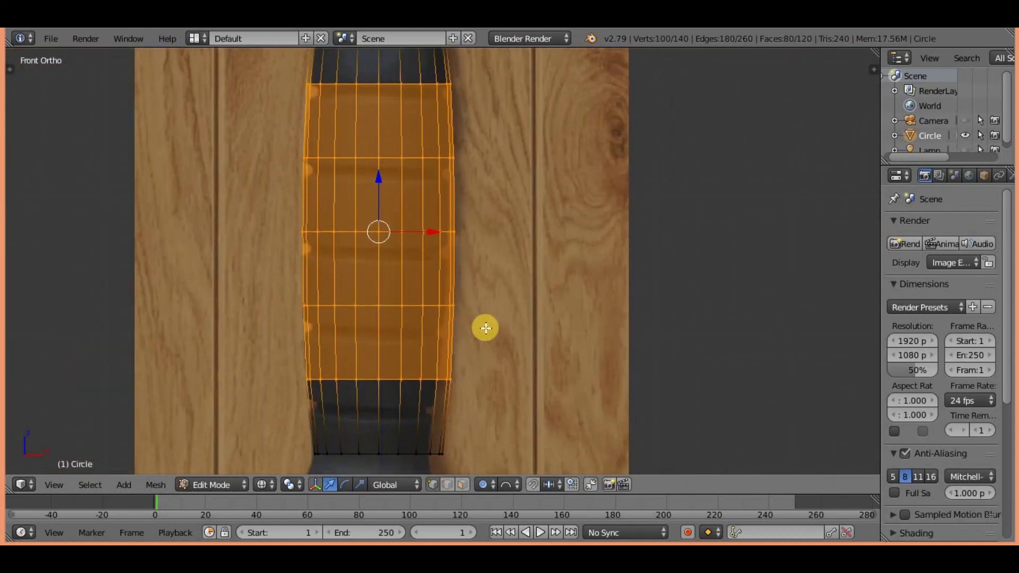
left_click(488, 342)
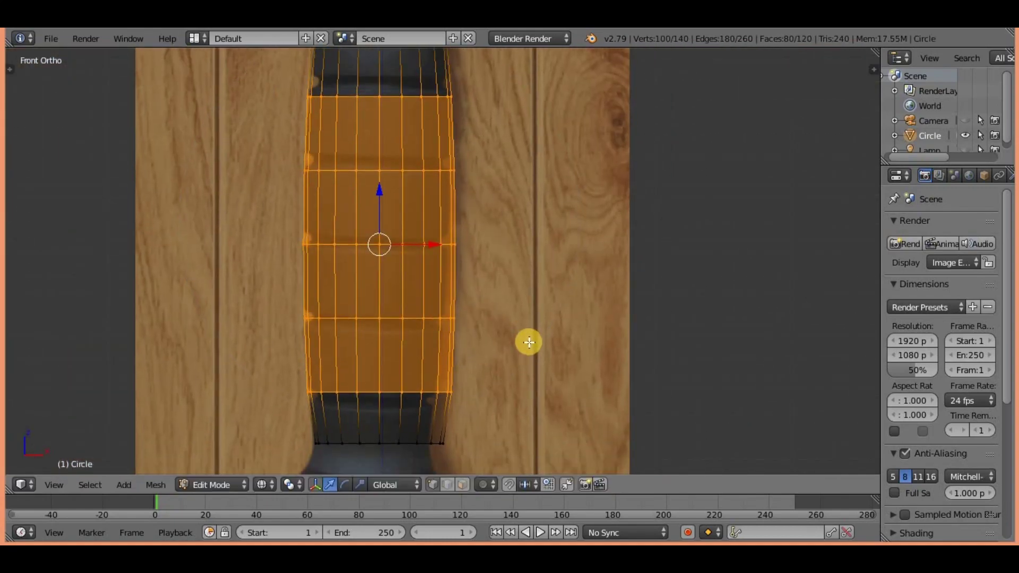
scroll(476, 335, "down", 1)
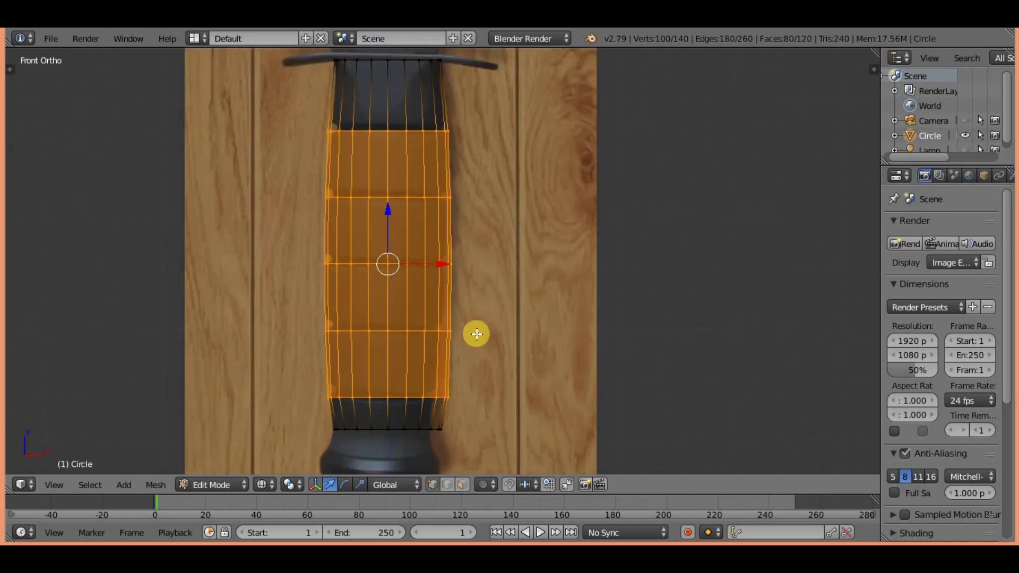
middle_click_drag(476, 334, 478, 305, "shift")
scroll(485, 319, "up", 1)
scroll(485, 319, "up", 2)
Step: Select the handle's bottom edge loop
right_click(416, 282, "alt")
scroll(585, 360, "up", 1)
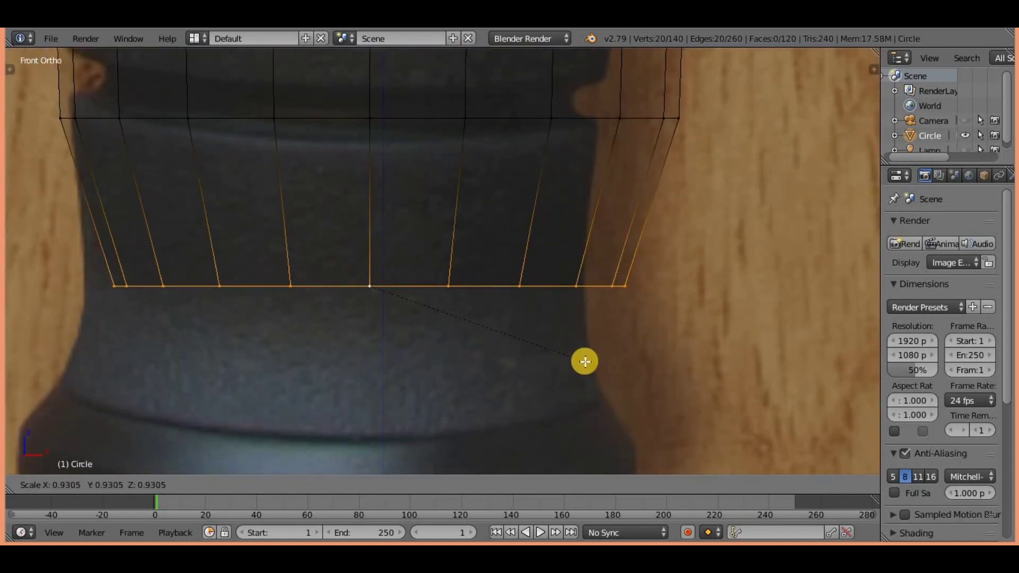
scroll(610, 275, "down", 1)
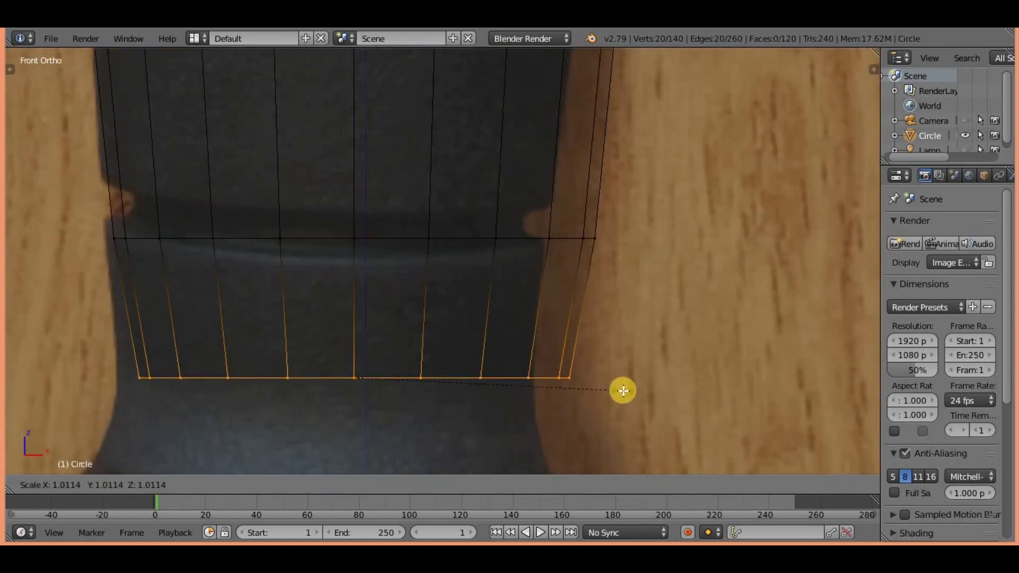
scroll(650, 282, "up", 1)
middle_click_drag(560, 199, 682, 185, "shift")
scroll(603, 337, "down", 4)
scroll(421, 257, "up", 7)
scroll(473, 325, "down", 5)
scroll(464, 253, "up", 1)
scroll(464, 253, "down", 2)
Step: Extrude the bottom loop and scale it outward into a flared pommel
key("e")
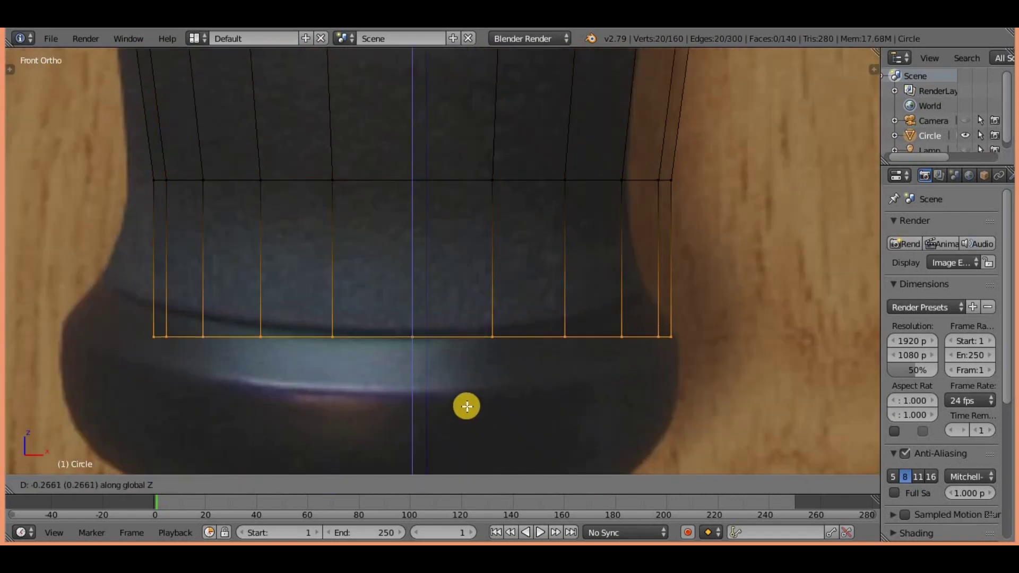
key("s")
left_click(506, 284)
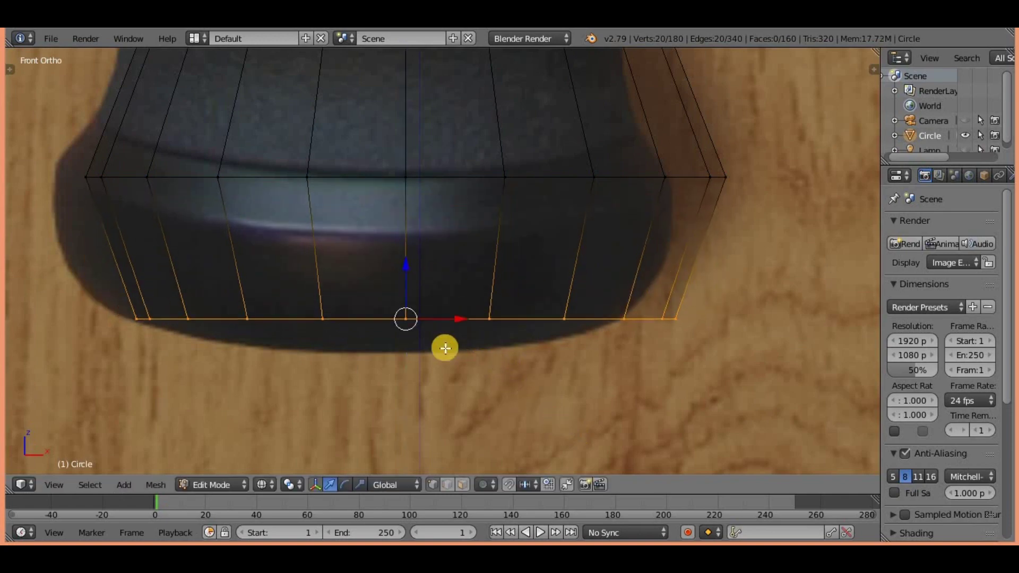
left_click(397, 372)
scroll(364, 312, "down", 3)
middle_click_drag(365, 311, 364, 255)
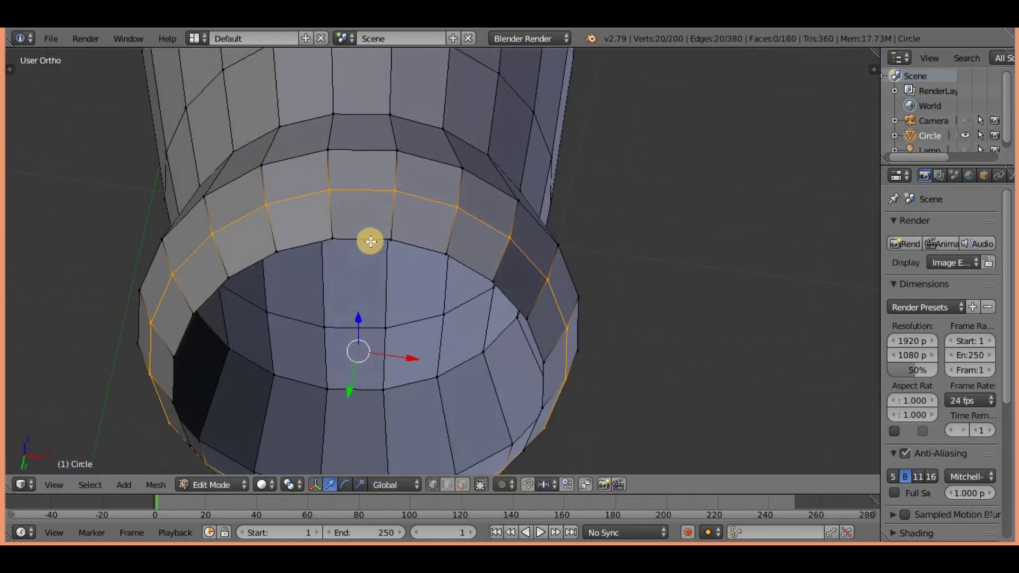
left_click(399, 287)
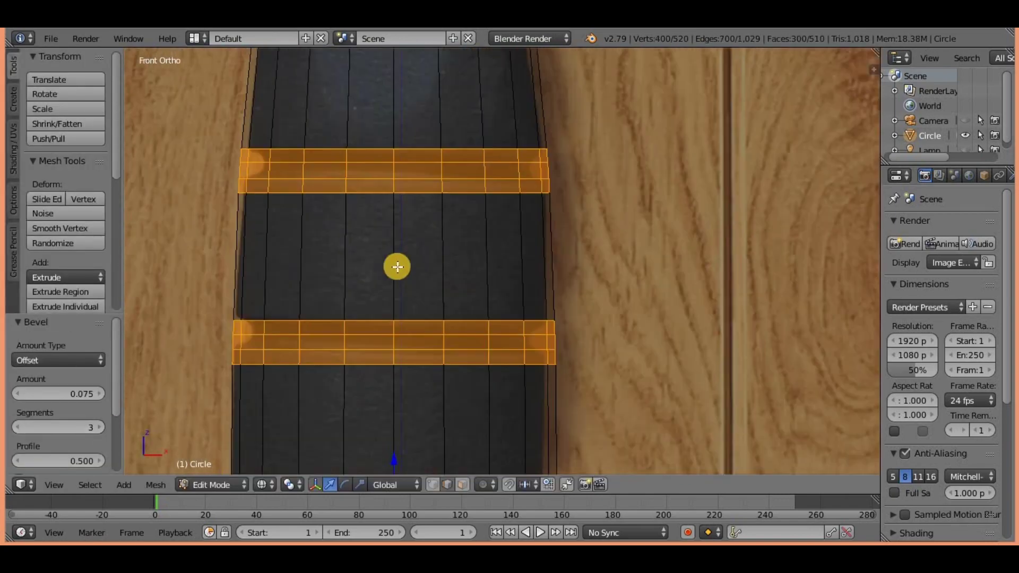
Step: Select the beveled ring band faces and shrink them inward by 0.073 into grooves
scroll(531, 244, "up", 4)
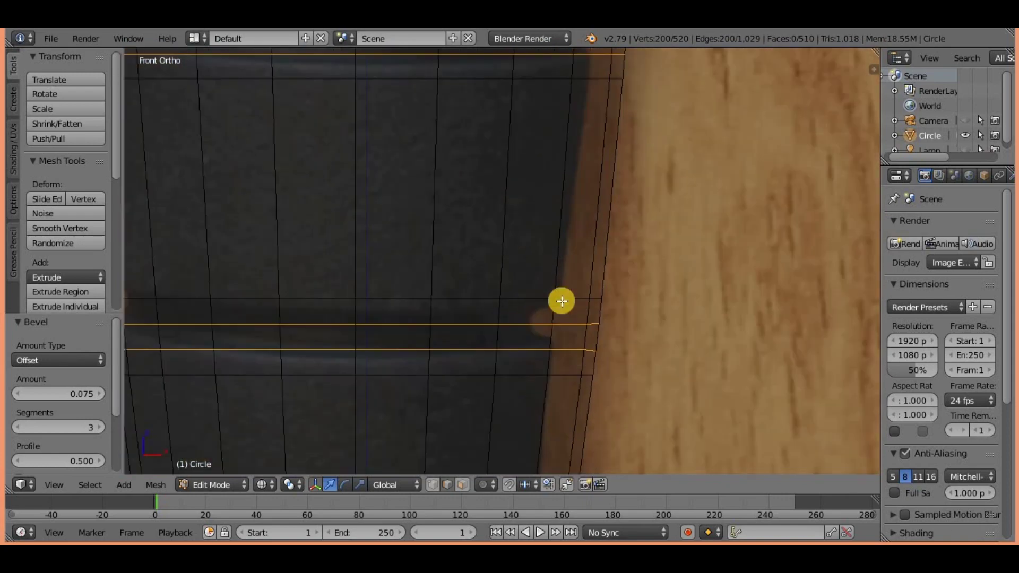
scroll(590, 340, "down", 5)
scroll(611, 342, "down", 1)
scroll(610, 343, "down", 2)
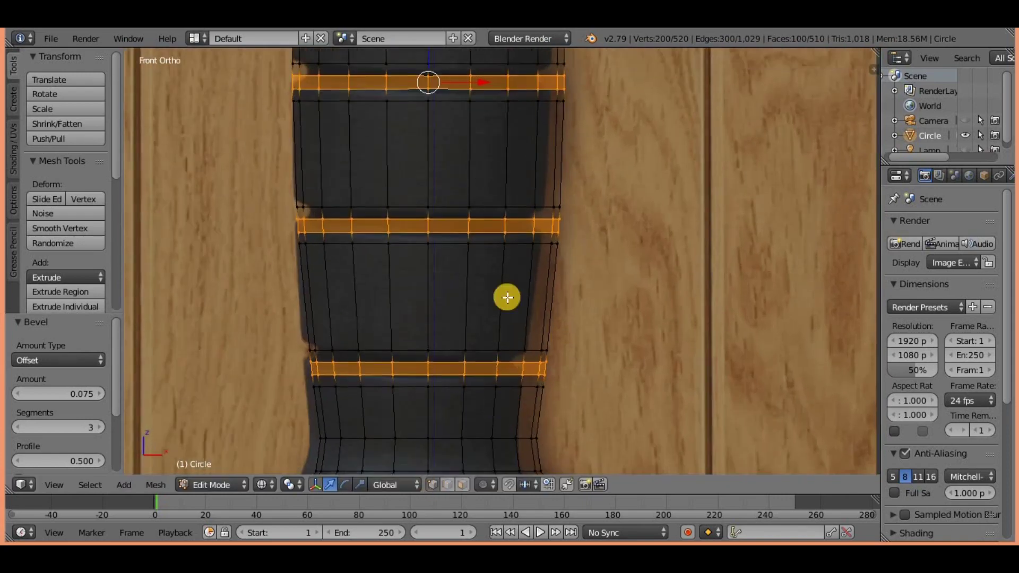
scroll(505, 296, "up", 5)
key("s")
left_click(521, 454)
scroll(584, 419, "down", 4)
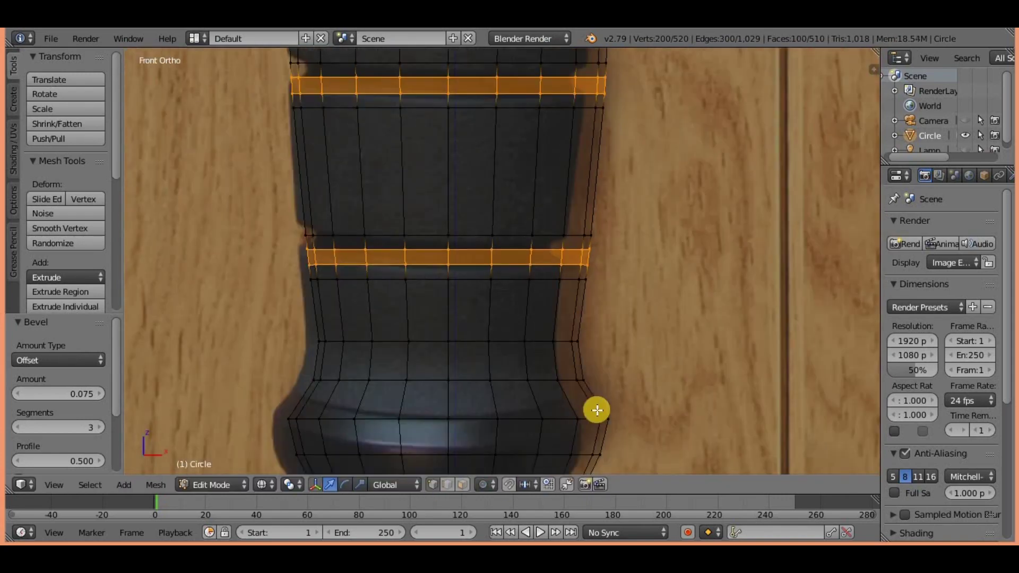
scroll(610, 407, "up", 3)
left_click(780, 249)
Step: Return to Object Mode and orbit to inspect the grooved handle
scroll(646, 383, "down", 1)
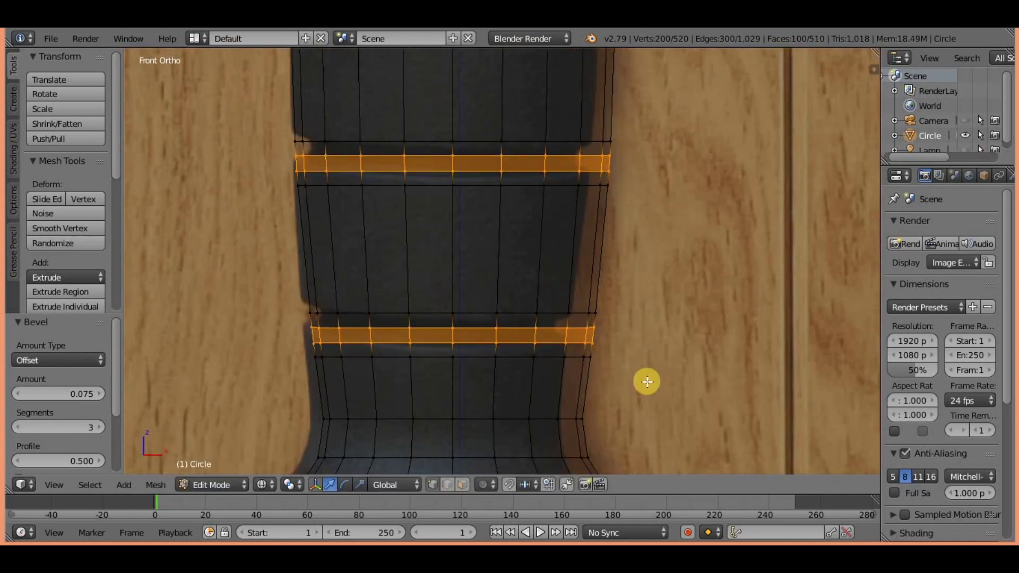
scroll(597, 332, "down", 2)
key("Tab")
mouse_move(576, 322)
middle_mouse_down()
mouse_move(432, 207)
mouse_move(550, 303)
middle_mouse_up()
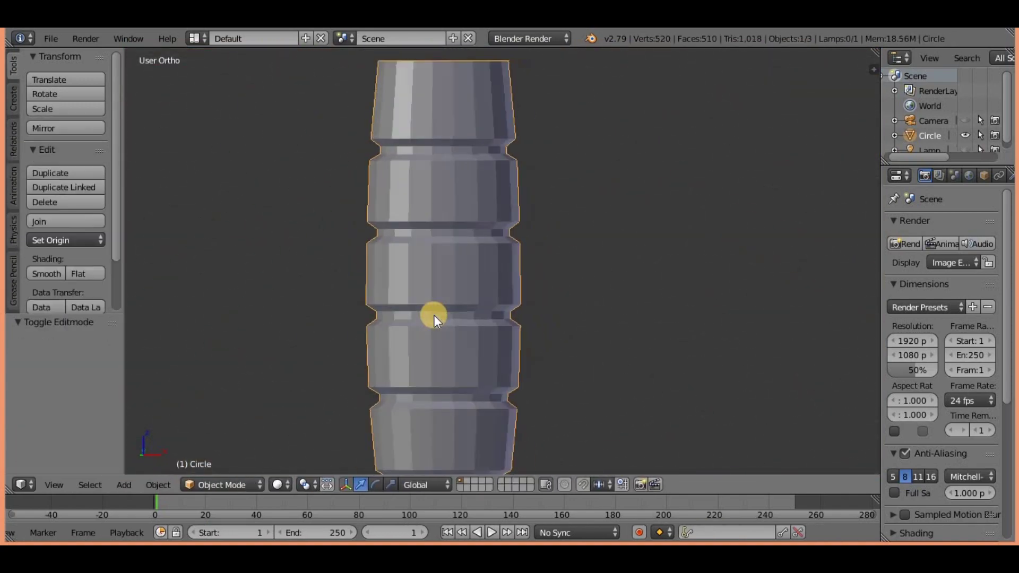
Step: Add an edge loop near the handle top and shrink it inward
key("Tab")
key("KP_1")
scroll(466, 297, "up", 3)
key("ctrl+r")
left_click(205, 239)
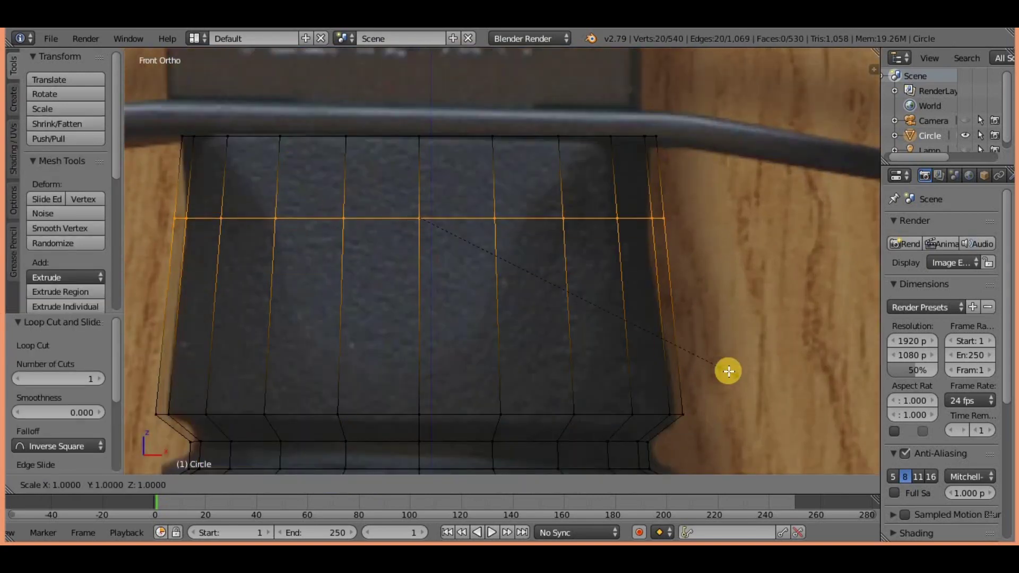
left_click(712, 364)
key("a")
Step: Delete half the handle from side view and add a Y-axis Mirror modifier
key("KP_3")
scroll(576, 356, "down", 3)
key("x")
left_click(530, 357)
middle_click_drag(530, 357, 610, 318)
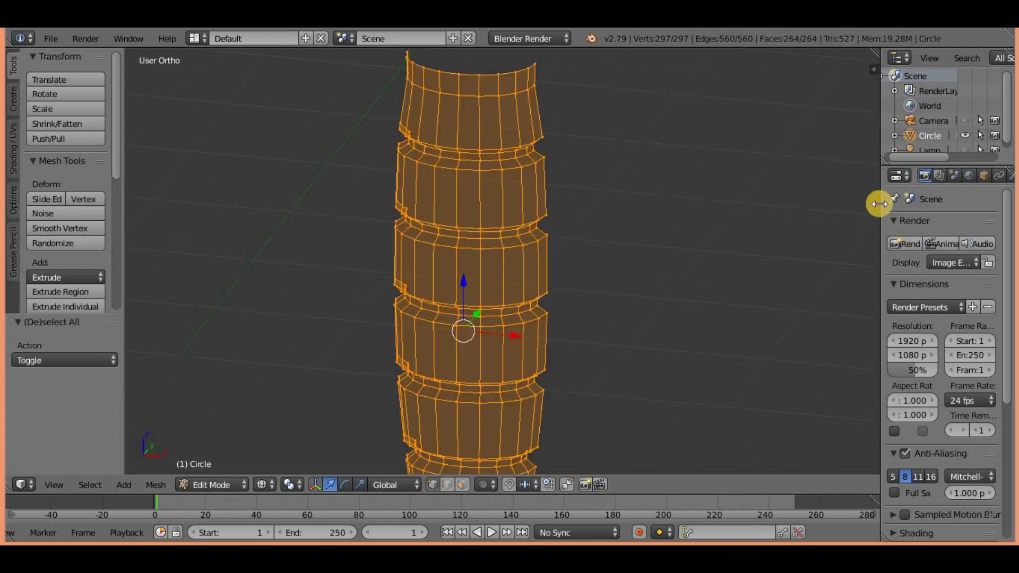
left_click_drag(882, 205, 735, 205)
left_click(869, 175)
left_click(876, 226)
left_click(705, 376)
Step: Fill a face across the handle top and slide its edges into place
key("KP_1")
scroll(505, 353, "up", 4)
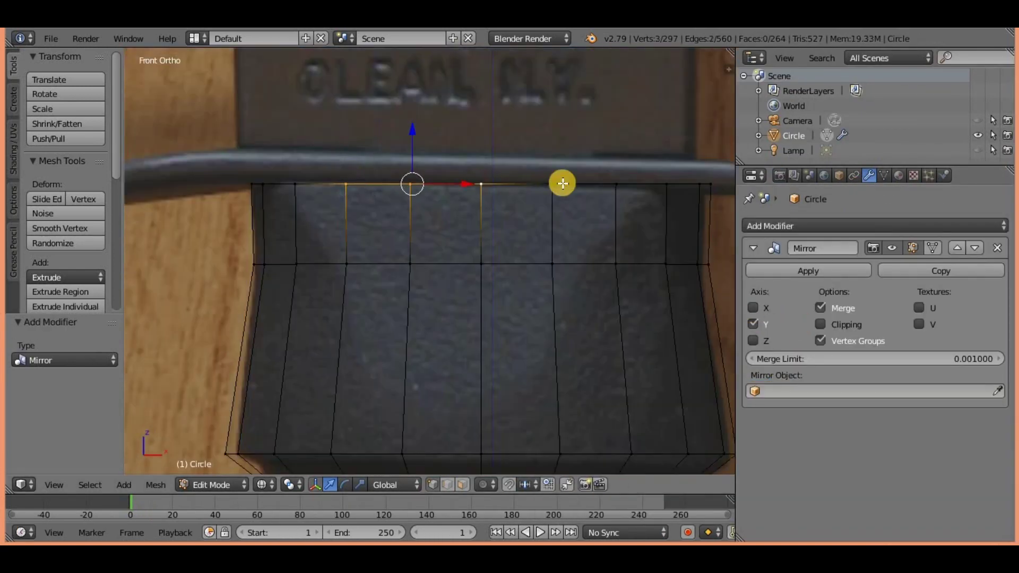
key("f")
key("f")
key("z")
key("g")
key("g")
left_click(503, 325)
Step: Slide the middle vertex down and join vertices to form the V-shaped notch
scroll(494, 320, "up", 2)
right_click(431, 320)
key("g")
key("g")
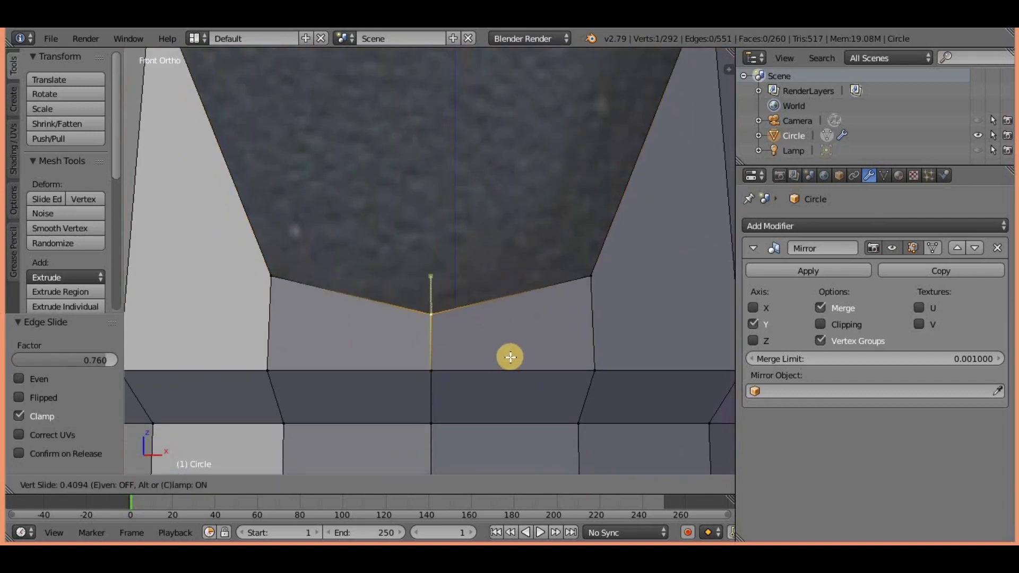
left_click(510, 358)
middle_click_drag(511, 358, 500, 321)
right_click(258, 342, "shift")
key("j")
mouse_move(258, 341)
middle_mouse_down()
mouse_move(467, 361)
mouse_move(413, 308)
middle_mouse_up()
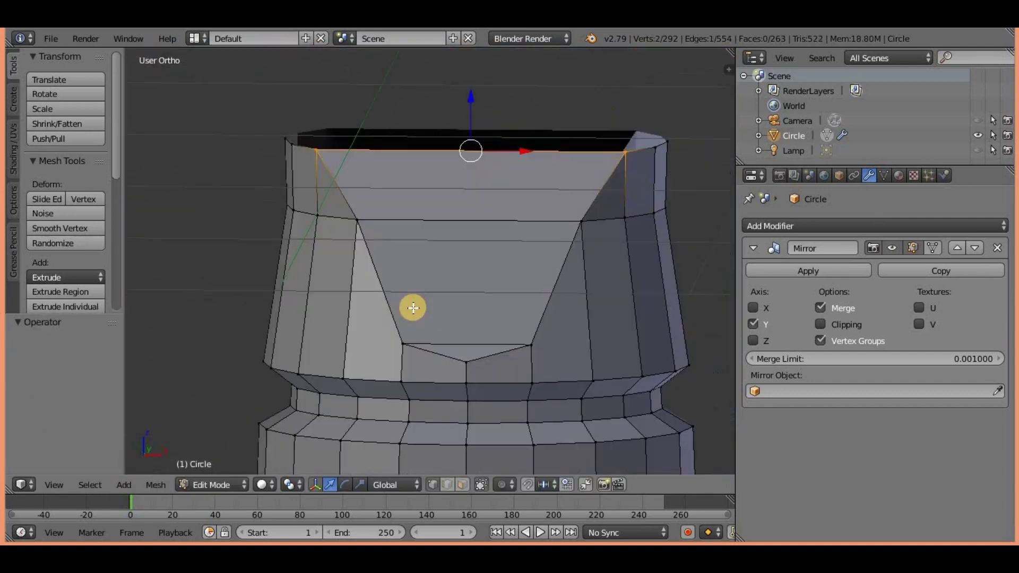
left_click(51, 38)
left_click(96, 200)
Step: Search the add-ons for 'loop' to enable LoopTools, then check the mesh specials menu
left_click(502, 129)
left_click(318, 155)
type("loop")
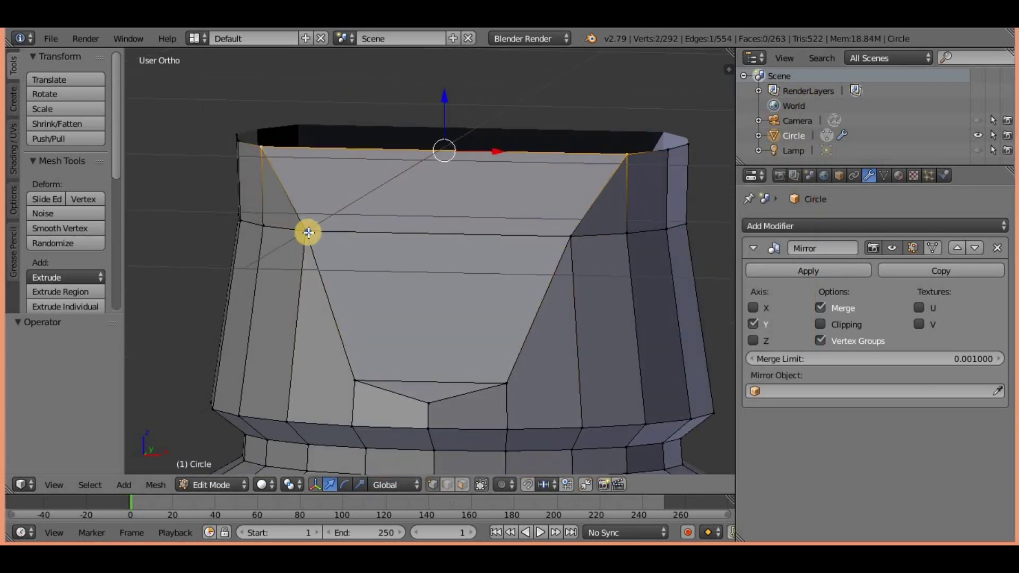
right_click(528, 404, "shift")
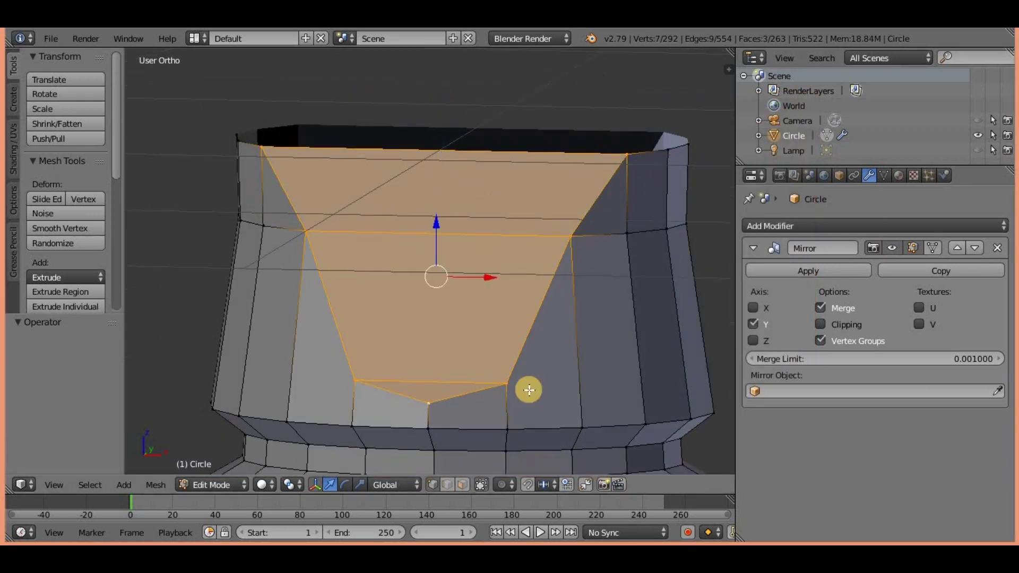
key("w")
key("Escape")
key("Tab")
Step: Orbit around the handle and select a top edge in Edit Mode
middle_click_drag(474, 164, 501, 286)
scroll(425, 348, "down", 3)
mouse_move(425, 348)
middle_mouse_down()
mouse_move(350, 299)
mouse_move(403, 364)
mouse_move(428, 300)
mouse_move(363, 295)
mouse_move(409, 346)
middle_mouse_up()
key("Tab")
scroll(363, 295, "up", 3)
right_click(266, 253)
scroll(381, 280, "down", 3)
key("Tab")
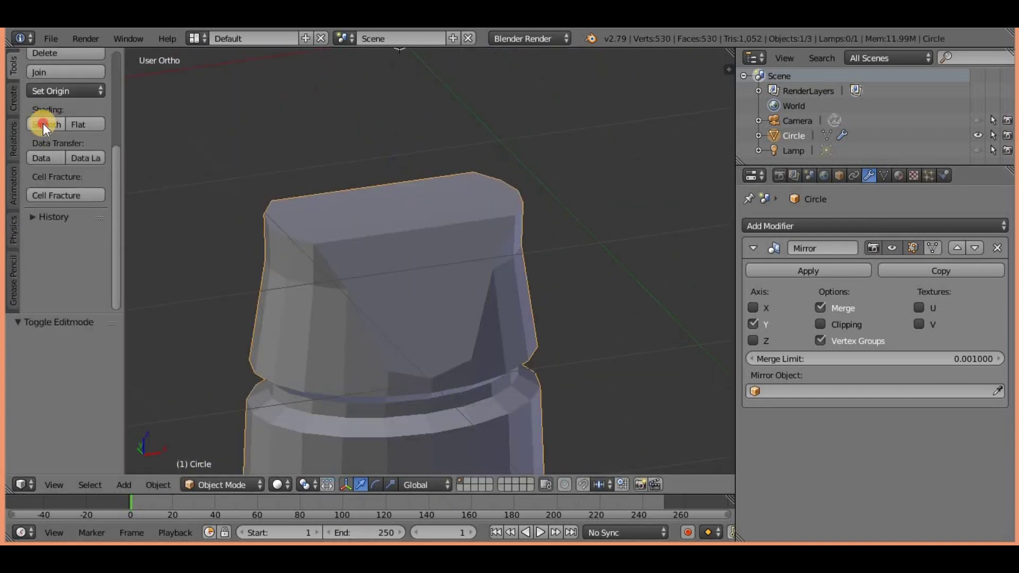
scroll(455, 405, "down", 3)
key("Tab")
scroll(346, 382, "up", 3)
scroll(386, 419, "up", 2)
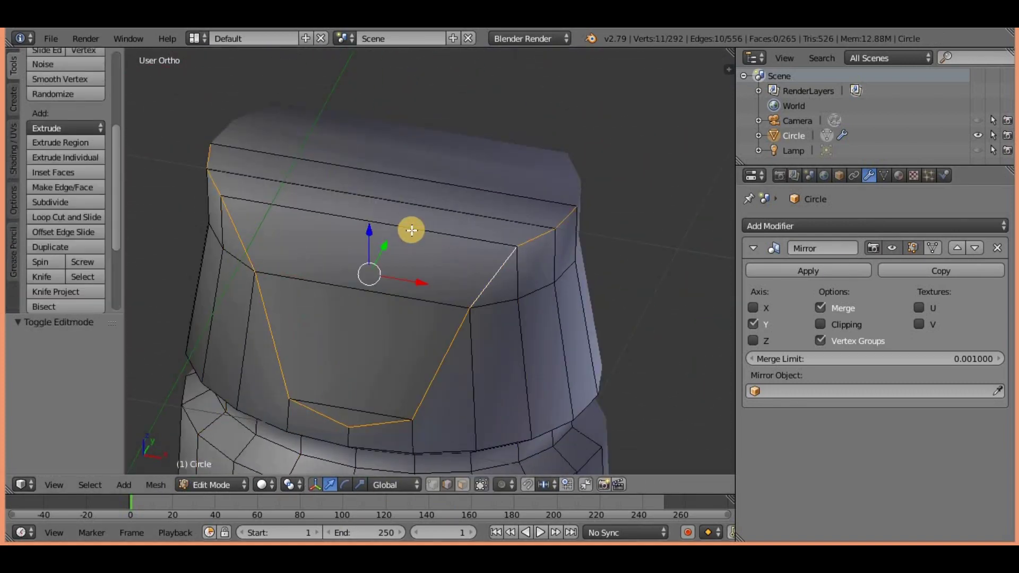
Step: Review the handle from the front view, orbiting around it
key("KP_1")
scroll(512, 305, "down", 2)
scroll(431, 253, "up", 3)
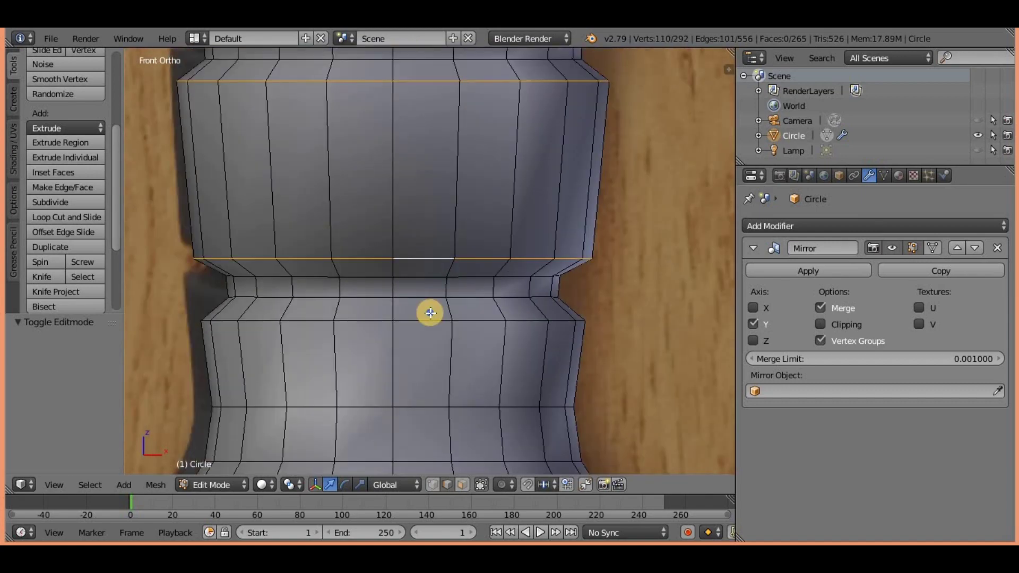
scroll(431, 254, "down", 3)
mouse_move(432, 336)
middle_mouse_down()
mouse_move(489, 260)
mouse_move(339, 249)
mouse_move(407, 238)
mouse_move(399, 323)
mouse_move(466, 304)
middle_mouse_up()
Step: Delete the handle's bottom faces from the bottom view in face select mode
key("KP_1")
scroll(466, 306, "up", 3)
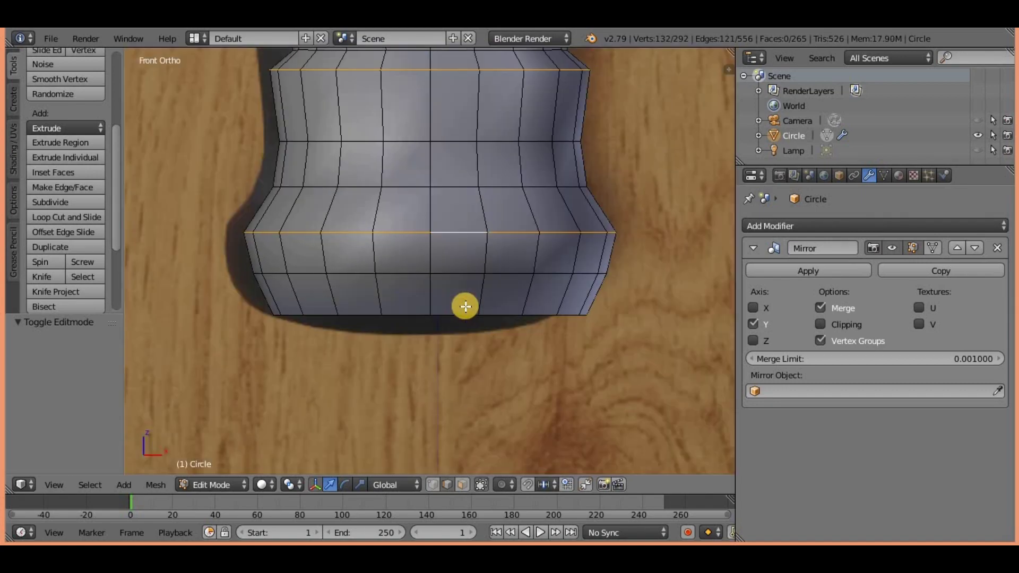
key("ctrl+KP_1")
left_click(458, 484)
key("x")
left_click(437, 298)
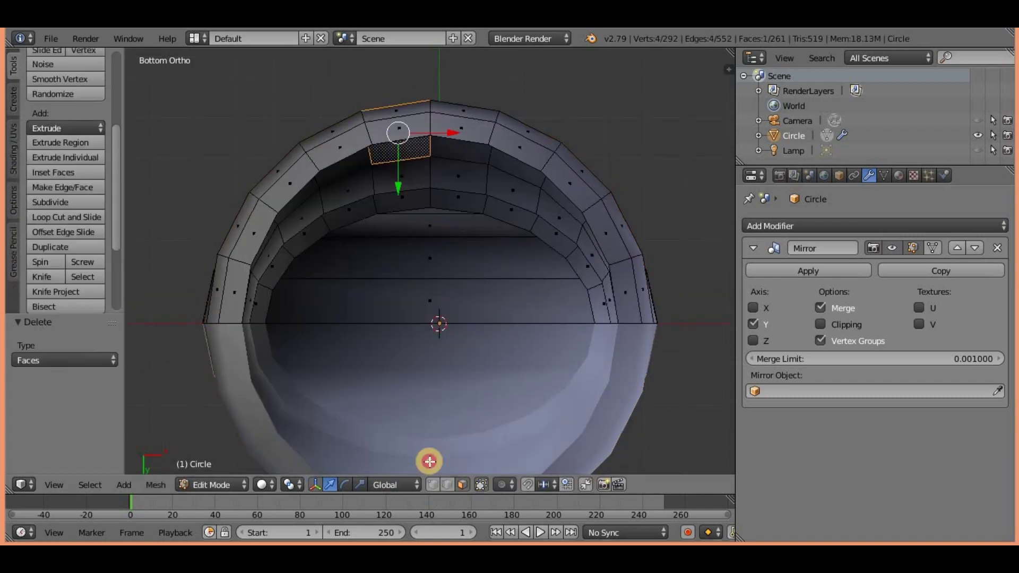
key("Tab")
key("Tab")
mouse_move(464, 297)
middle_mouse_down()
mouse_move(396, 276)
mouse_move(365, 216)
mouse_move(483, 262)
middle_mouse_up()
Step: Select the ridge edge loops along the grip from the front view
key("KP_1")
scroll(455, 176, "up", 5, "shift")
scroll(457, 241, "up", 5, "shift")
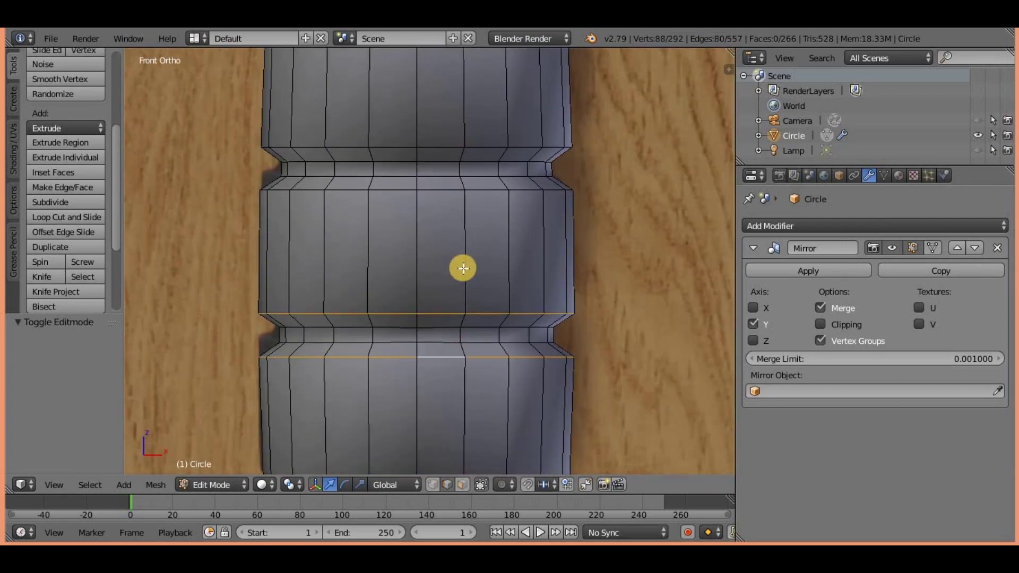
scroll(423, 300, "up", 5, "shift")
left_click(423, 301, "alt+shift")
middle_click_drag(423, 300, 228, 139)
scroll(441, 266, "down", 5)
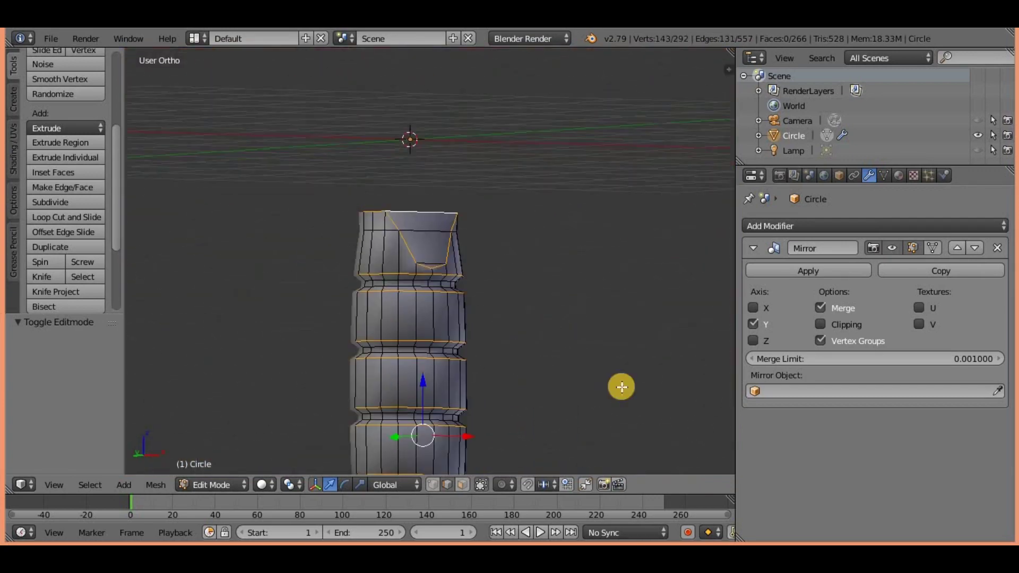
Step: Add a Bevel modifier limited to weighted edges, with 0.1 width
left_click(876, 226)
left_click(685, 259)
left_click(907, 400)
Step: Set the weight-limited Bevel modifier width to 0.01, with edge Bevel Weight 1 on the grip ridges
key("n")
scroll(670, 225, "up", 10)
left_click(842, 319)
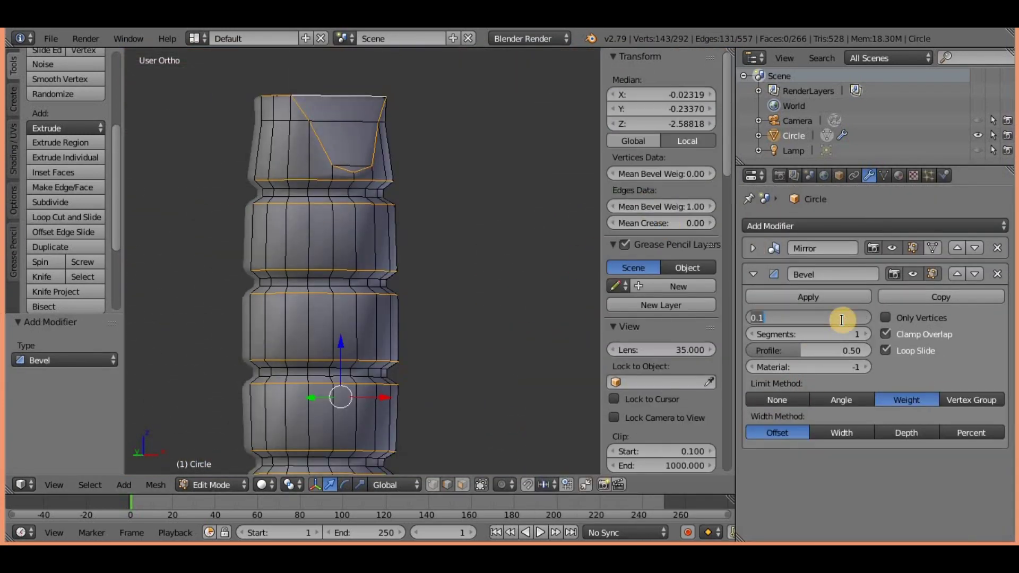
key("Tab")
scroll(372, 351, "up", 3)
scroll(329, 398, "down", 8)
Step: Give the bevel 2 segments and add level-3 Subdivision Surface smoothing to the handle
key("n")
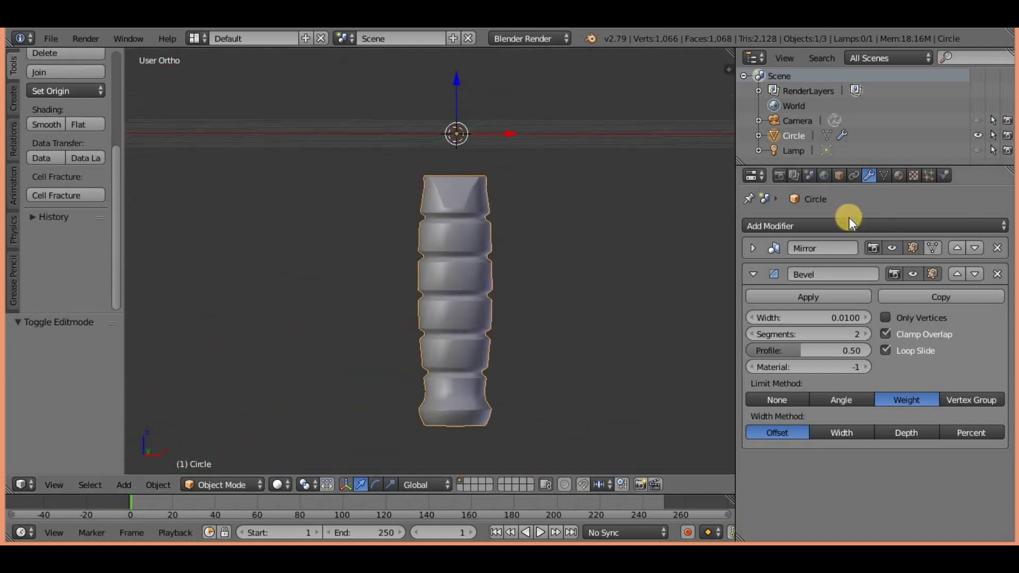
left_click(850, 225)
left_click(798, 355)
left_click(754, 249)
scroll(752, 392, "up", 2, "ctrl")
scroll(578, 431, "up", 5)
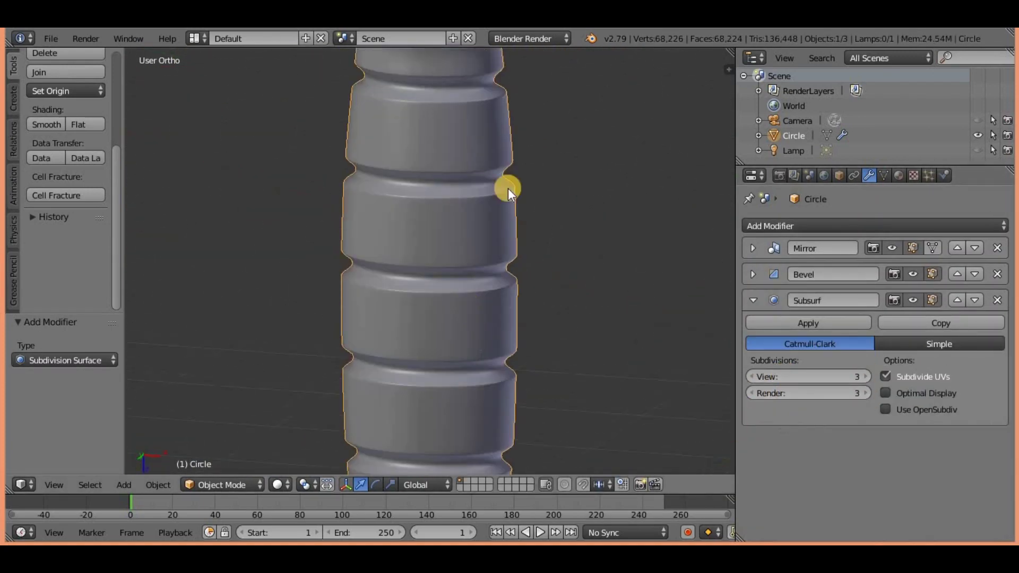
scroll(508, 188, "down", 5)
middle_click_drag(508, 187, 531, 265)
Step: Turn on Matcap shading and pick the red matcap
key("n")
scroll(671, 420, "down", 10)
left_click(615, 368)
left_click(659, 413)
left_click(419, 294)
scroll(418, 294, "up", 5)
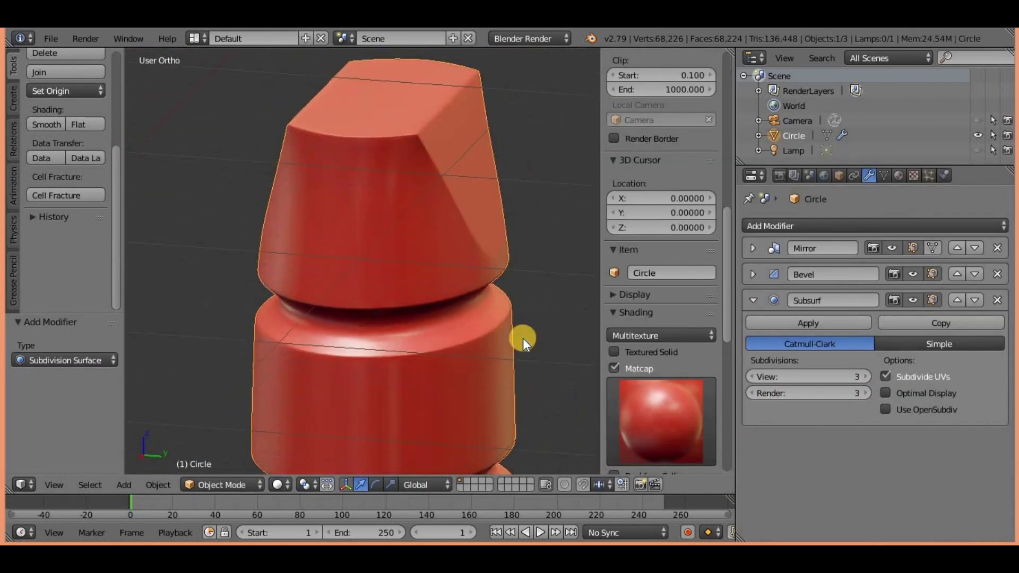
scroll(524, 338, "down", 8)
Step: Hide the side panels and return to Edit Mode in front view
key("n")
key("t")
key("Tab")
key("KP_1")
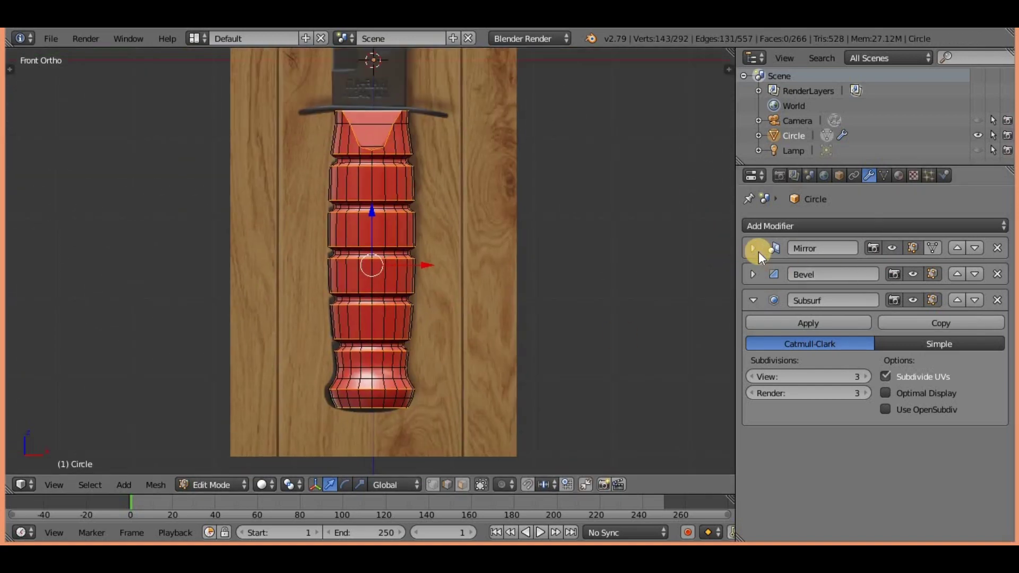
Step: Apply the Mirror modifier to the handle mesh
key("Tab")
key("ctrl+a")
key("Tab")
scroll(444, 409, "up", 3)
scroll(434, 380, "up", 3)
scroll(416, 392, "up", 3)
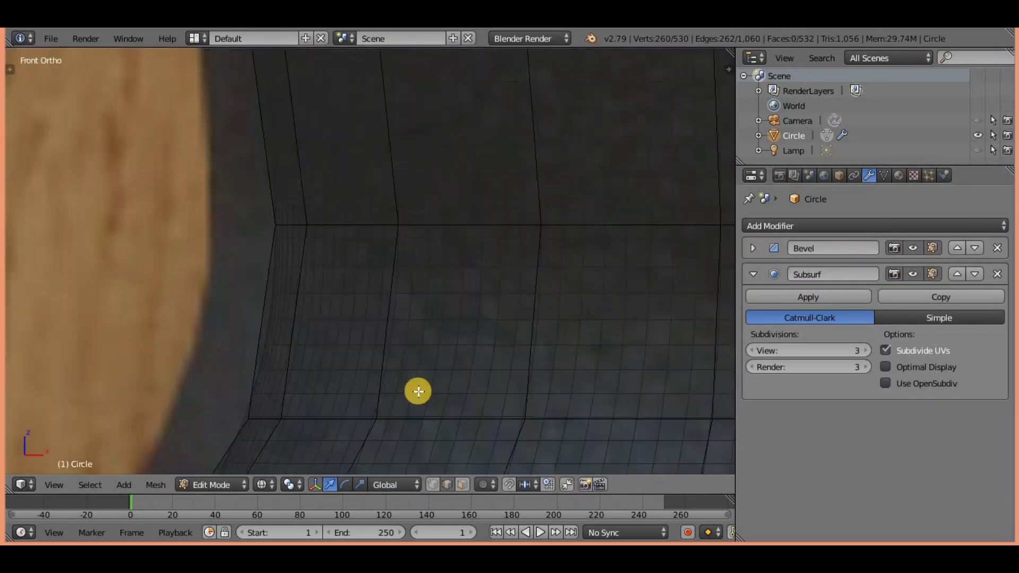
scroll(406, 326, "up", 1)
Step: Add a scaled edge loop near the handle's base, viewed from below
key("ctrl+r")
left_click(331, 371)
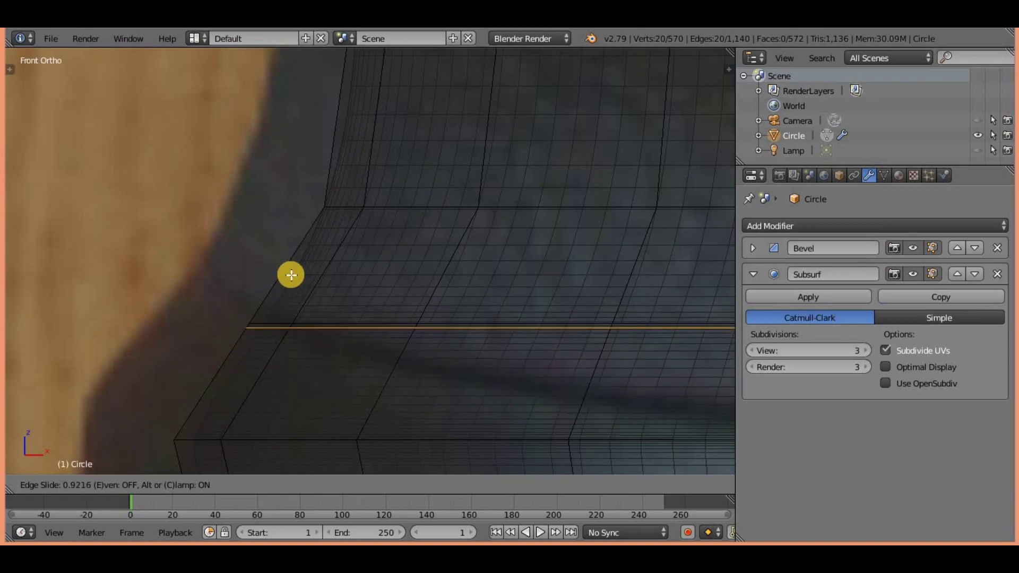
left_click(291, 275)
scroll(303, 319, "up", 2)
key("s")
left_click(336, 229)
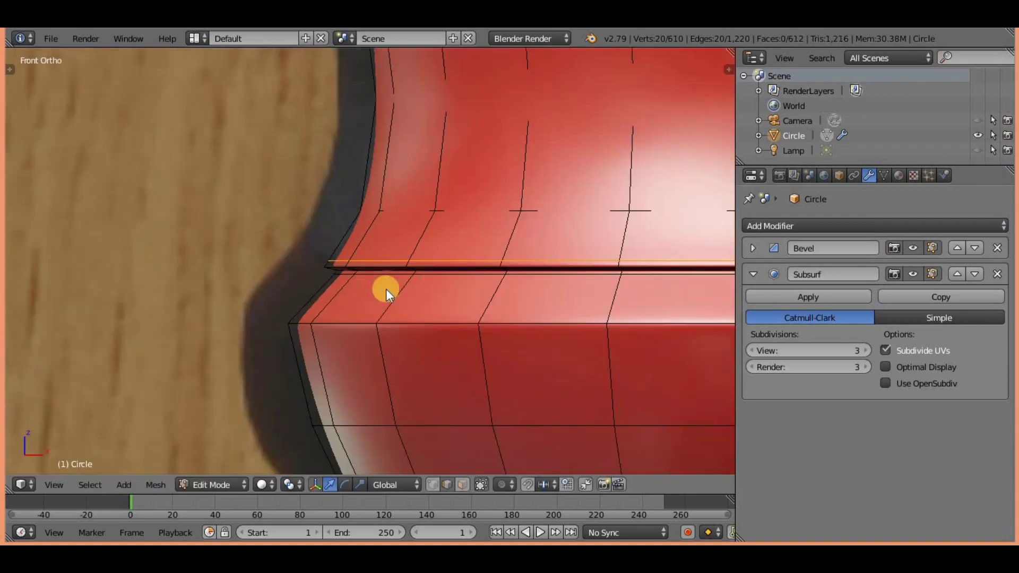
scroll(481, 311, "down", 5)
middle_click_drag(481, 311, 532, 284)
key("KP_1")
key("ctrl+KP_1")
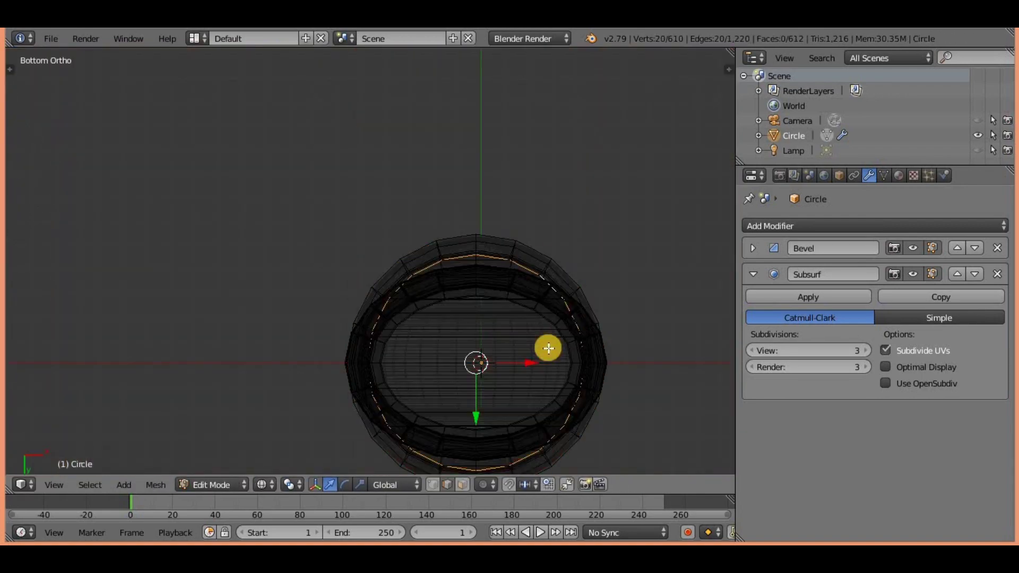
scroll(546, 348, "up", 3)
Step: Switch to a pinkish matcap and inset the base rim by extruding and scaling inward
key("n")
left_click(660, 319)
key("n")
scroll(499, 409, "down", 4)
key("e")
key("s")
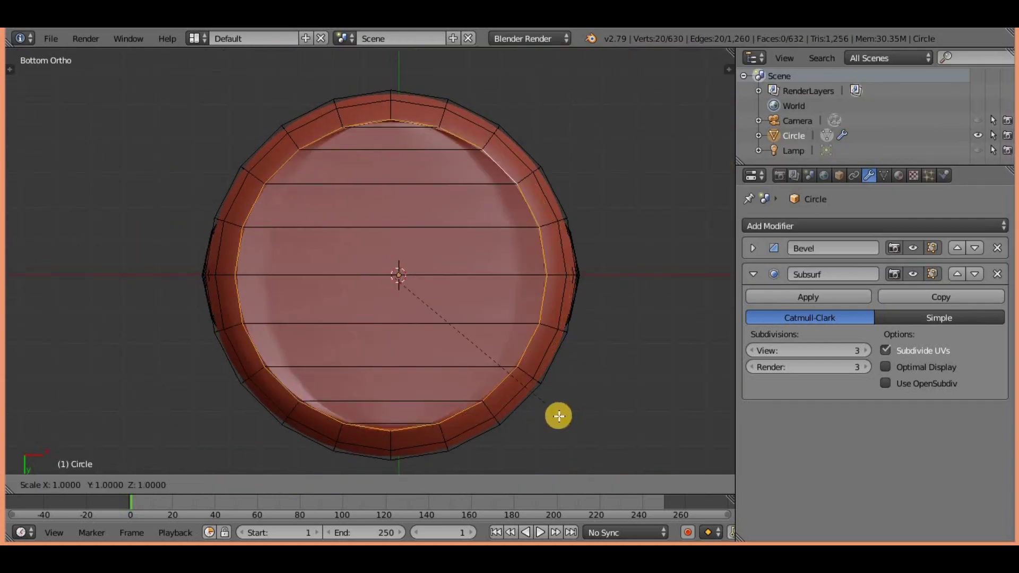
left_click(555, 315)
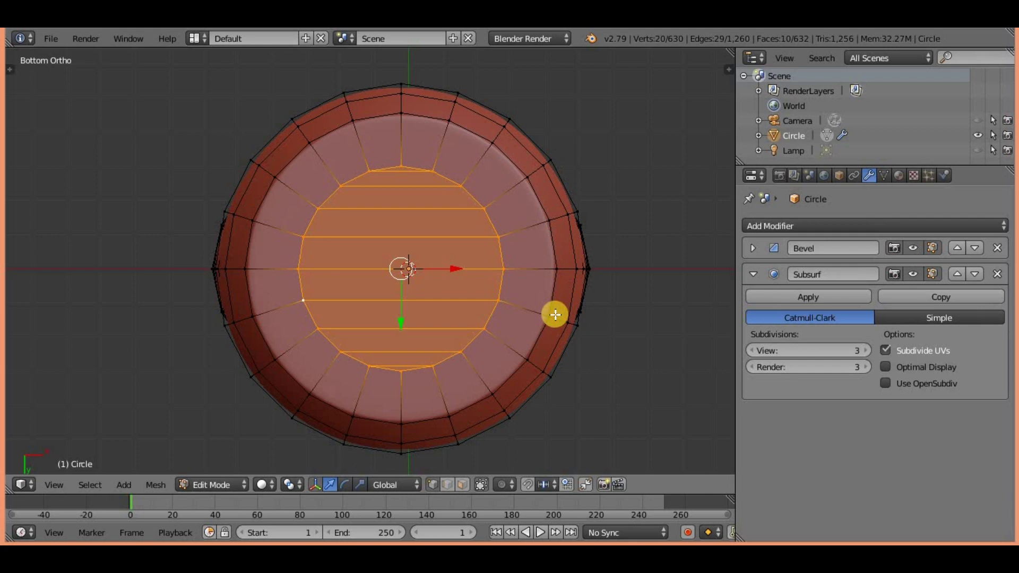
Step: Knife-cut across the base's middle and fill the centre hole with a new face
mouse_move(555, 315)
middle_mouse_down()
mouse_move(495, 305)
mouse_move(458, 323)
middle_mouse_up()
key("ctrl+KP_7")
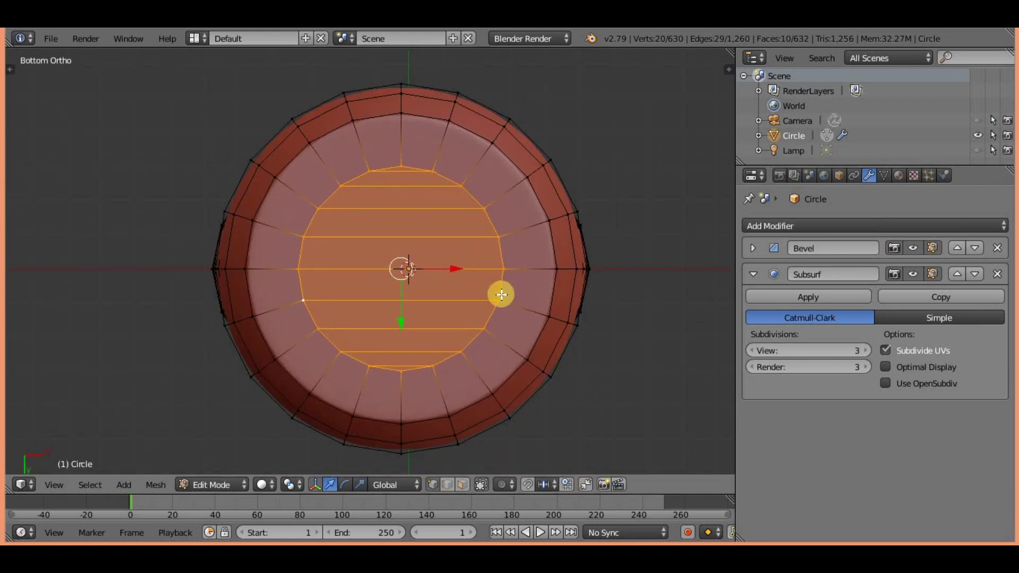
scroll(503, 295, "up", 3)
right_click(534, 266)
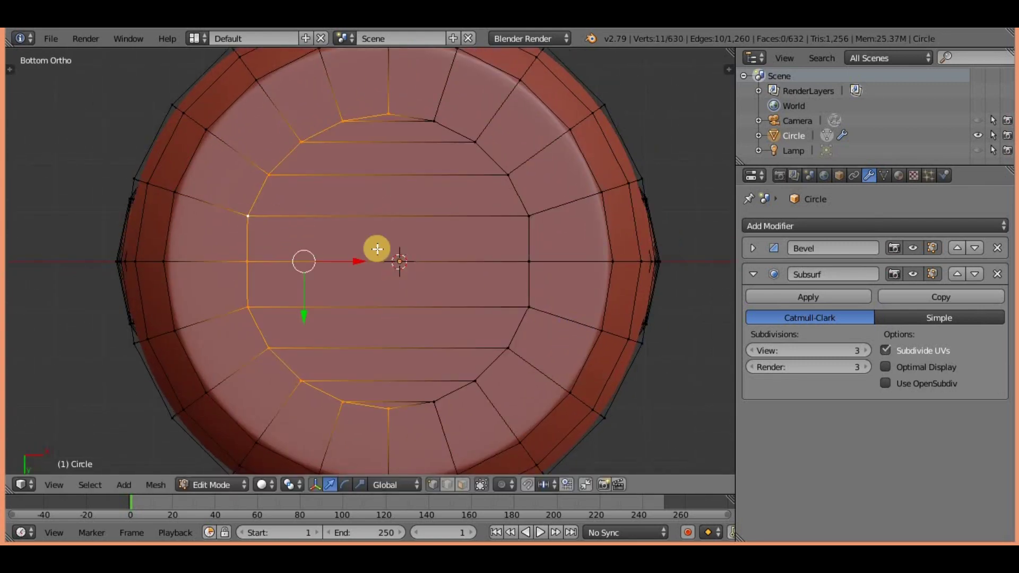
key("b")
left_click_drag(245, 217, 504, 289)
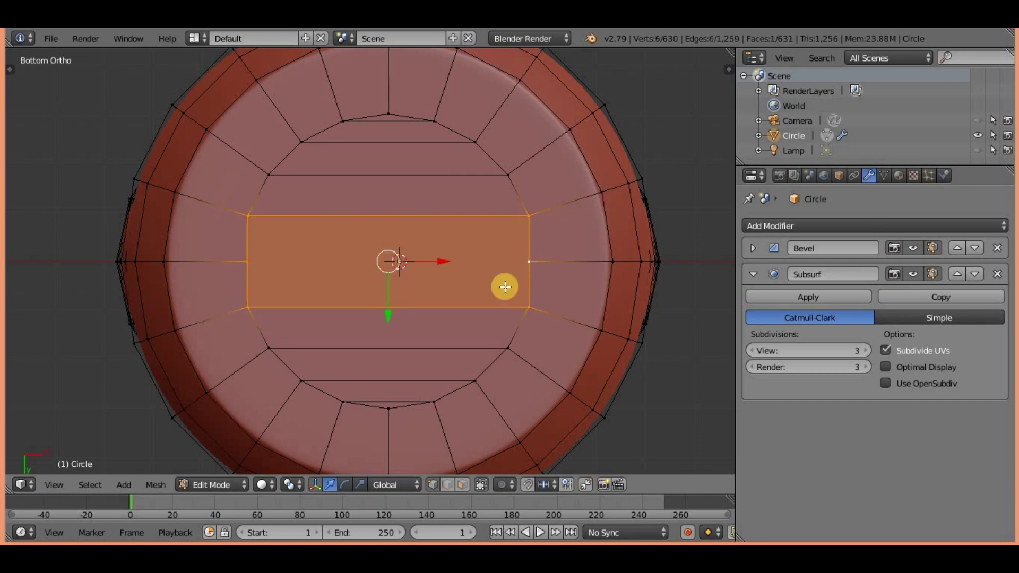
key("x")
left_click(472, 249)
scroll(324, 356, "up", 1)
key("Return")
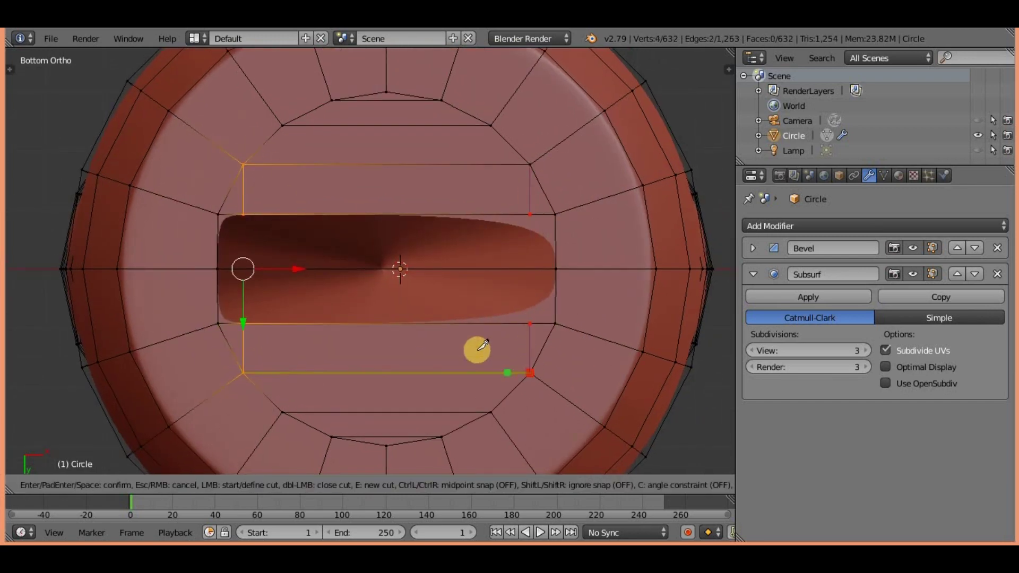
key("Return")
scroll(600, 209, "up", 1)
key("f")
Step: Scale down the block of faces around the base's centre
right_click(185, 264)
left_click_drag(174, 191, 603, 334)
key("s")
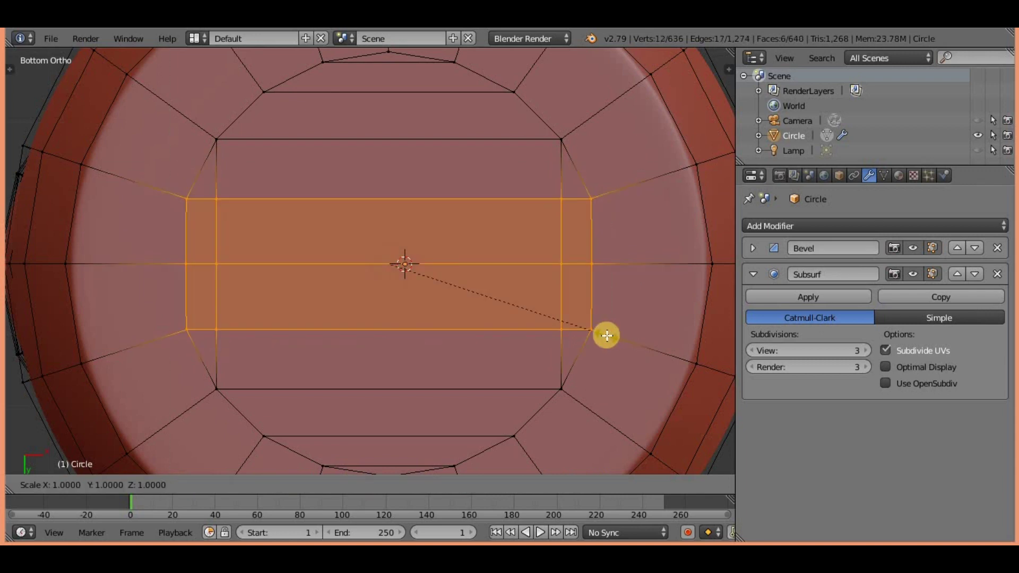
left_click(631, 303)
scroll(584, 297, "up", 3)
Step: Add an edge loop around the recess in the base
key("ctrl+r")
left_click(653, 229)
middle_click_drag(653, 229, 564, 314)
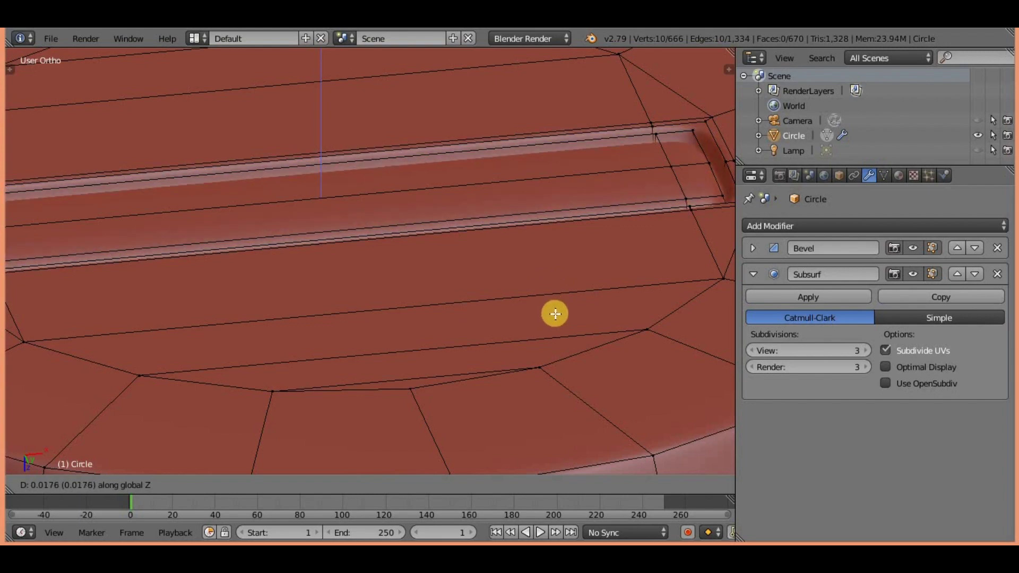
scroll(553, 314, "up", 2)
key("ctrl+KP_7")
scroll(448, 343, "up", 3)
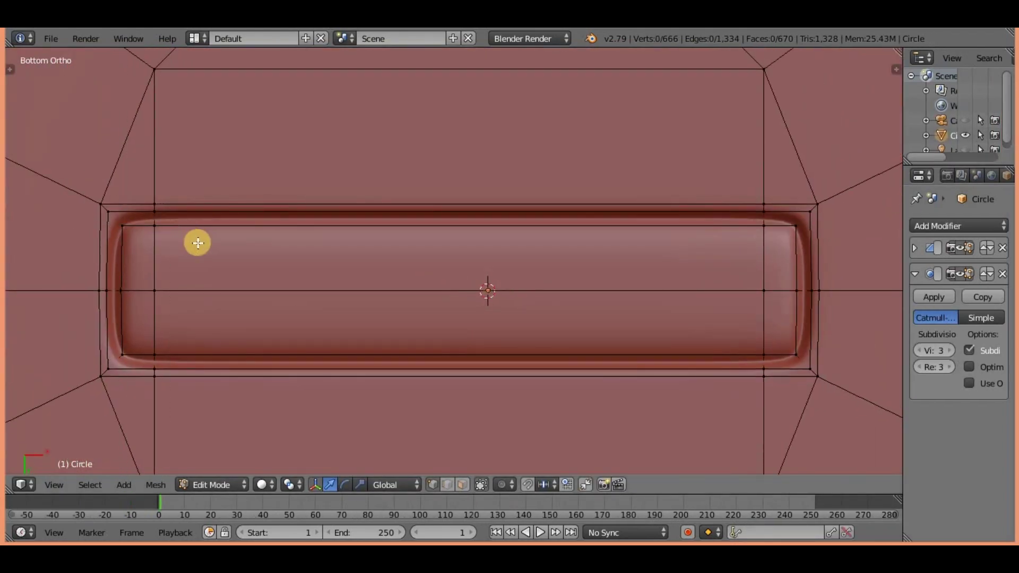
middle_click_drag(768, 378, 526, 309)
Step: Sink the slot faces along Z to carve the recess
key("g")
key("z")
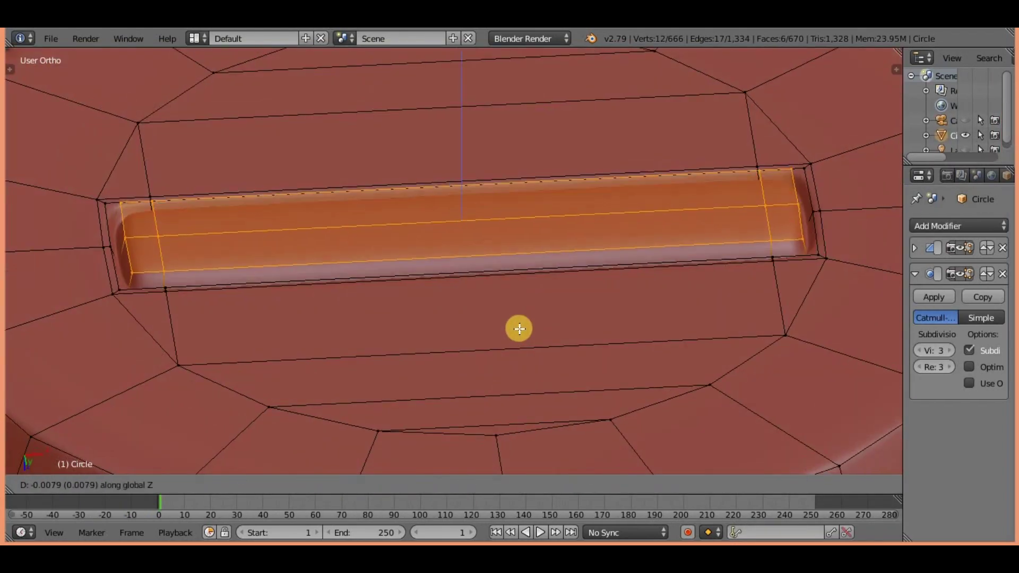
key("ctrl+KP_7")
key("ctrl+KP_Subtract")
middle_click_drag(599, 416, 560, 319)
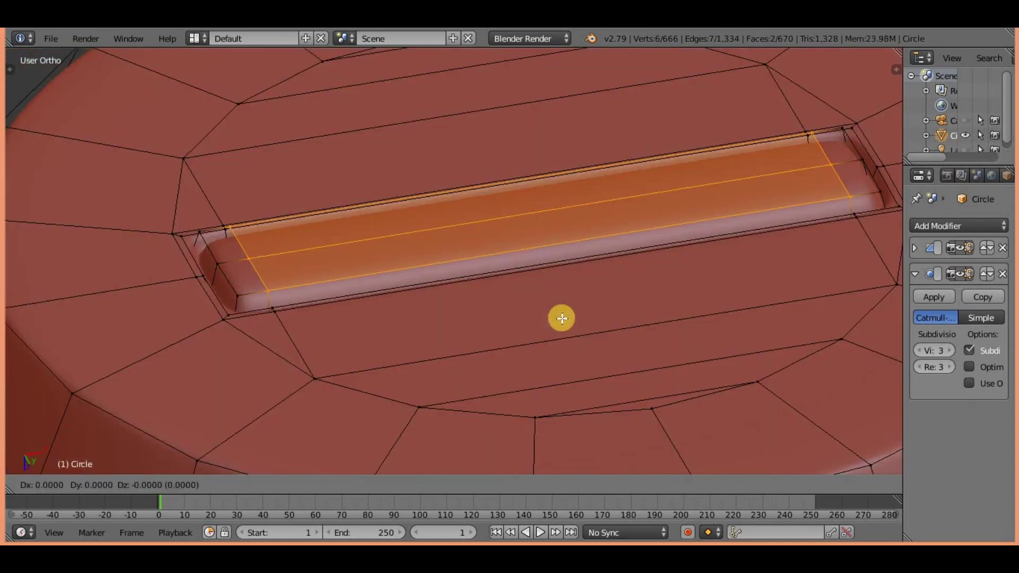
scroll(473, 387, "up", 2)
scroll(474, 387, "up", 3)
Step: Add a loop cut near the slot's end and leave Edit Mode
key("ctrl+r")
left_click(352, 288)
right_click(496, 335)
key("Tab")
scroll(492, 324, "down", 5)
scroll(492, 323, "down", 4)
Step: Save the knife file and line up a top view over the handle
key("ctrl+shift+s")
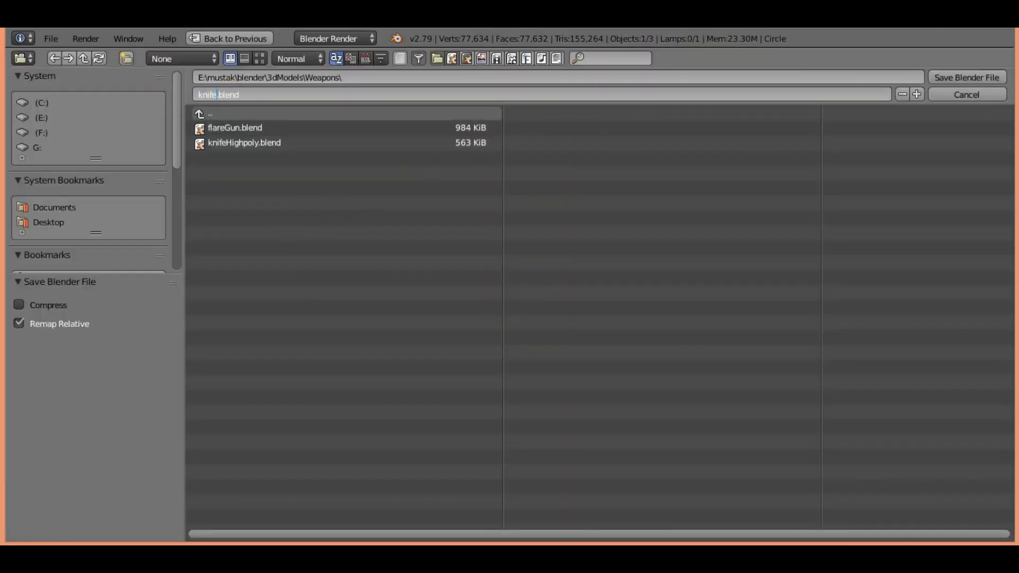
key("Return")
key("KP_1")
middle_click_drag(539, 326, 512, 239)
key("KP_1")
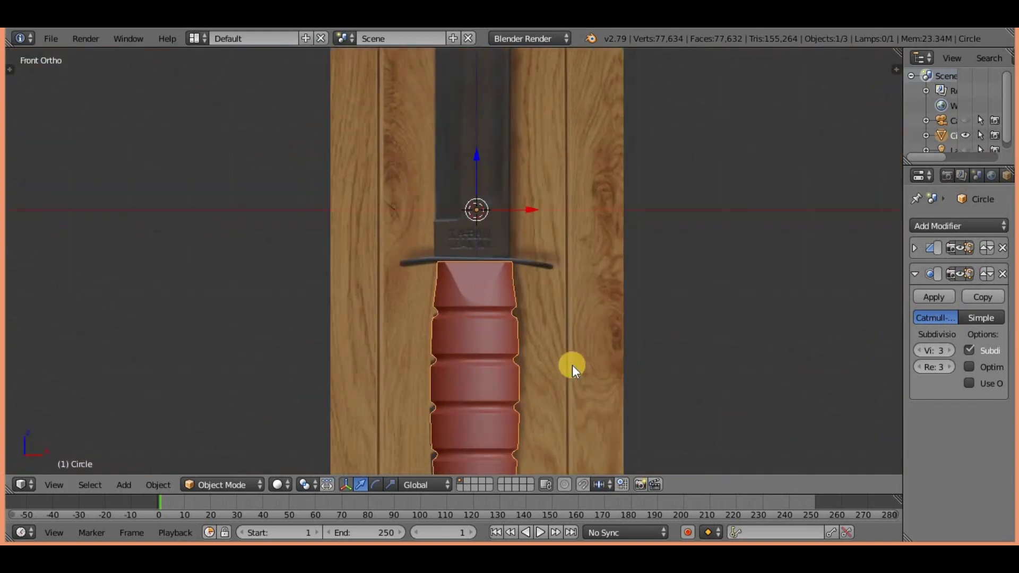
key("KP_7")
Step: Replace the oversized ring with a fresh, smaller circle mesh in edit mode
key("shift+a")
left_click(214, 348)
key("Delete")
key("shift+a")
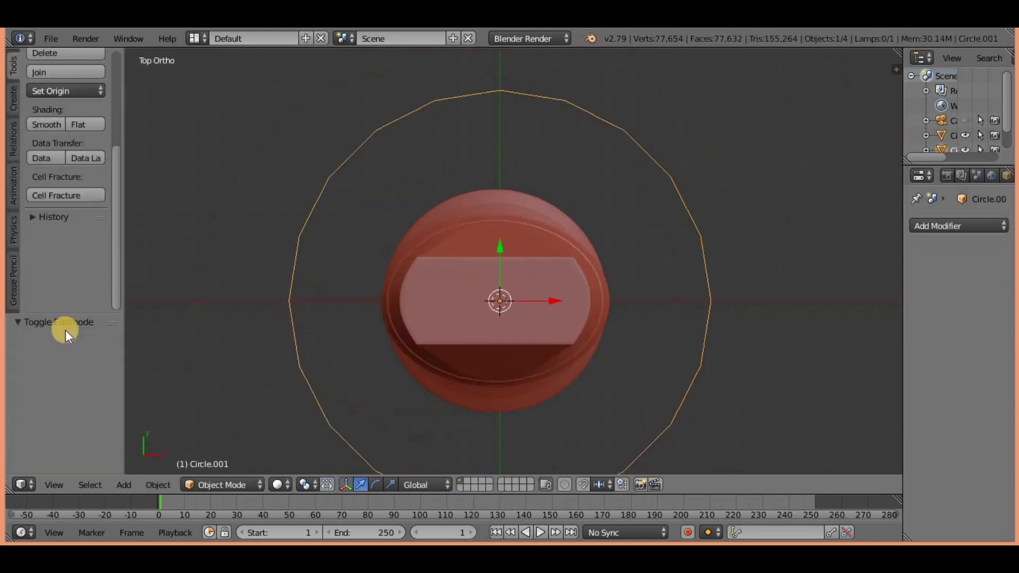
left_click(634, 339)
key("Tab")
scroll(778, 386, "up", 3)
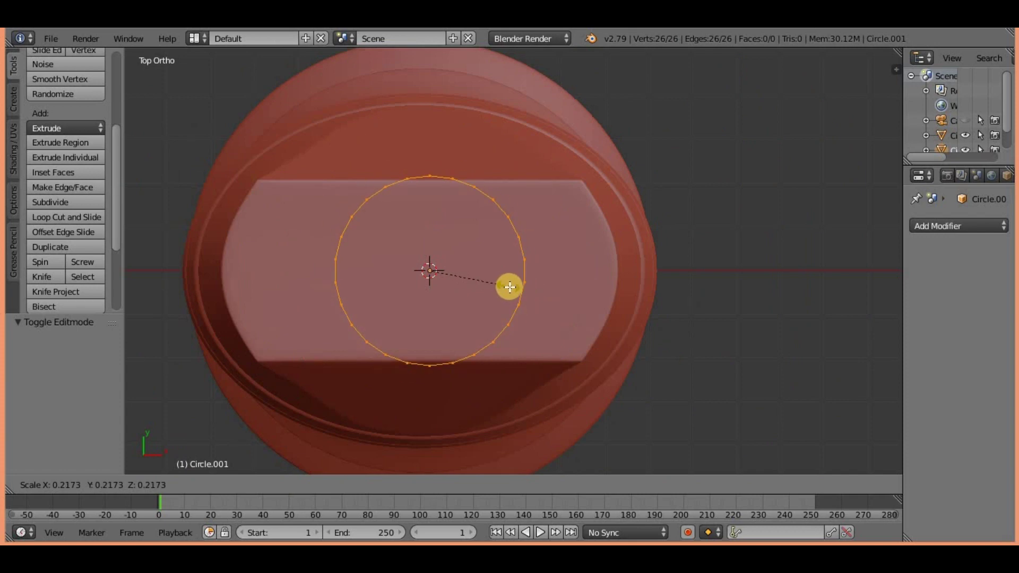
left_click(509, 287)
Step: Move the circle vertically in front view to the guard's height above the handle
key("KP_1")
key("g")
key("z")
left_click(572, 223)
scroll(441, 264, "up", 3)
key("g")
key("z")
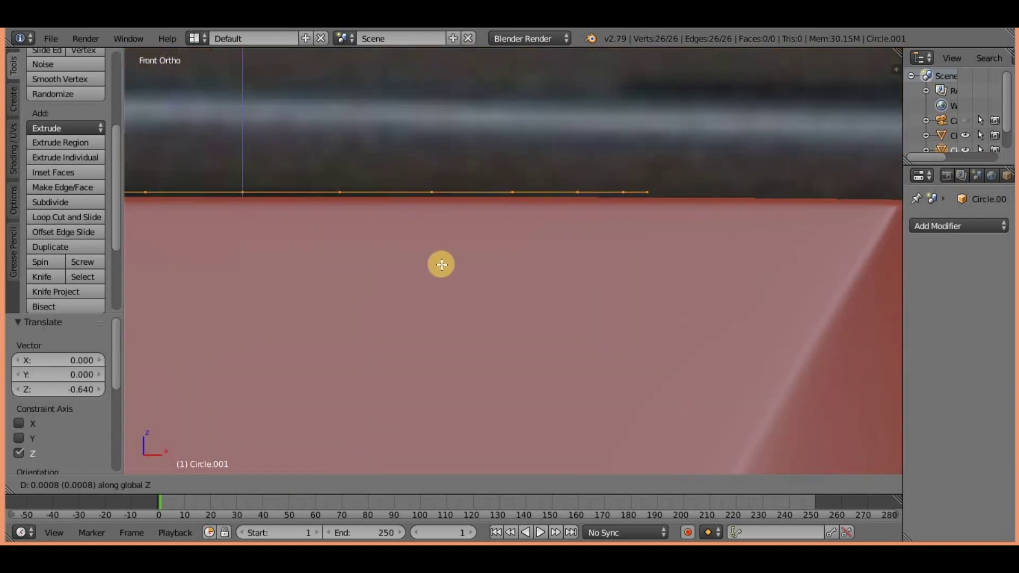
left_click(442, 267)
scroll(439, 335, "down", 6)
key("g")
left_click(709, 354)
Step: Delete the left half of the circle's vertices from the top view
key("KP_7")
key("a")
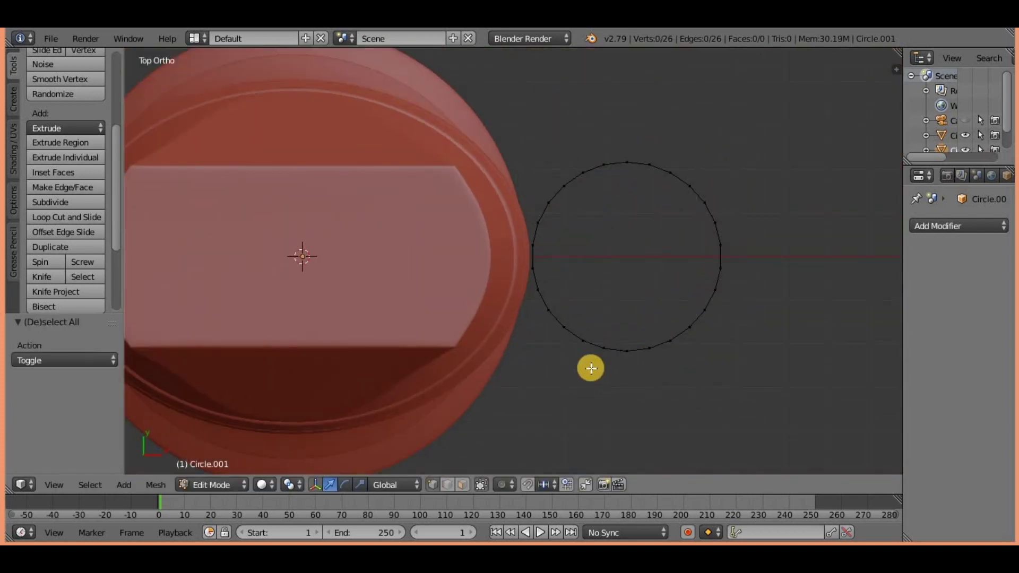
key("x")
left_click(632, 369)
key("x")
left_click(526, 348)
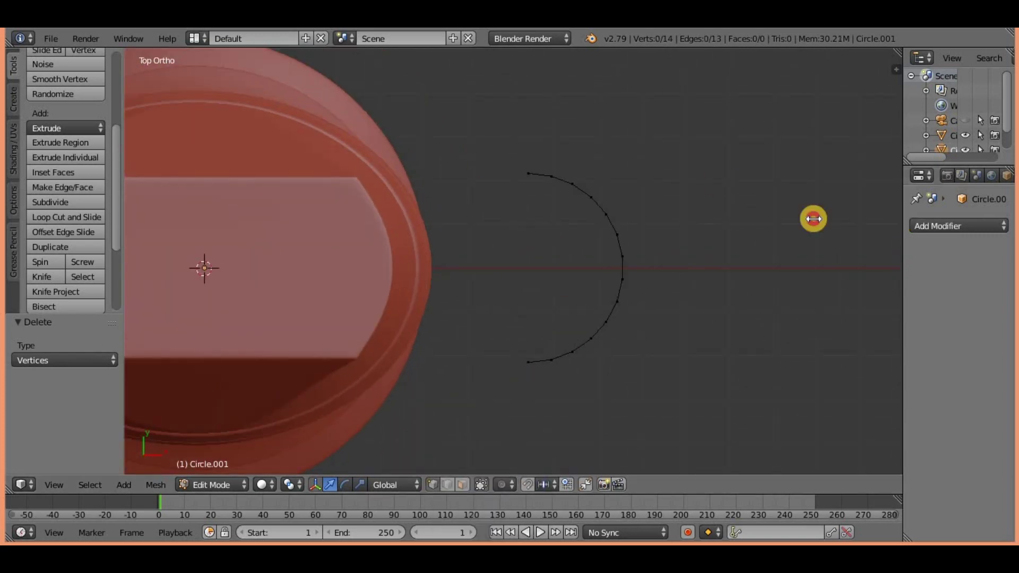
Step: Add a Mirror modifier to the half circle
left_click_drag(902, 220, 783, 221)
left_click(898, 226)
left_click(708, 409)
middle_click_drag(708, 409, 571, 312)
key("KP_7")
key("z")
Step: Extrude the half circle's end vertices and fill the outline with faces
key("z")
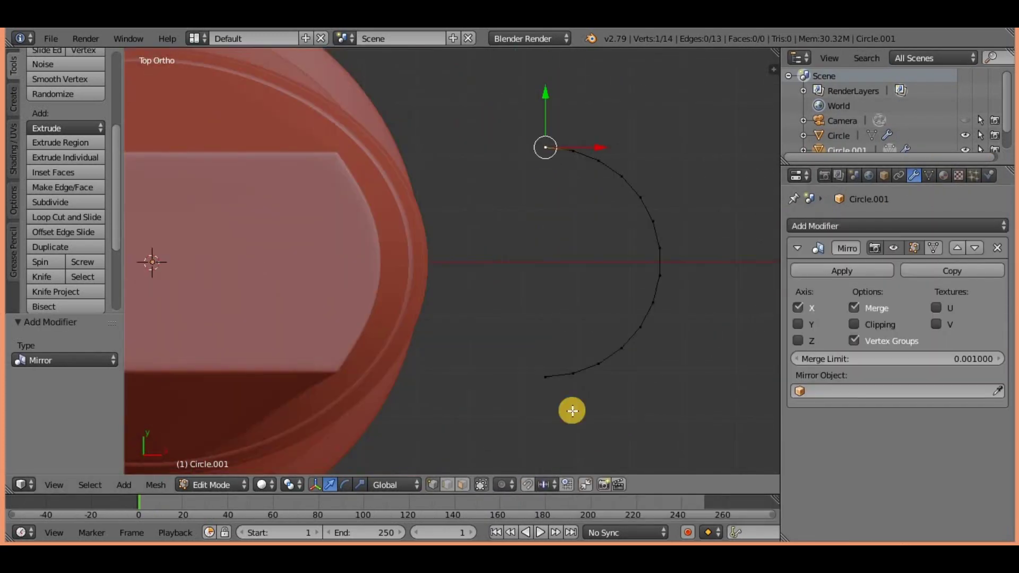
key("KP_1")
left_click(544, 335)
key("z")
middle_click_drag(544, 334, 505, 362)
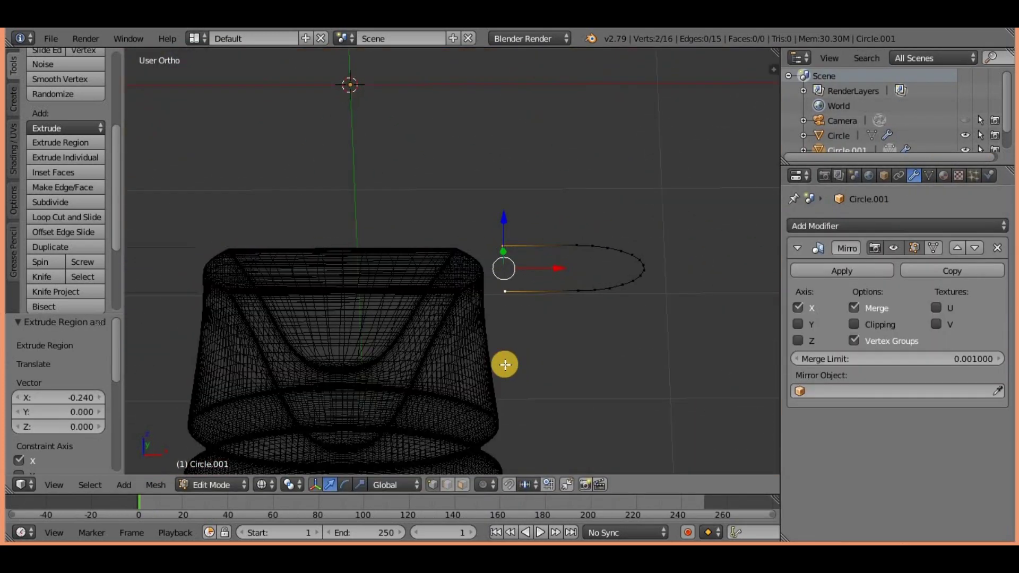
key("KP_1")
mouse_move(605, 341)
middle_mouse_down()
mouse_move(489, 368)
mouse_move(535, 295)
middle_mouse_up()
key("f")
key("z")
mouse_move(598, 366)
middle_mouse_down()
mouse_move(448, 230)
mouse_move(540, 318)
mouse_move(568, 250)
middle_mouse_up()
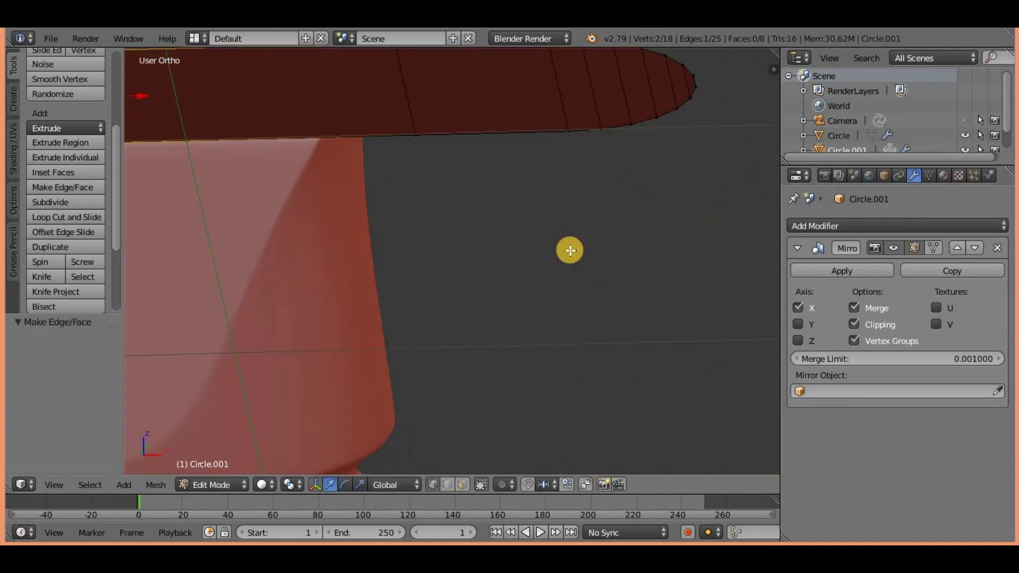
Step: Inspect the filled guard mesh from the top, then clear the selection
key("KP_7")
key("a")
middle_click_drag(600, 283, 569, 64)
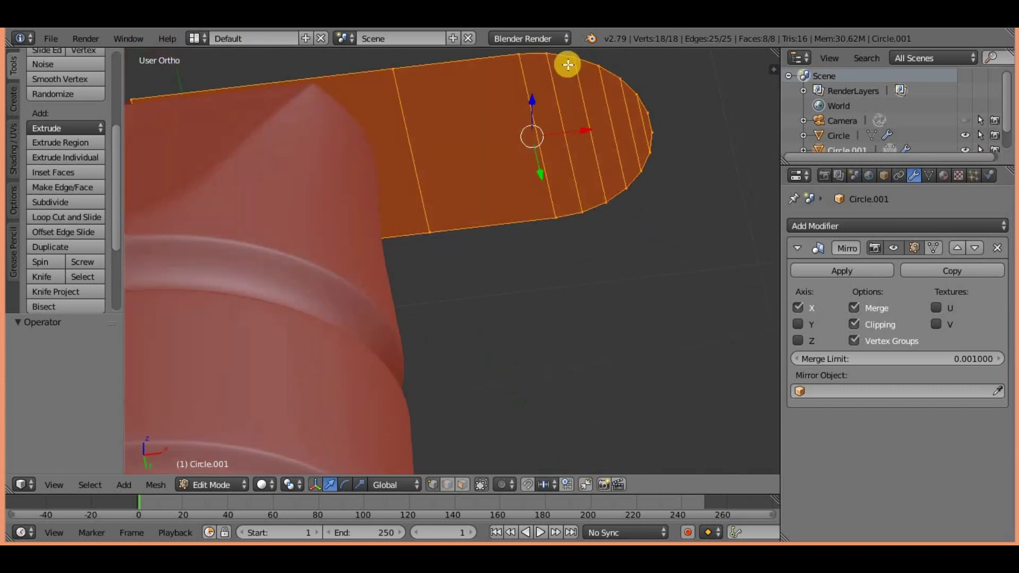
key("Tab")
key("Tab")
key("KP_7")
key("a")
middle_click_drag(581, 318, 399, 280)
key("KP_7")
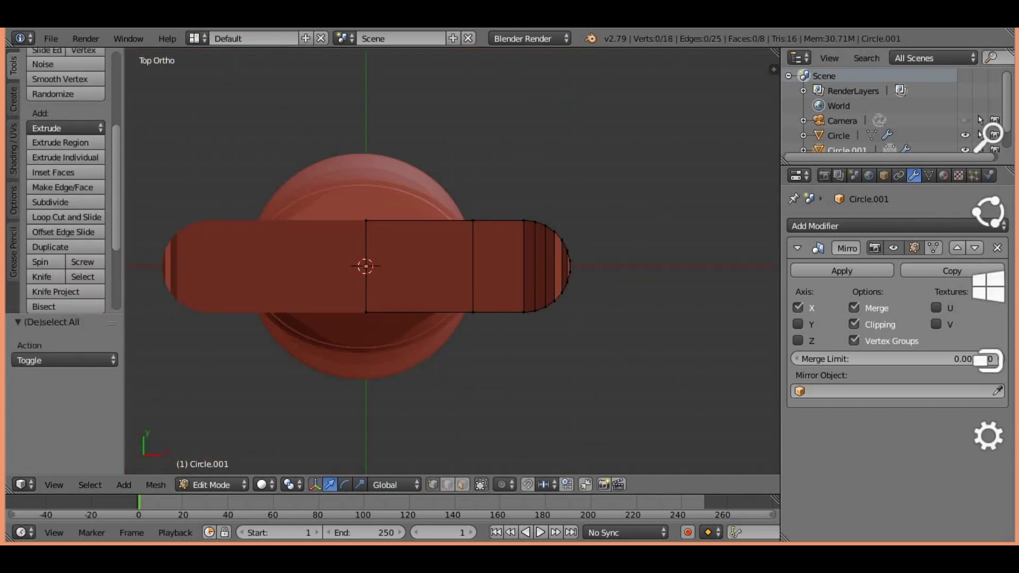
Step: Box-select the guard's right-hand part and rotate it to follow the photo from the front
key("b")
left_click_drag(393, 202, 596, 329)
middle_click_drag(597, 264, 537, 323)
scroll(671, 359, "up", 4)
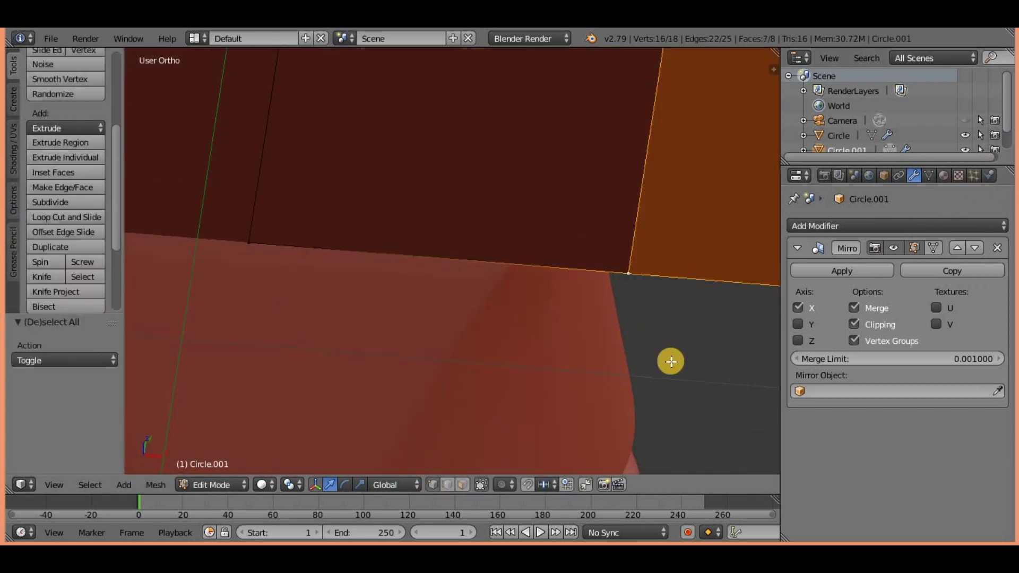
key("KP_1")
scroll(625, 298, "up", 5)
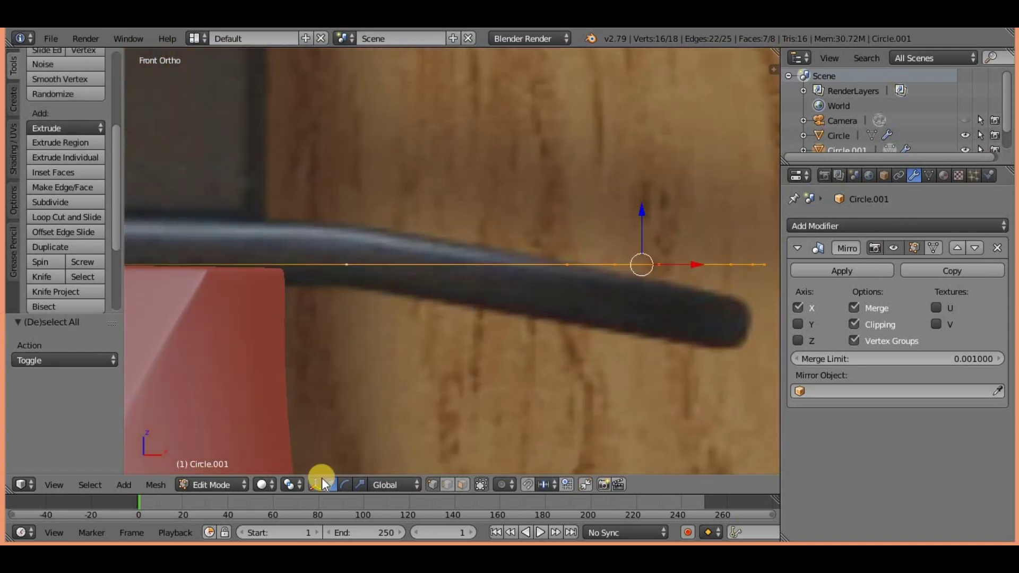
key("r")
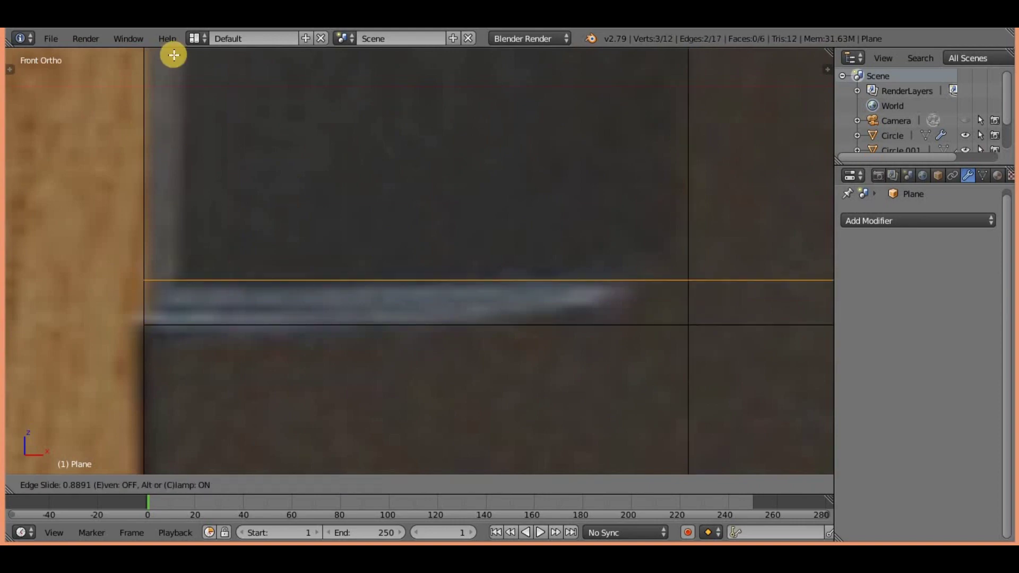
Step: Extrude the blade's top edge upward twice over the photo's blade
key("e")
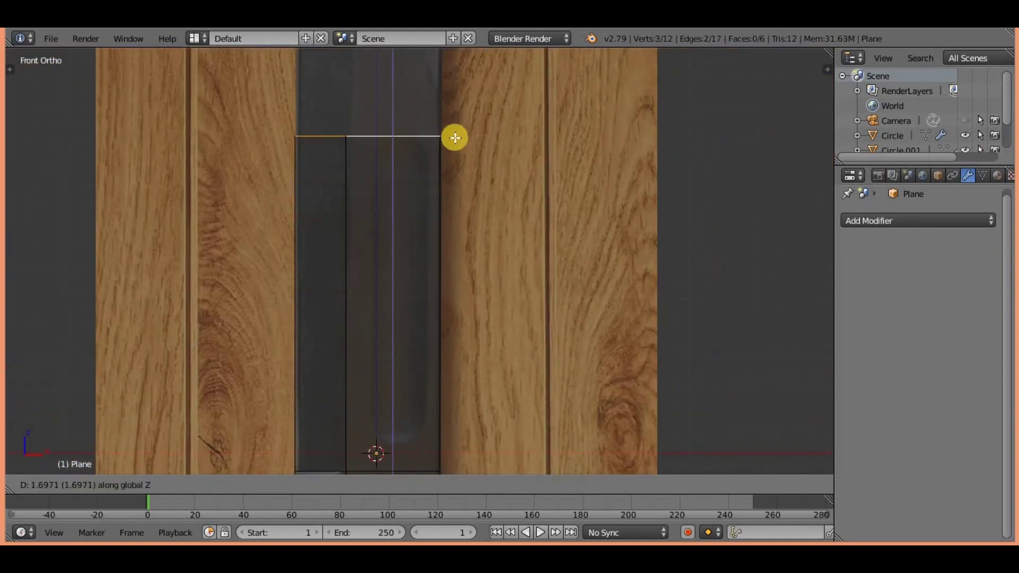
left_click(453, 137)
key("e")
left_click(467, 216)
Step: Vertex-slide a single corner vertex of the blade along its edge
right_click(486, 208)
scroll(553, 285, "up", 2)
scroll(344, 302, "up", 2)
key("shift+v")
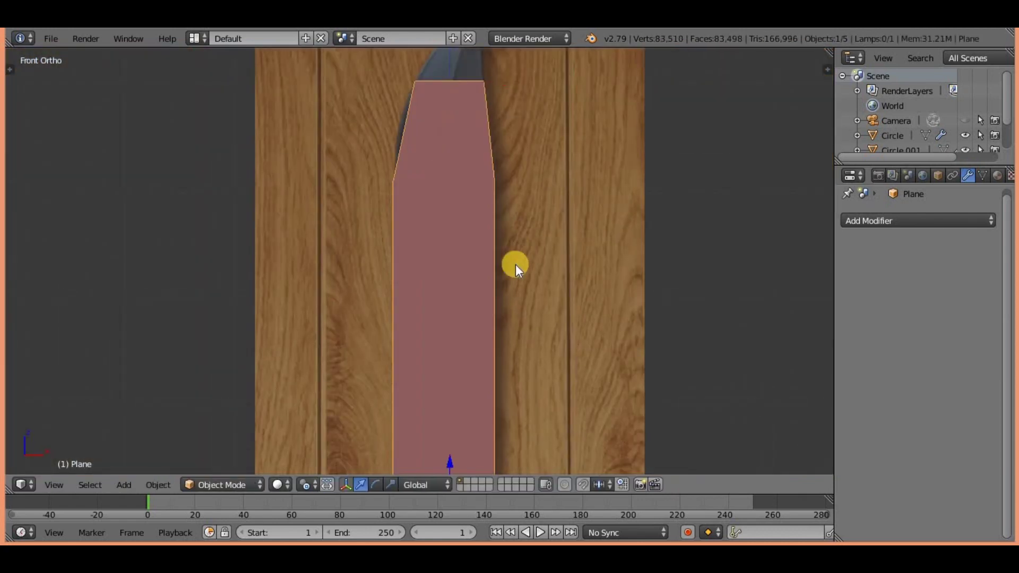
Step: Knife a diagonal sharpening line across the blade
key("Tab")
scroll(515, 264, "up", 2)
scroll(478, 228, "up", 3)
key("k")
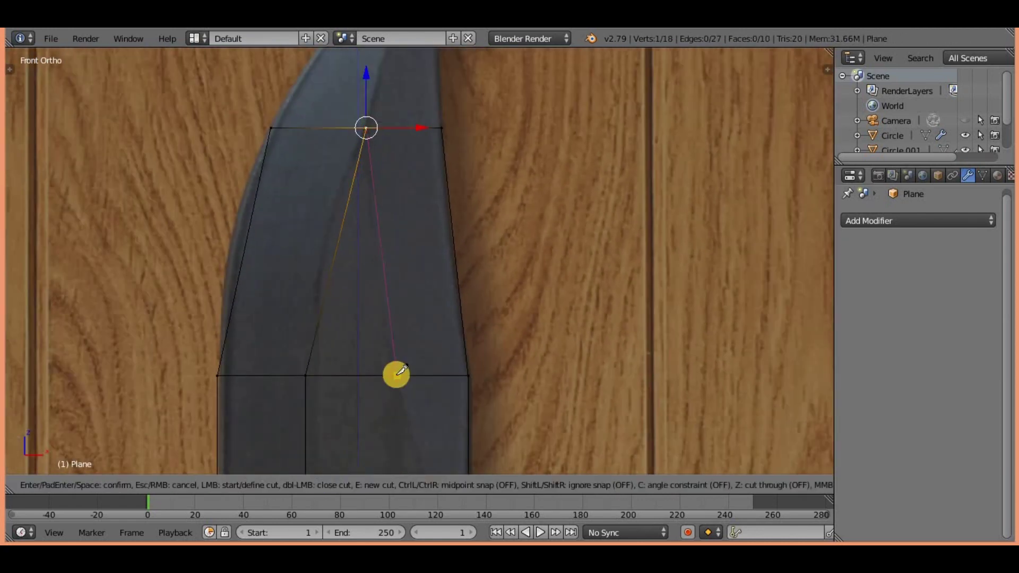
scroll(402, 370, "down", 3)
right_click(375, 133)
left_click(431, 392)
key("Return")
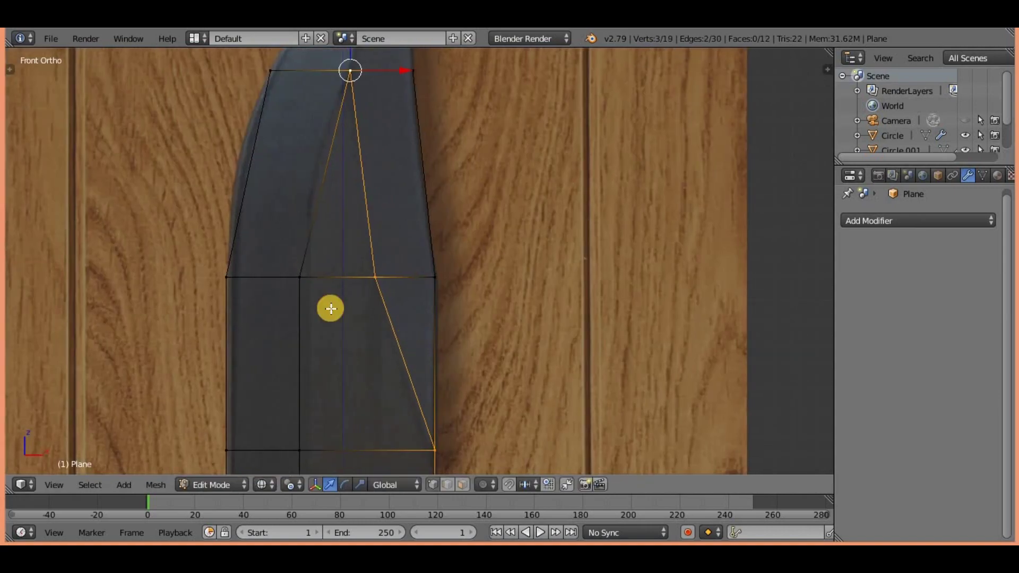
Step: Add horizontal loop cuts across the blade tip
key("ctrl+r")
scroll(318, 216, "up", 3)
left_click(318, 216)
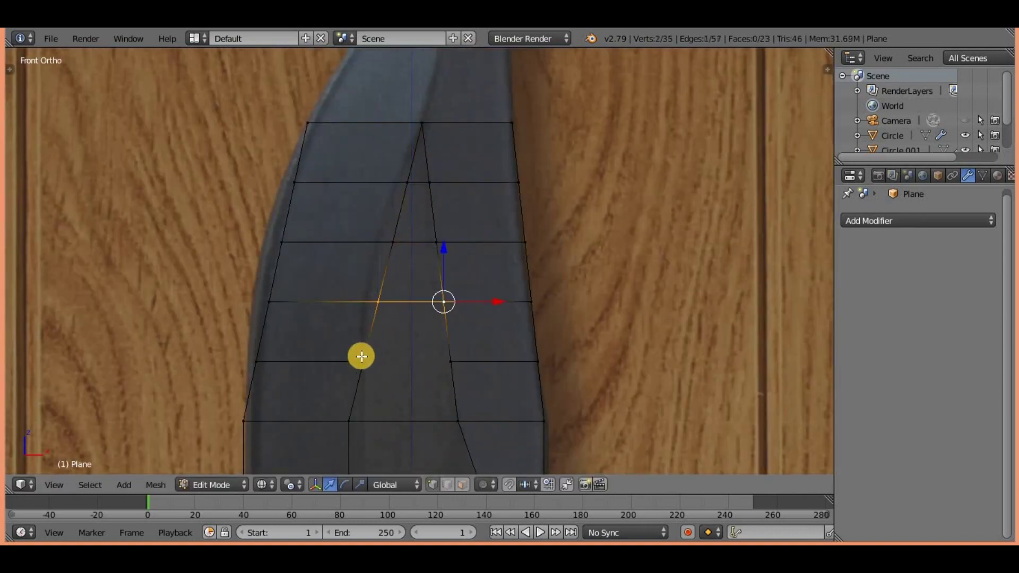
scroll(371, 210, "up", 2)
scroll(430, 342, "down", 5)
scroll(378, 256, "up", 6)
scroll(377, 256, "up", 3)
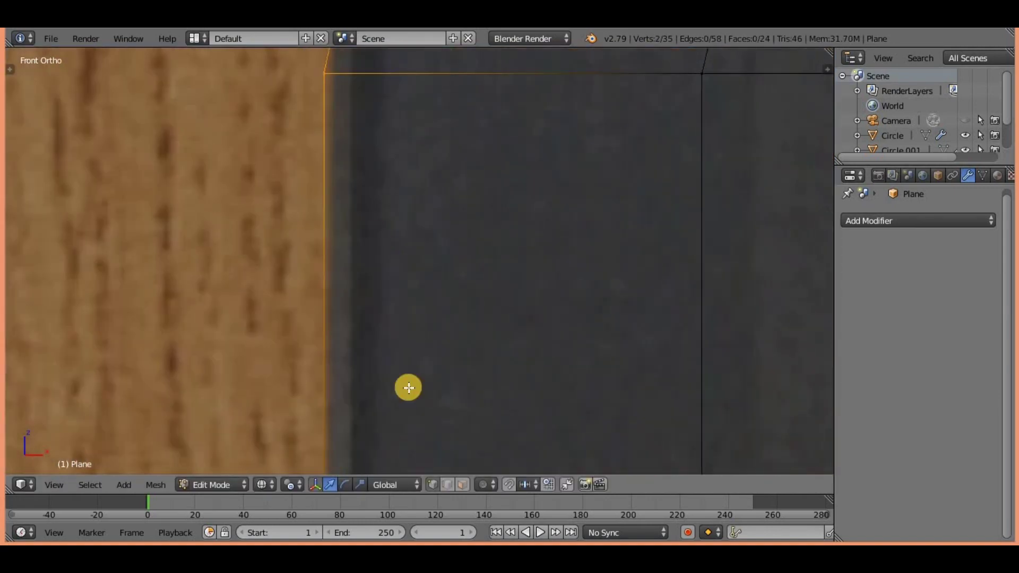
Step: Move two blade-edge vertices sideways along X to match the photo
right_click(376, 235)
key("g")
scroll(418, 201, "down", 5)
scroll(403, 191, "up", 5)
right_click(401, 93, "shift")
key("g")
key("x")
left_click(417, 317)
Step: Select a loop of blade vertices plus one extra vertex, then toggle object mode
scroll(364, 205, "down", 3)
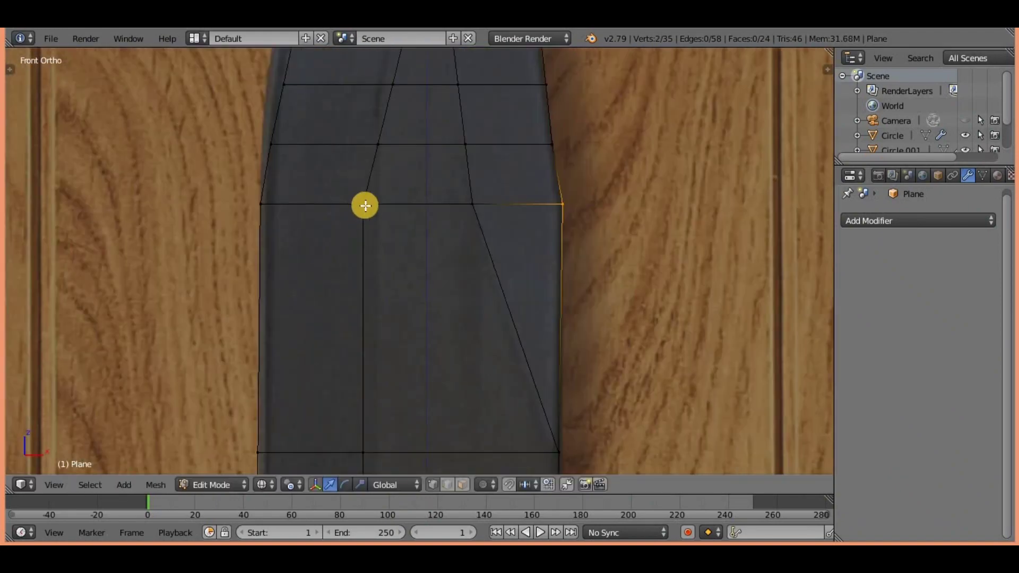
scroll(417, 312, "down", 3)
right_click(416, 312, "alt")
scroll(433, 314, "up", 6)
scroll(412, 278, "down", 8)
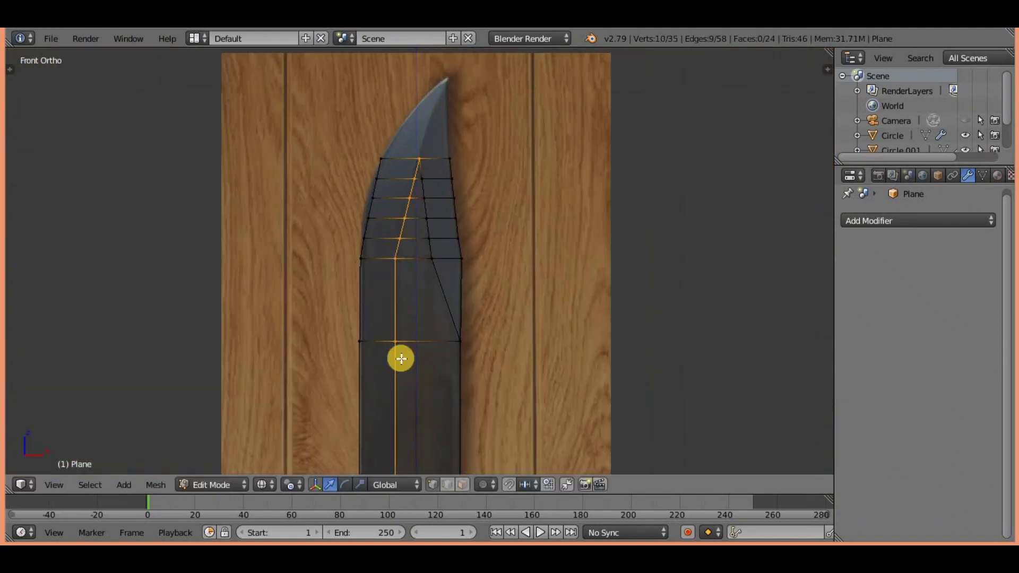
scroll(391, 344, "down", 3)
right_click(417, 327, "shift")
scroll(398, 341, "up", 4)
scroll(398, 369, "down", 4)
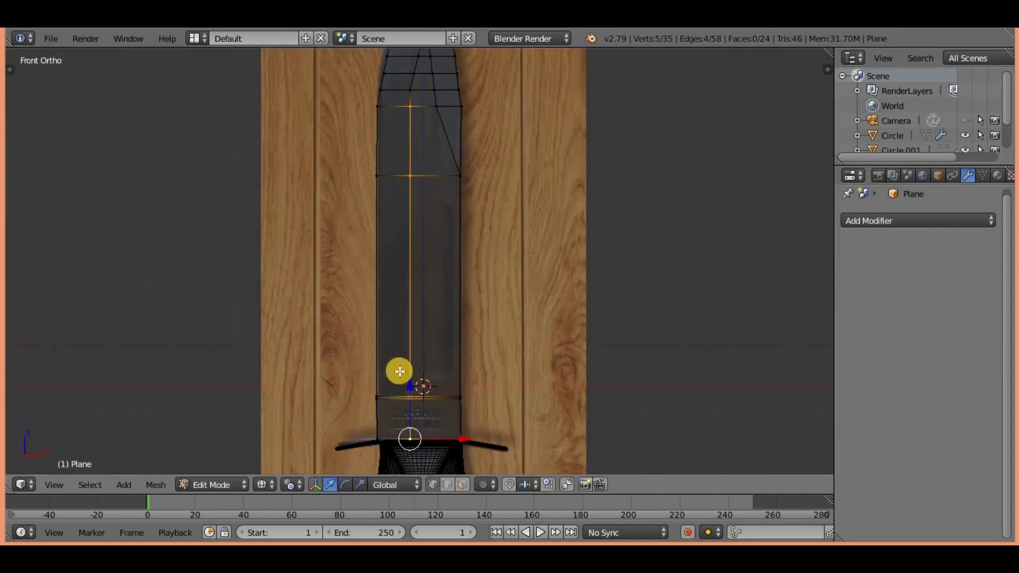
scroll(429, 355, "up", 4)
scroll(429, 355, "up", 4)
scroll(408, 334, "down", 4)
key("Tab")
key("Tab")
Step: Move a blade-outline vertex sideways along X onto the photo's blade edge
right_click(364, 348)
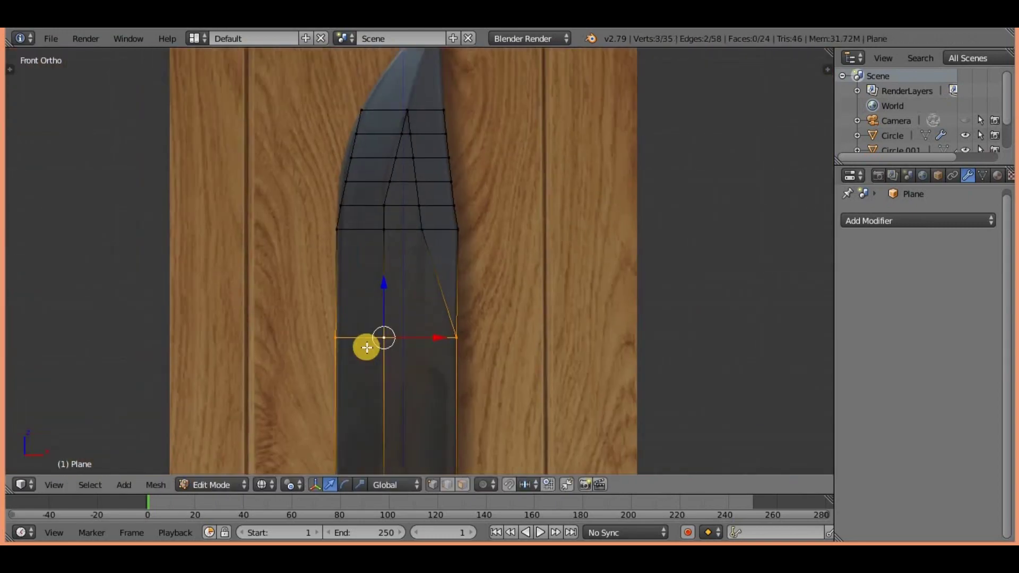
scroll(422, 349, "up", 5)
scroll(422, 349, "down", 3)
scroll(439, 302, "down", 2)
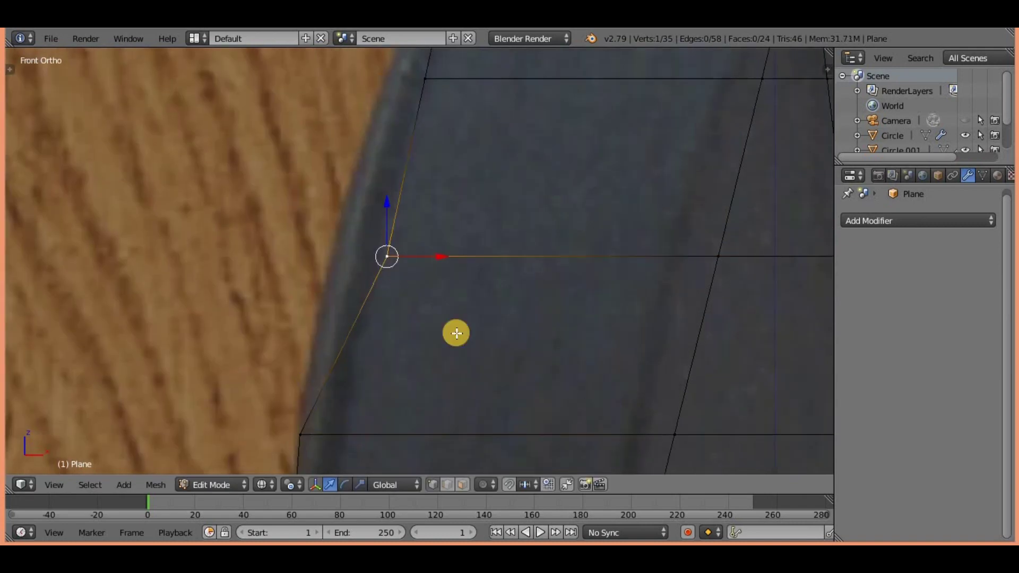
scroll(396, 255, "up", 2)
key("g")
key("x")
left_click(366, 283)
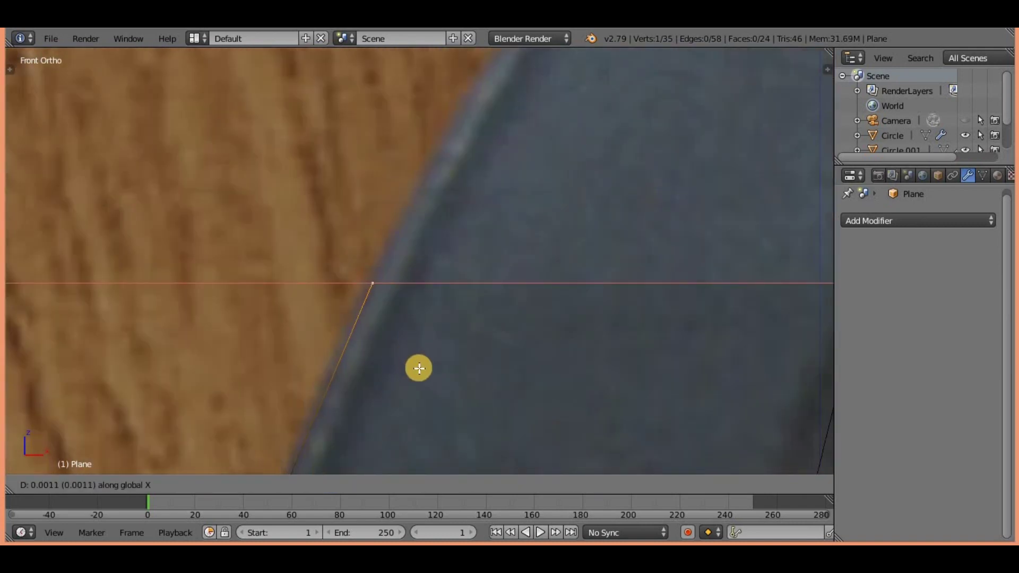
scroll(451, 335, "down", 2)
left_click(482, 303)
Step: Slide three vertices along their edges to trace the photo's curved blade edge
scroll(462, 319, "down", 1)
scroll(442, 335, "up", 4)
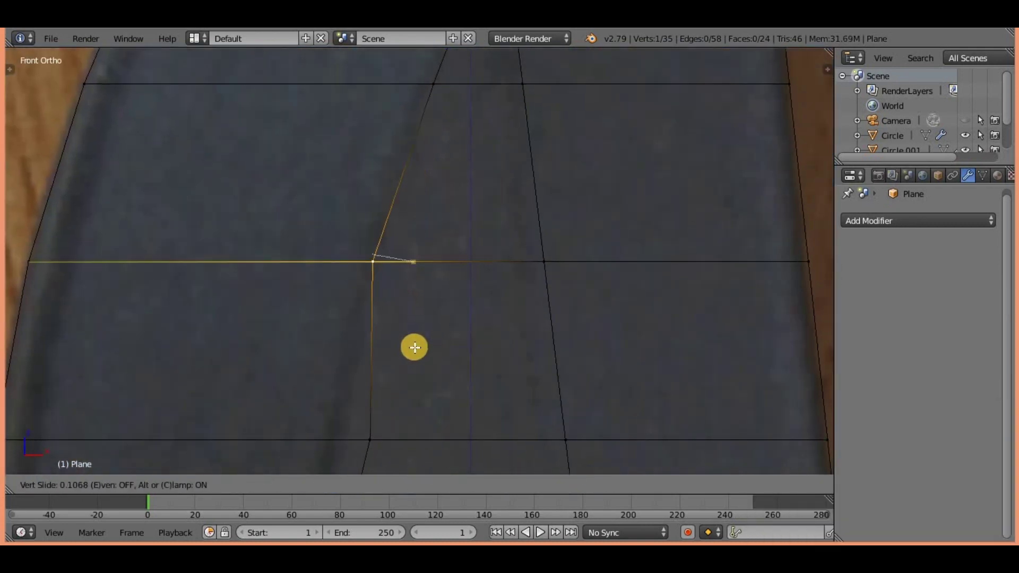
scroll(454, 364, "down", 2)
key("g")
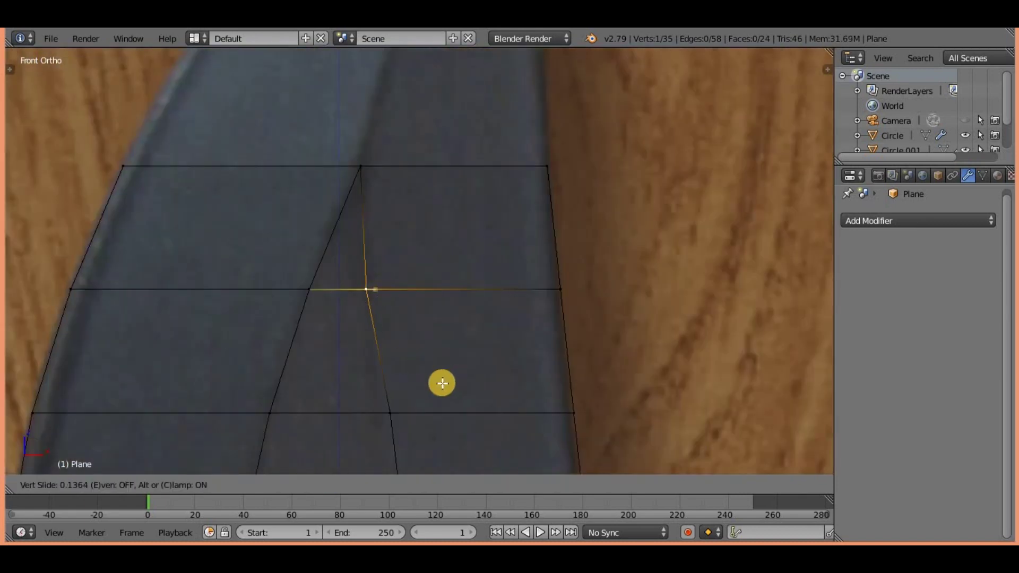
left_click(452, 345)
scroll(491, 345, "down", 1)
scroll(469, 321, "down", 2)
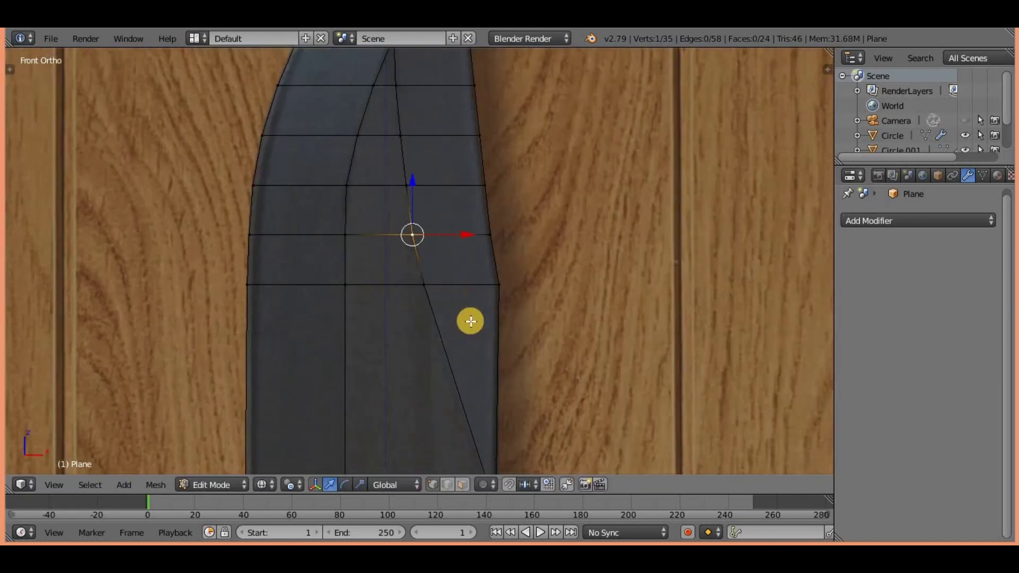
scroll(454, 305, "up", 5)
key("g")
left_click(459, 303)
scroll(493, 385, "down", 1)
scroll(488, 332, "up", 3)
key("g")
key("g")
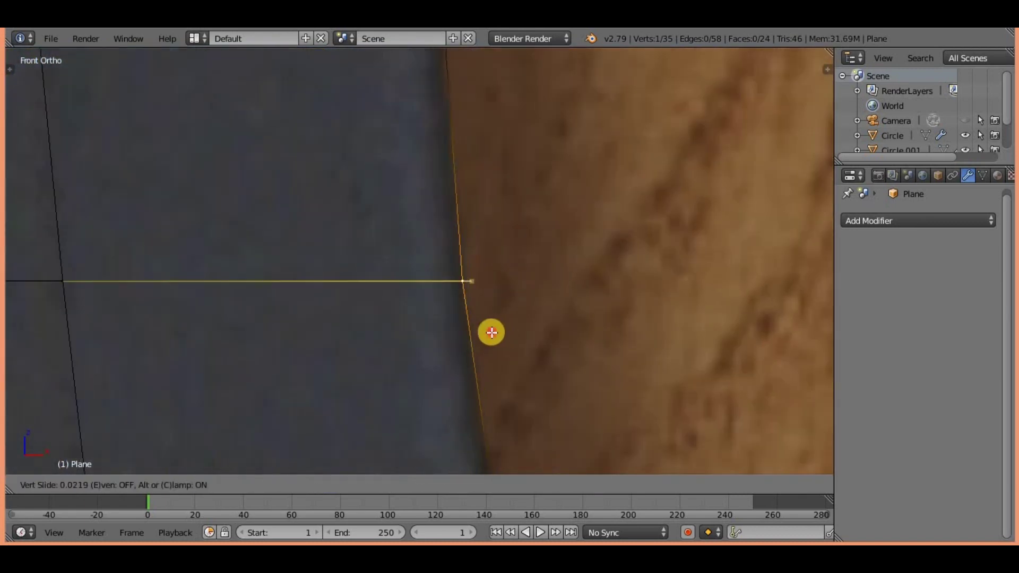
left_click(564, 333)
Step: Deselect all, then box-select the blade's middle column of vertices
scroll(537, 363, "down", 1)
scroll(537, 363, "down", 5)
key("a")
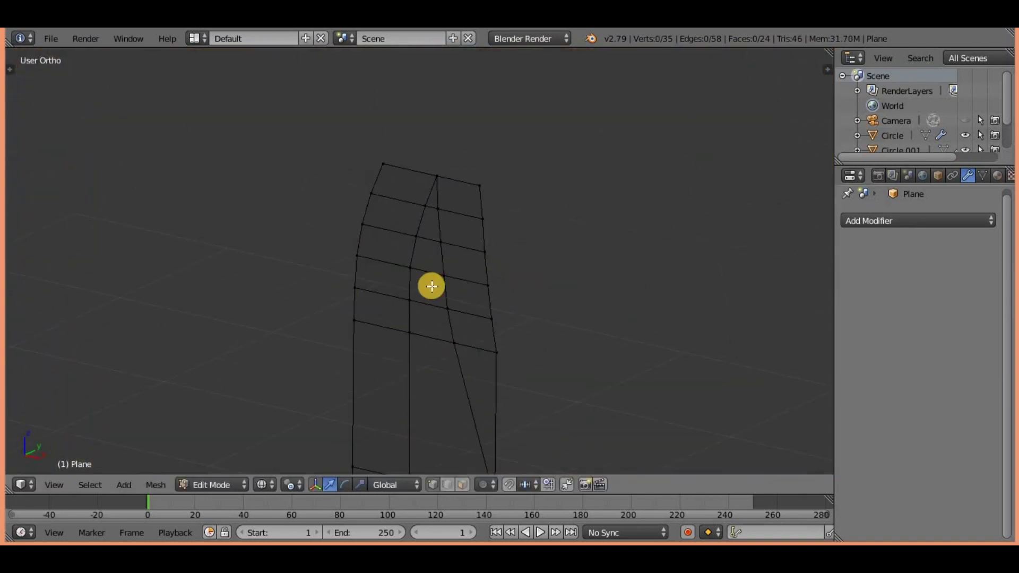
scroll(446, 291, "up", 1)
left_click_drag(426, 156, 422, 134)
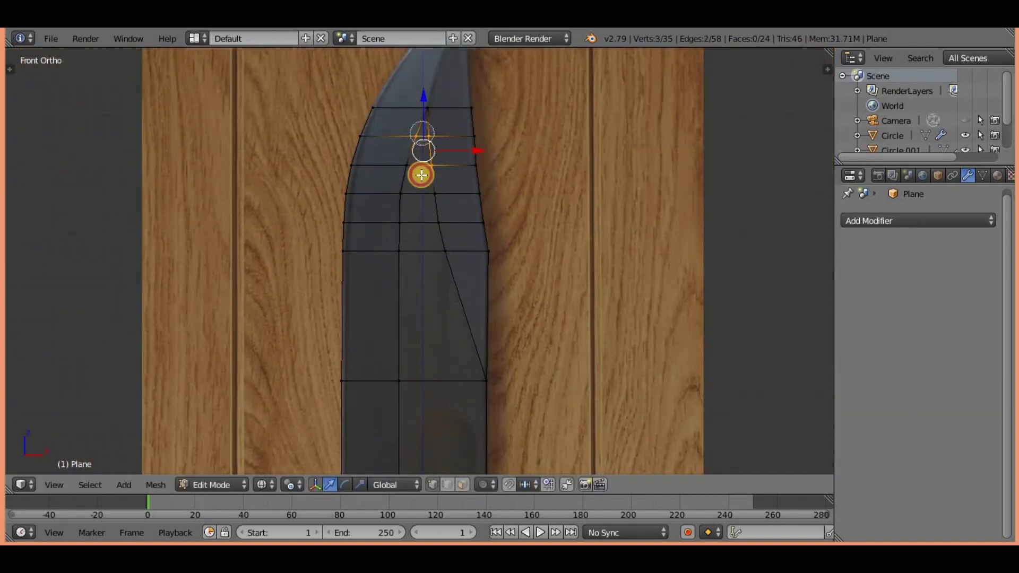
Step: Select the middle and lower blade vertices and push them back in side view
left_click_drag(407, 210, 427, 405)
scroll(481, 300, "down", 2)
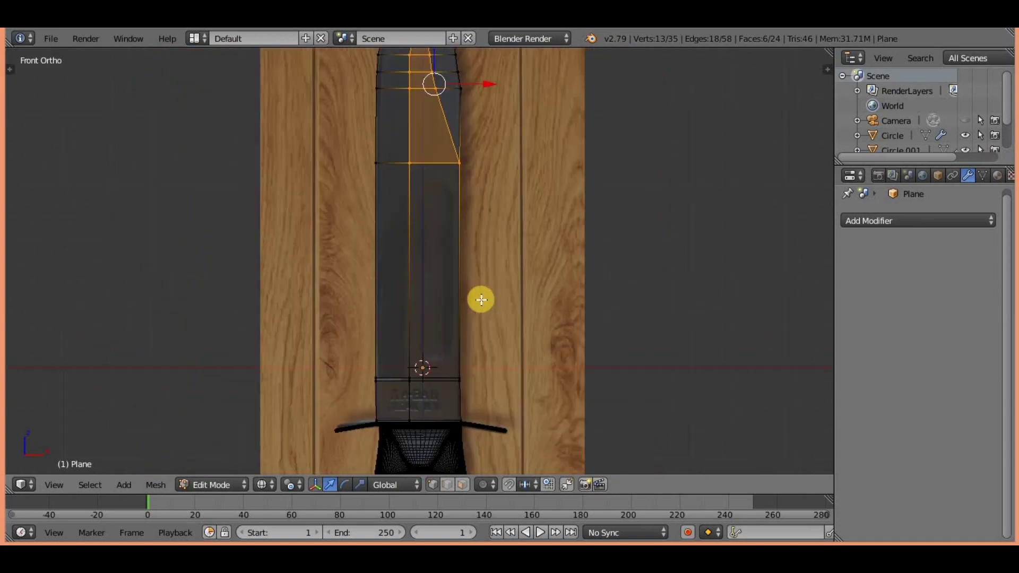
scroll(469, 380, "up", 2)
left_click_drag(444, 244, 553, 371)
scroll(577, 336, "up", 1)
scroll(577, 336, "down", 5)
scroll(569, 234, "up", 5)
key("KP_3")
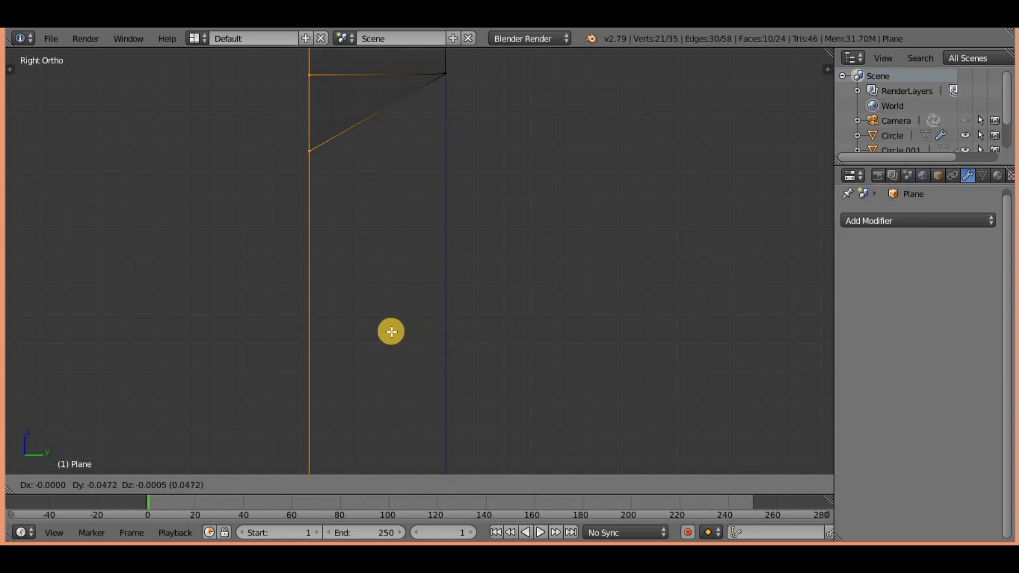
left_click(477, 328)
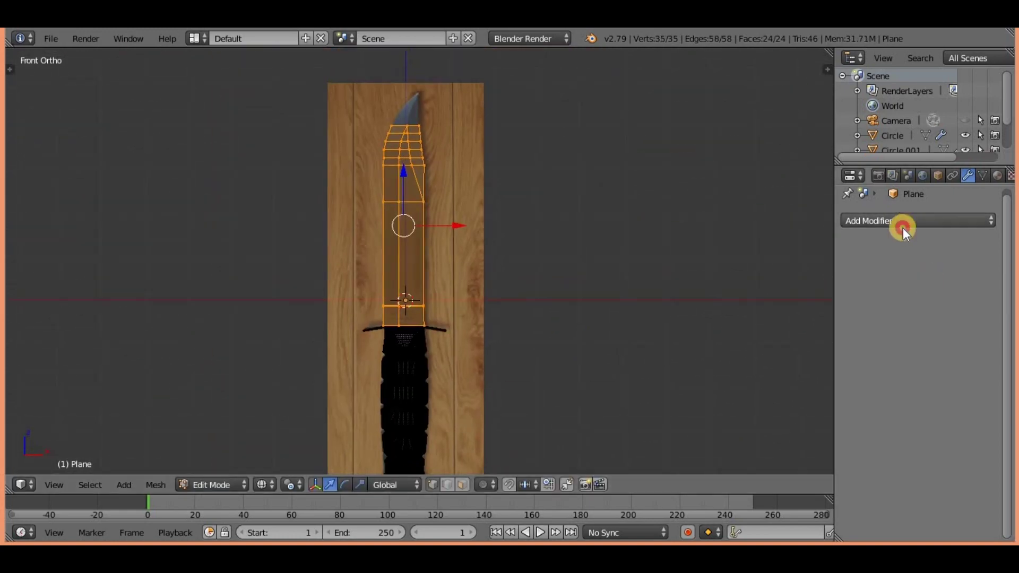
Step: Add a Mirror modifier to the blade and clear the vertex selection in front view
left_click(912, 221)
left_click(685, 340)
key("KP_1")
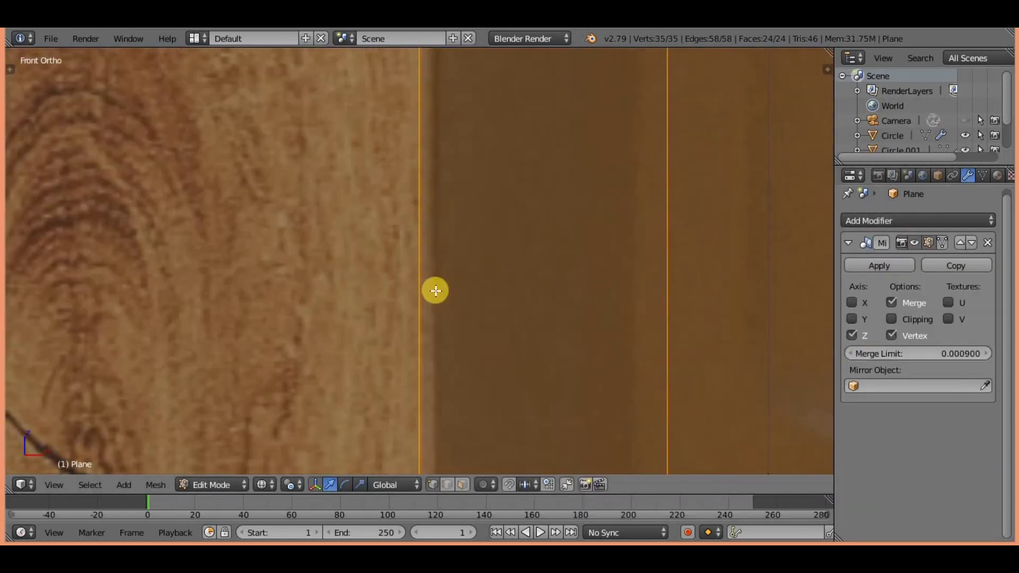
scroll(421, 371, "down", 3)
key("a")
scroll(503, 298, "up", 4)
Step: Add a lengthwise loop cut across the blade near its base
key("ctrl+r")
left_click(318, 348)
left_click(164, 345)
scroll(461, 325, "down", 5)
scroll(508, 268, "up", 2)
scroll(508, 268, "down", 3)
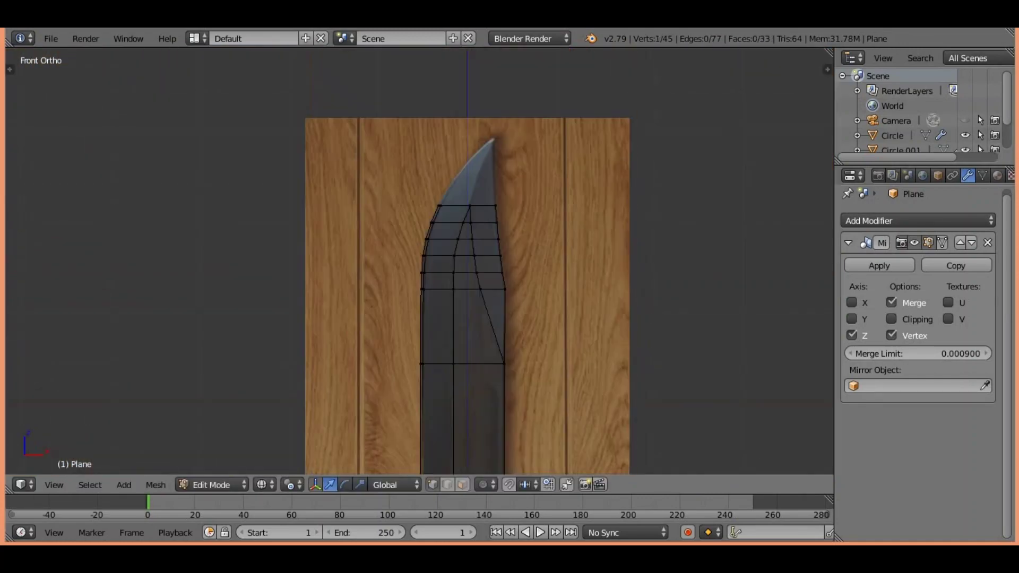
scroll(460, 164, "up", 3)
Step: Select the blade's left edge loop vertices and shift them in top view
right_click(460, 164, "alt")
scroll(460, 164, "down", 3)
scroll(449, 299, "up", 3)
right_click(430, 353, "alt")
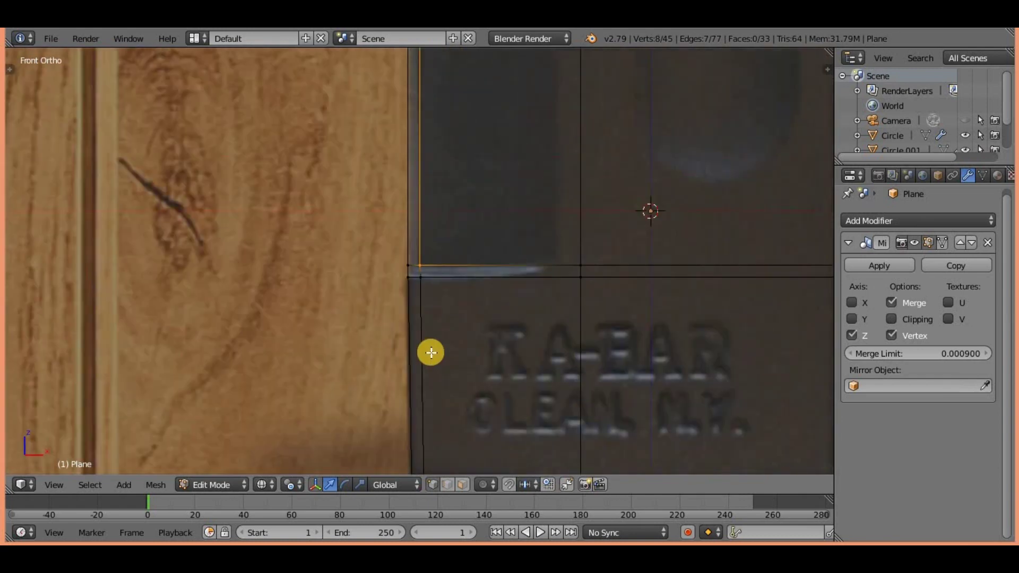
key("KP_7")
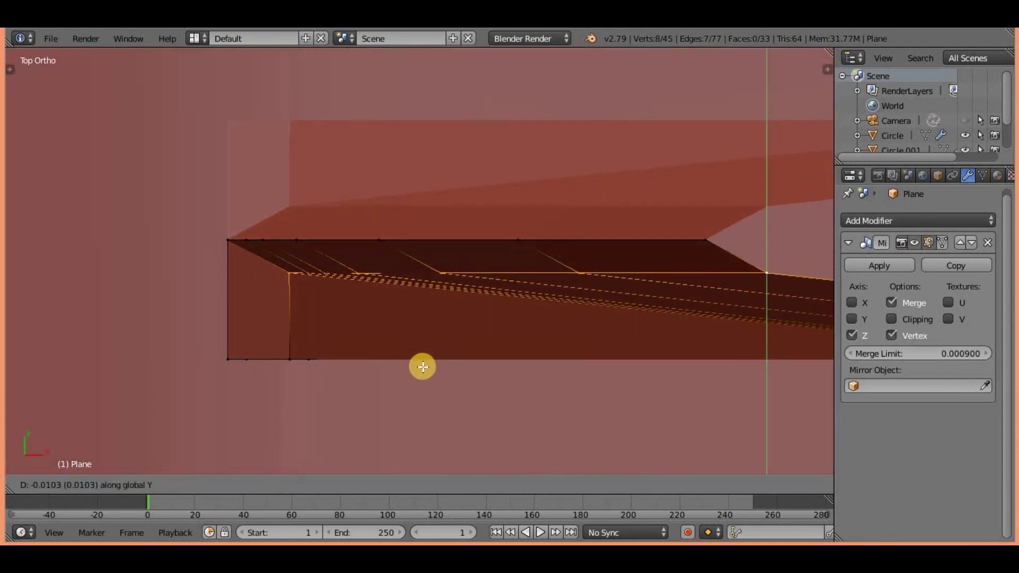
left_click(423, 367)
key("KP_1")
middle_click_drag(421, 366, 426, 346)
scroll(367, 329, "up", 4)
scroll(368, 329, "down", 3)
Step: Pull the blade edge vertices inward along Y, then return to Object Mode in front view
right_click(364, 393, "alt")
key("KP_7")
scroll(357, 303, "up", 3)
key("g")
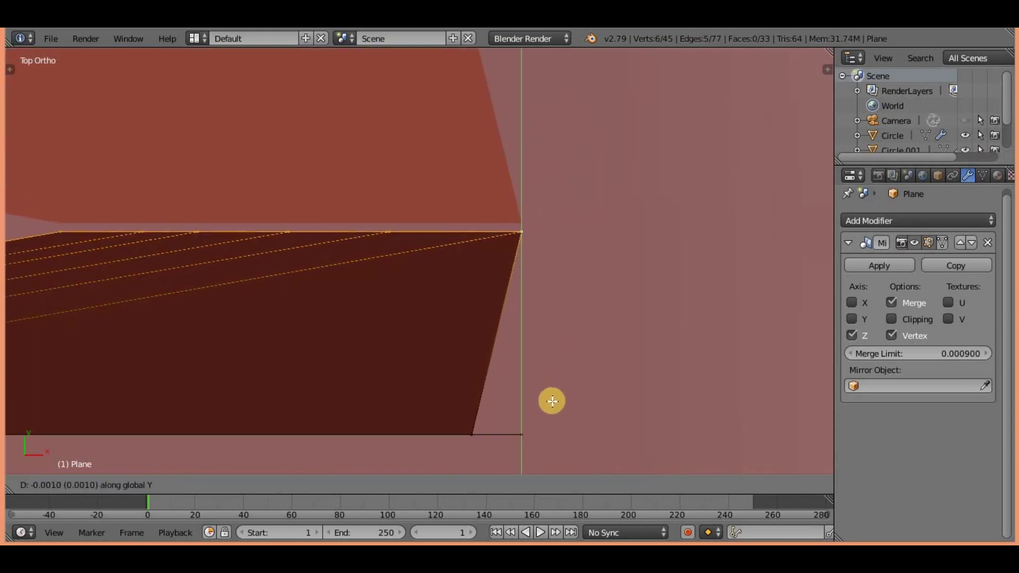
left_click(550, 425)
key("Tab")
scroll(368, 359, "down", 3)
key("KP_1")
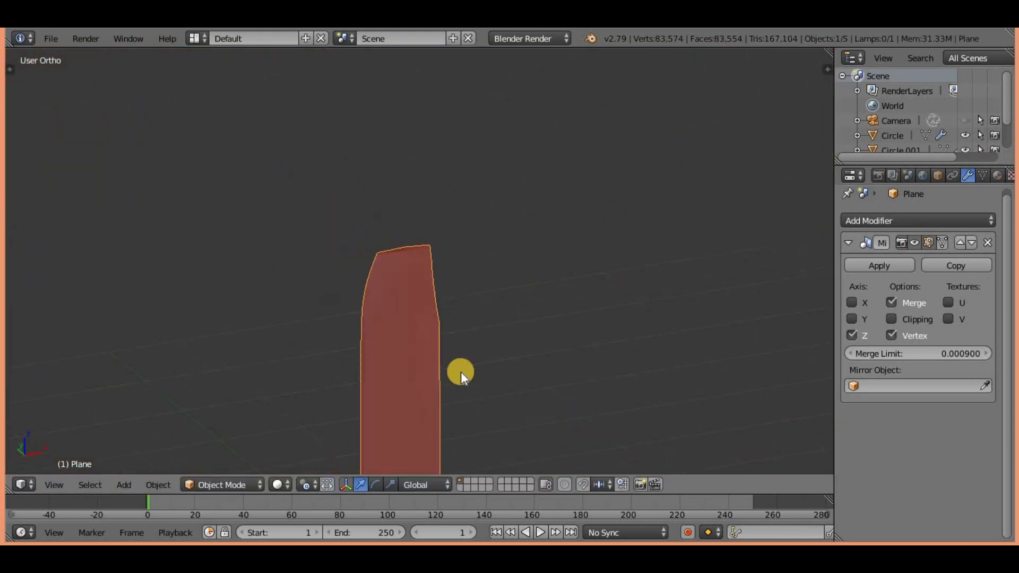
Step: Extrude edges along the blade's curved spine toward the tip
key("Tab")
scroll(349, 170, "up", 5)
scroll(455, 332, "down", 2)
scroll(391, 342, "up", 3, "shift")
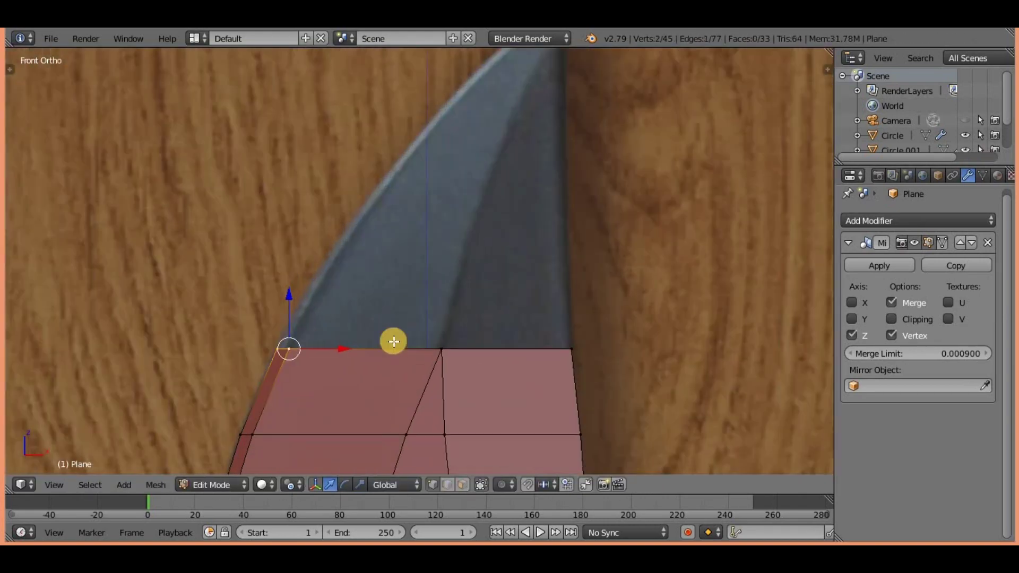
right_click(312, 323, "ctrl")
right_click(519, 148, "ctrl")
scroll(542, 347, "up", 2)
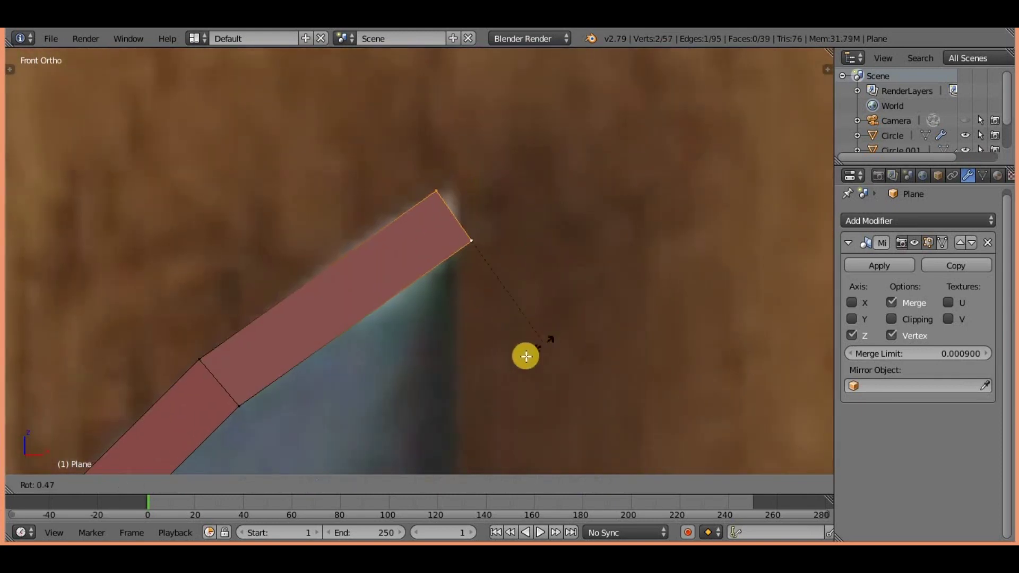
left_click(512, 243)
scroll(513, 243, "down", 3)
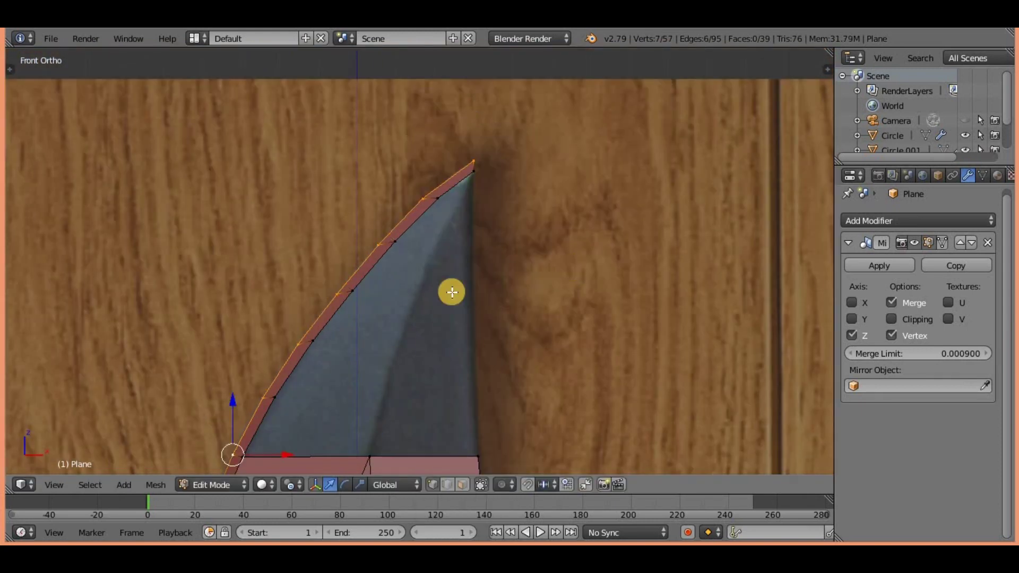
Step: Slide one spine vertex and reposition two box-selected edge vertices
right_click(425, 278)
scroll(450, 434, "up", 3)
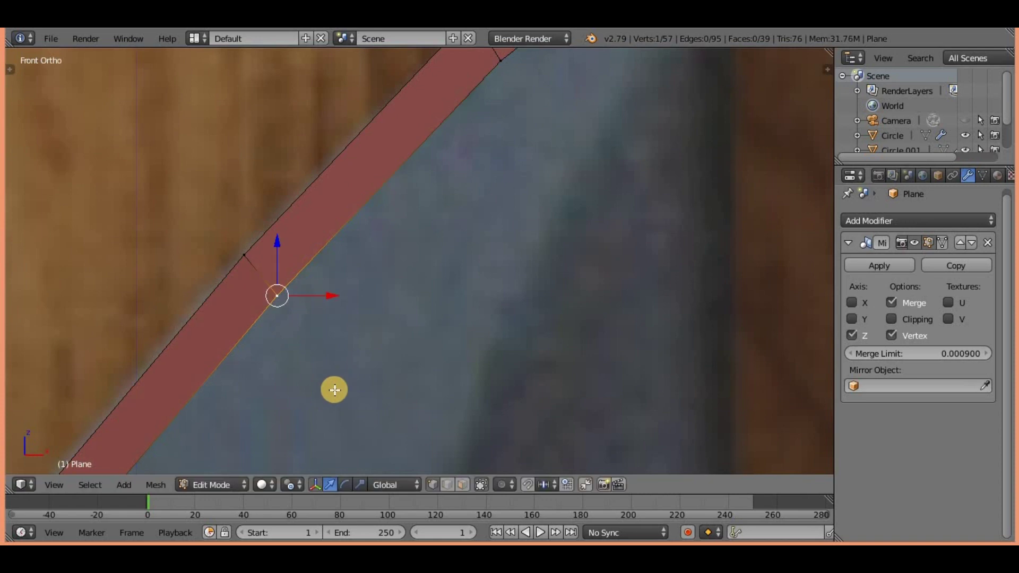
scroll(337, 379, "down", 3)
left_click(320, 319)
key("a")
key("b")
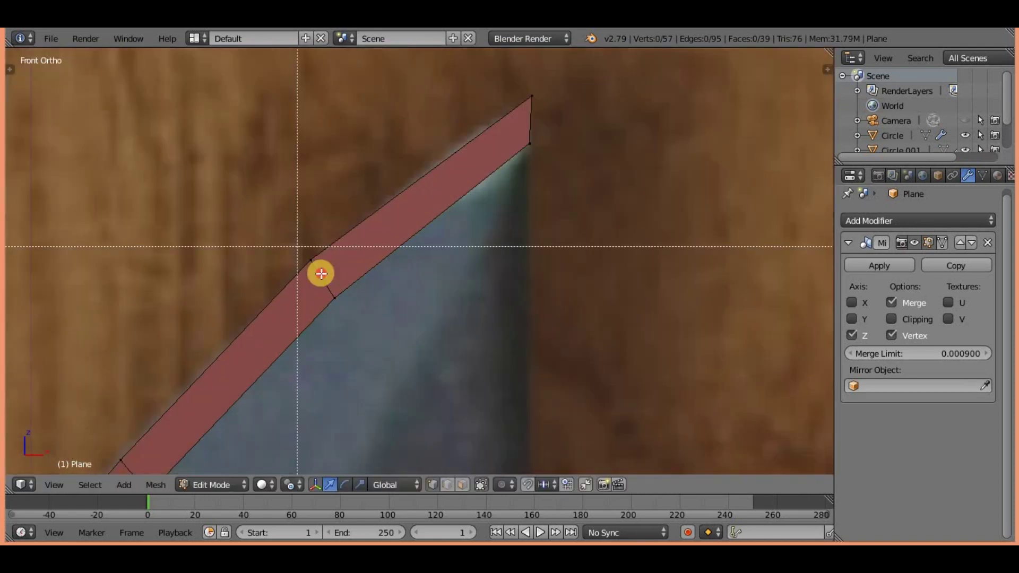
left_click_drag(301, 249, 342, 308)
key("z")
scroll(290, 297, "up", 1)
left_click(351, 347)
key("z")
scroll(369, 312, "down", 2)
scroll(422, 369, "up", 2)
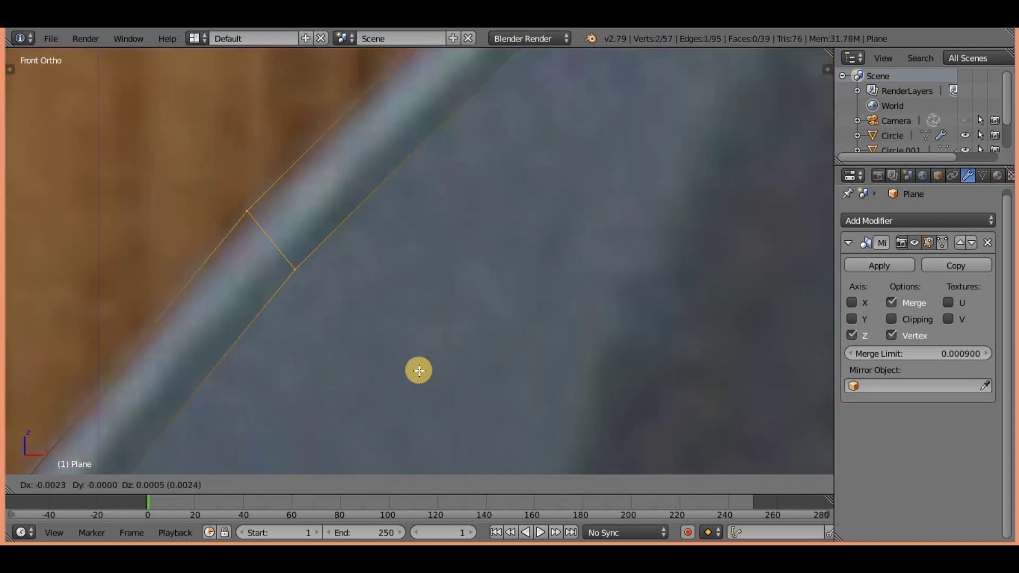
scroll(410, 330, "down", 2)
Step: Knife-cut a new edge from the blade's lower corner up to the tip
right_click(419, 406)
scroll(393, 398, "down", 2)
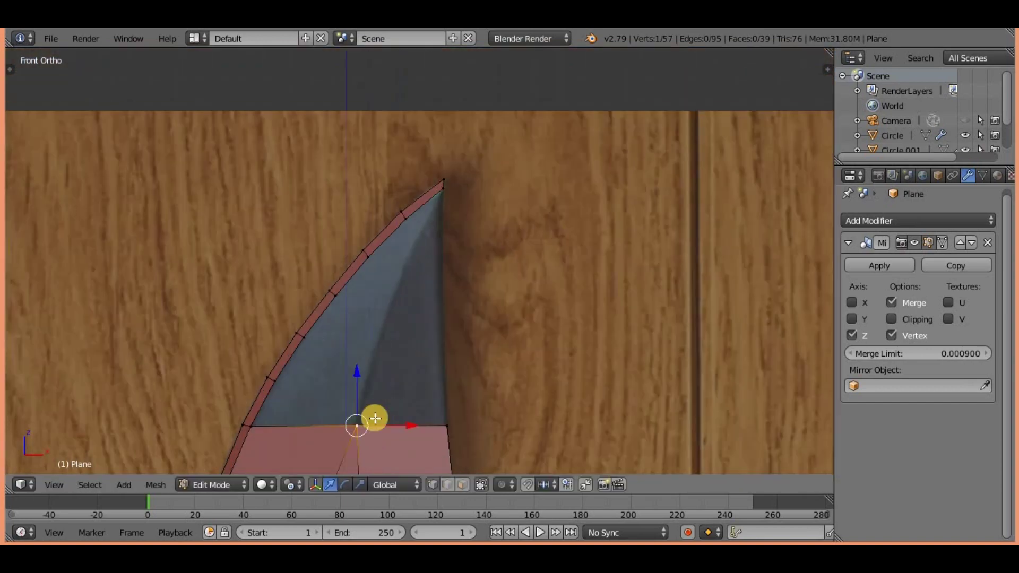
left_click(435, 164)
scroll(427, 297, "up", 2)
key("Return")
scroll(177, 296, "down", 2)
scroll(492, 348, "down", 2)
scroll(525, 361, "up", 5)
left_click(521, 351)
scroll(499, 393, "down", 5)
scroll(462, 351, "up", 2)
scroll(448, 286, "down", 2)
scroll(467, 305, "up", 2)
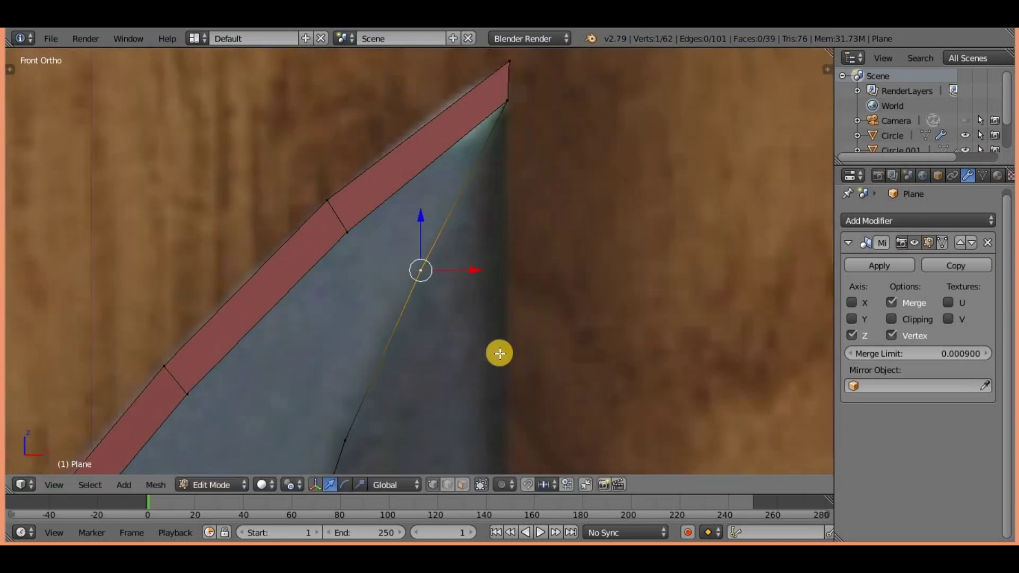
scroll(500, 340, "down", 3)
scroll(462, 372, "down", 2)
scroll(451, 405, "up", 1)
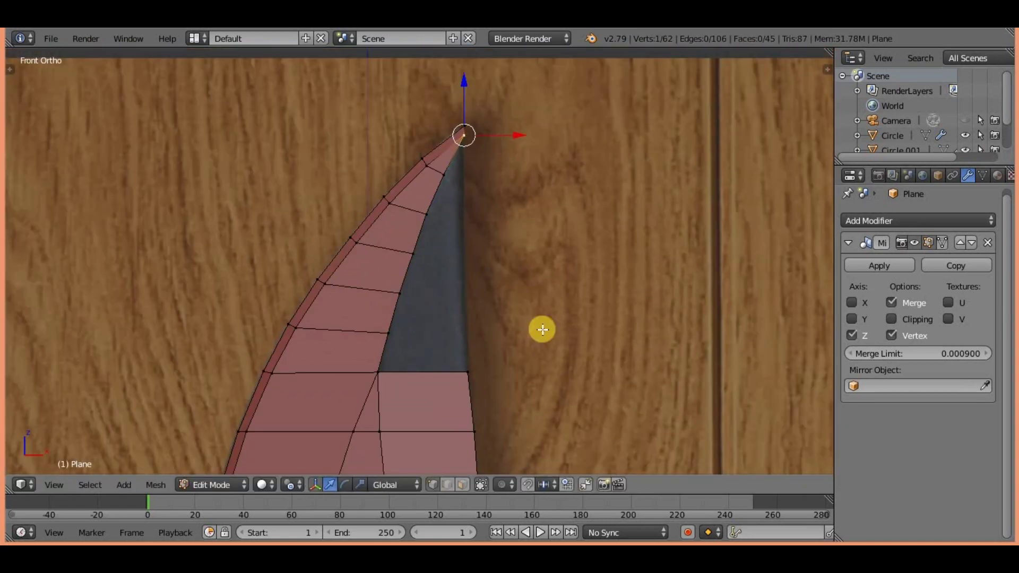
scroll(531, 335, "up", 2)
Step: Thin the blade's spine edge loop along Y in side view
right_click(448, 341, "alt")
scroll(443, 382, "up", 2)
scroll(425, 292, "down", 4)
key("KP_3")
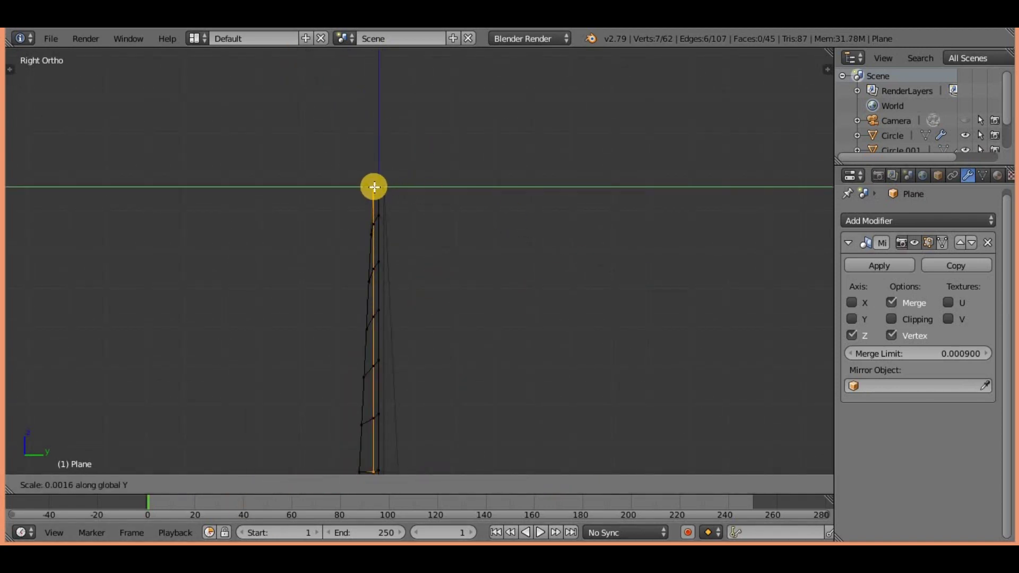
left_click(374, 187)
key("KP_1")
scroll(438, 300, "up", 3)
scroll(420, 264, "up", 3)
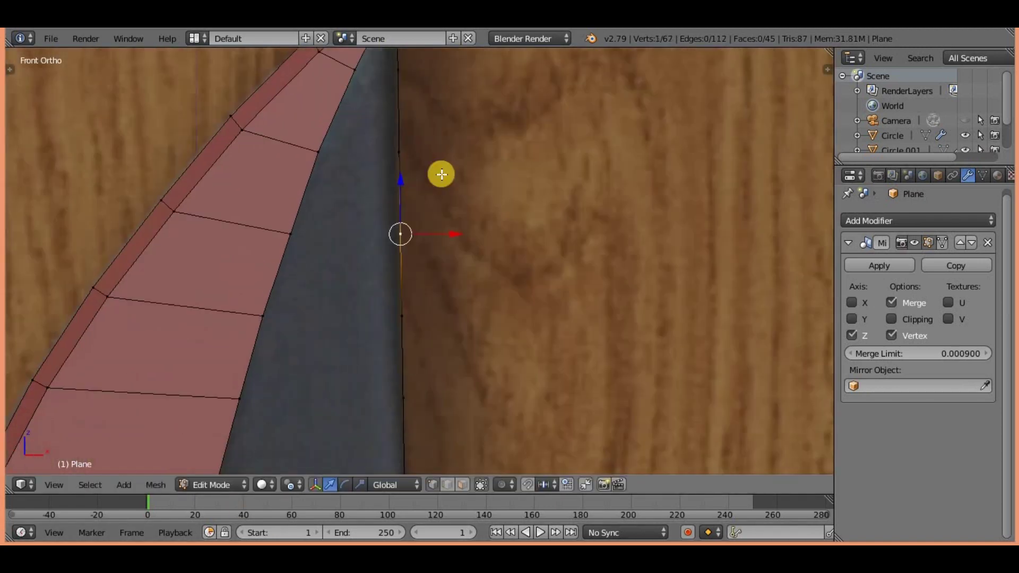
Step: Move a vertex left onto the blade outline, then view the knife over the reference photo
key("g")
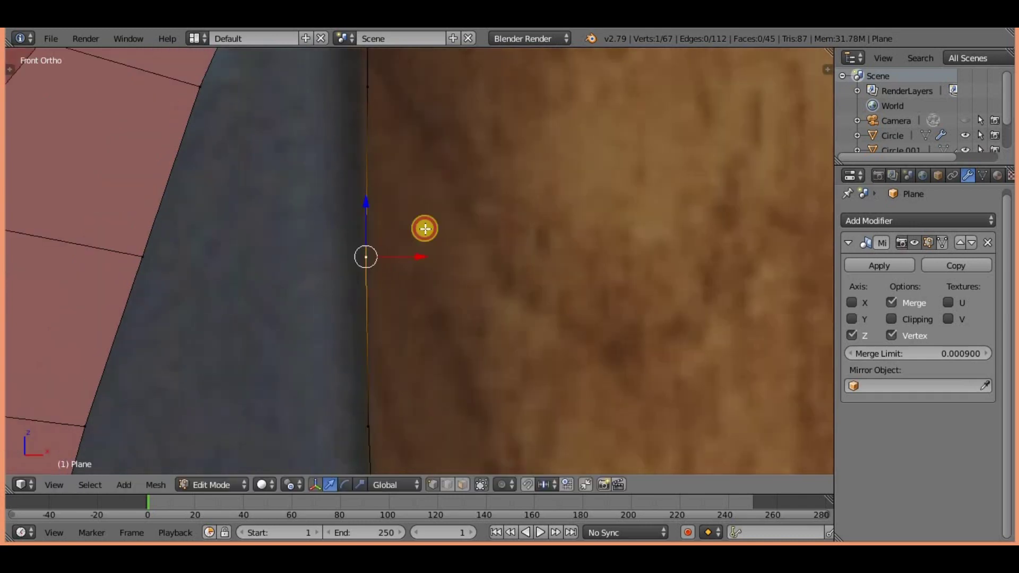
key("g")
left_click(323, 195)
scroll(310, 288, "down", 4)
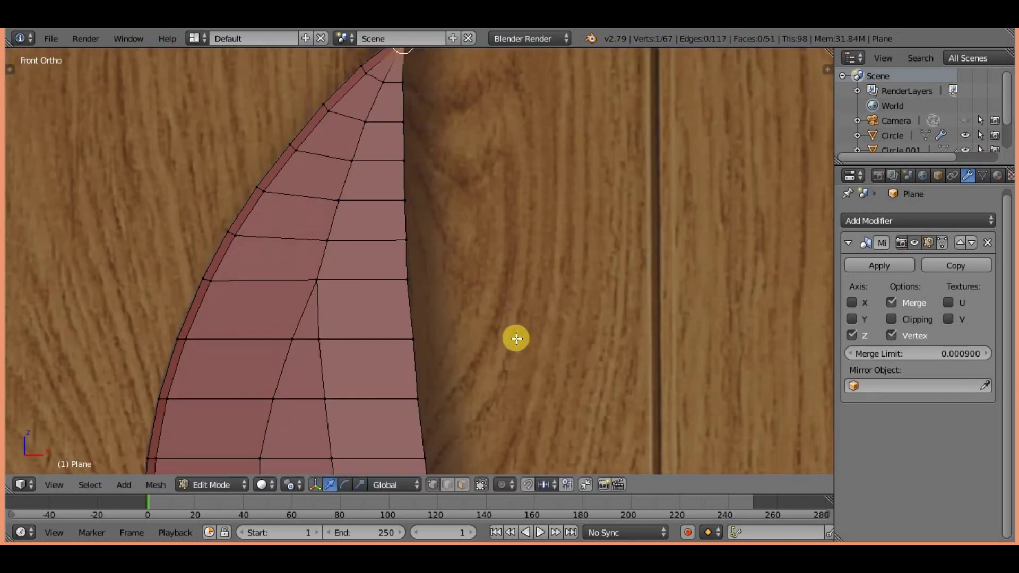
key("Tab")
scroll(516, 339, "down", 5)
middle_click_drag(516, 338, 301, 412)
key("KP_1")
key("alt+z")
scroll(431, 304, "up", 5)
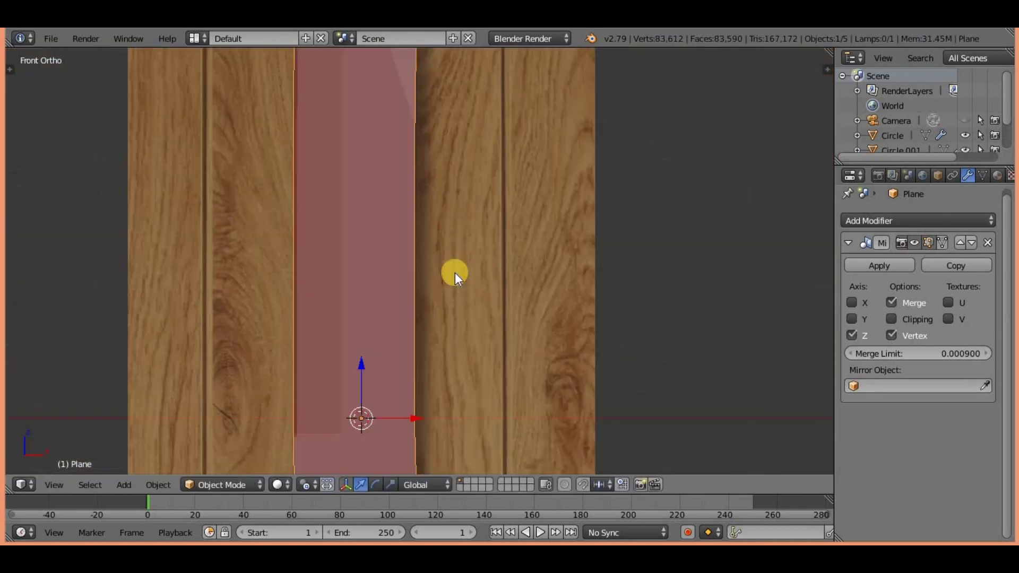
Step: Knife-cut new edges into the blade base above the guard and move the cut vertices
scroll(425, 285, "down", 3)
scroll(428, 279, "up", 1)
scroll(428, 279, "up", 1)
key("Tab")
scroll(417, 313, "up", 3)
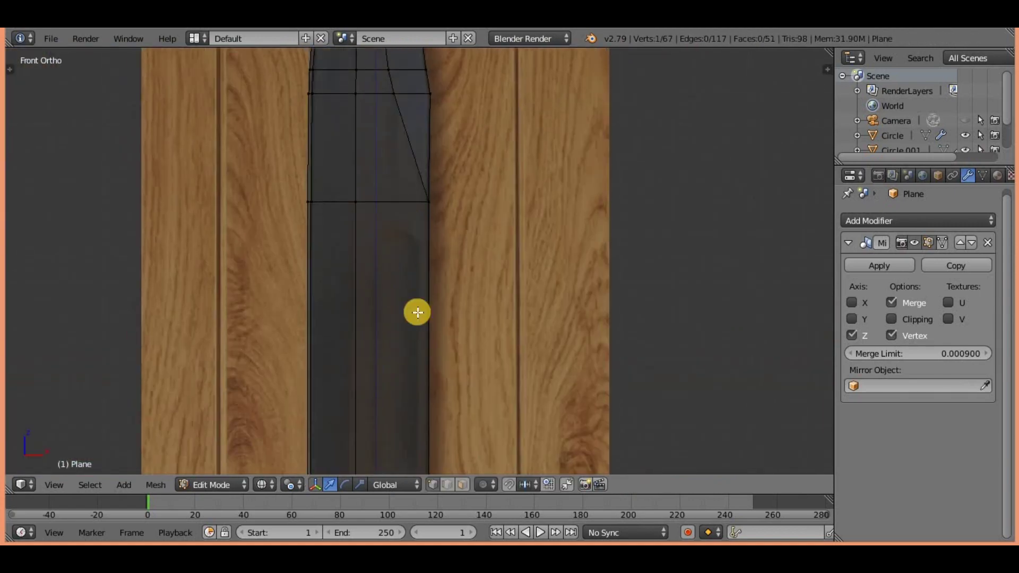
scroll(371, 257, "up", 2)
left_click(509, 206)
key("Return")
scroll(455, 216, "up", 1)
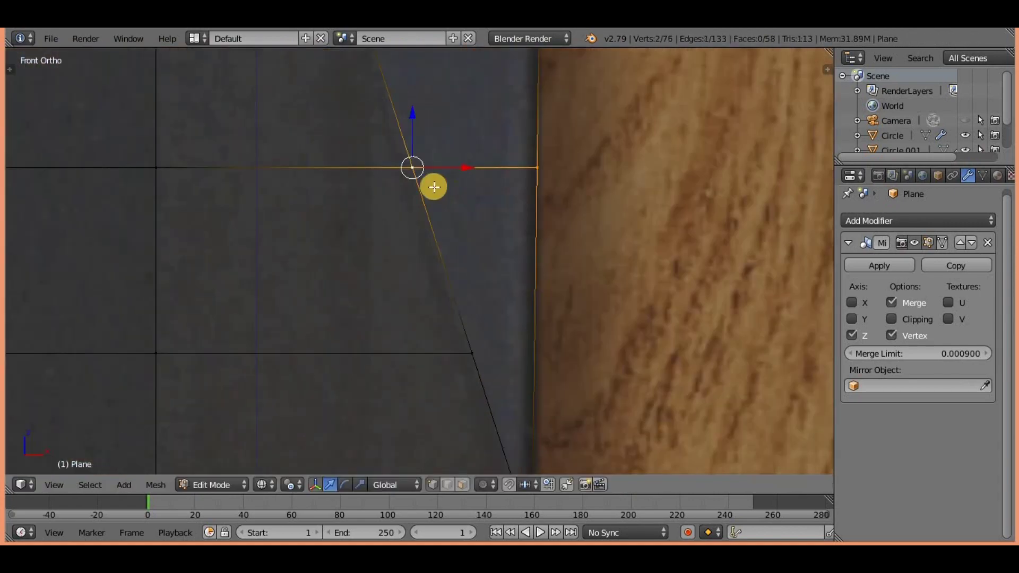
key("g")
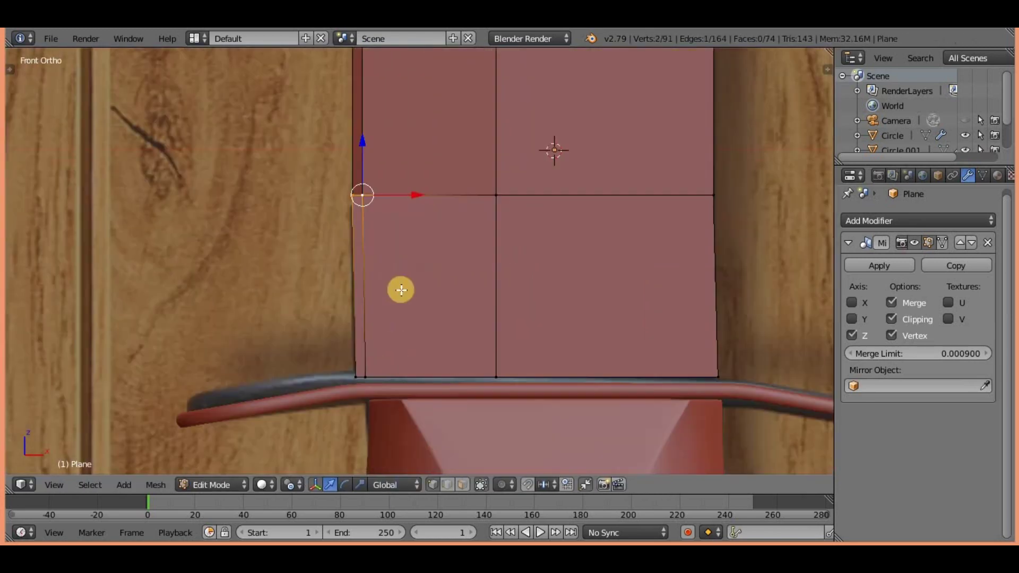
middle_click_drag(402, 290, 478, 401)
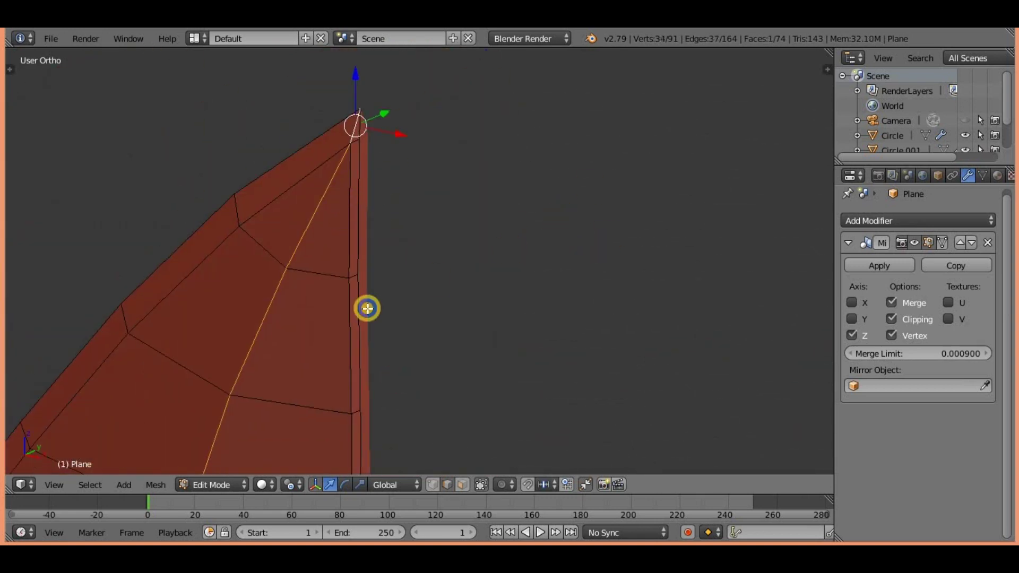
Step: Add a Bevel modifier limited by Weight and give the selected edges bevel weight 1
left_click(909, 221)
left_click(685, 254)
scroll(904, 457, "down", 3)
left_click(935, 486)
key("n")
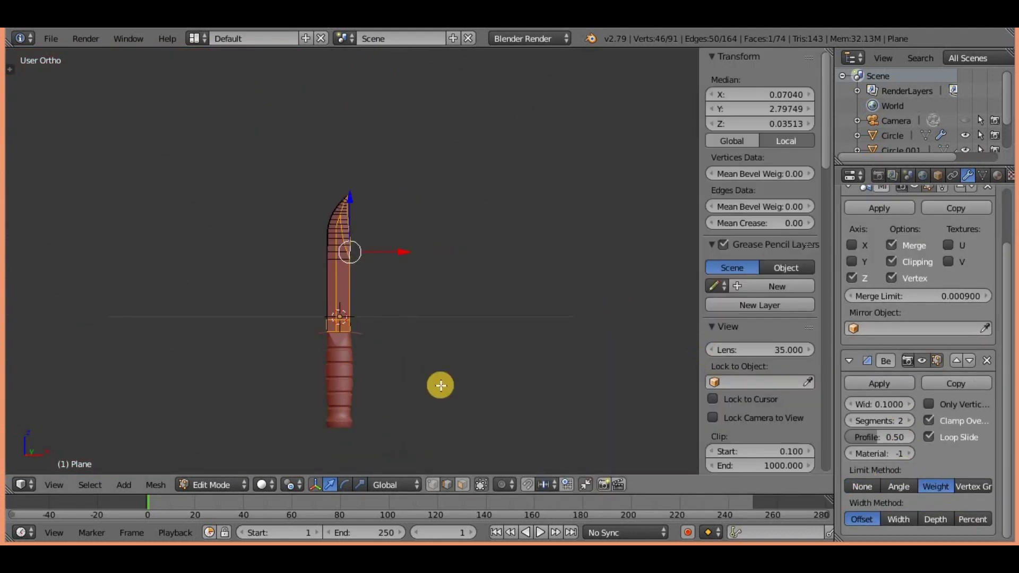
left_click_drag(717, 207, 812, 207)
key("Tab")
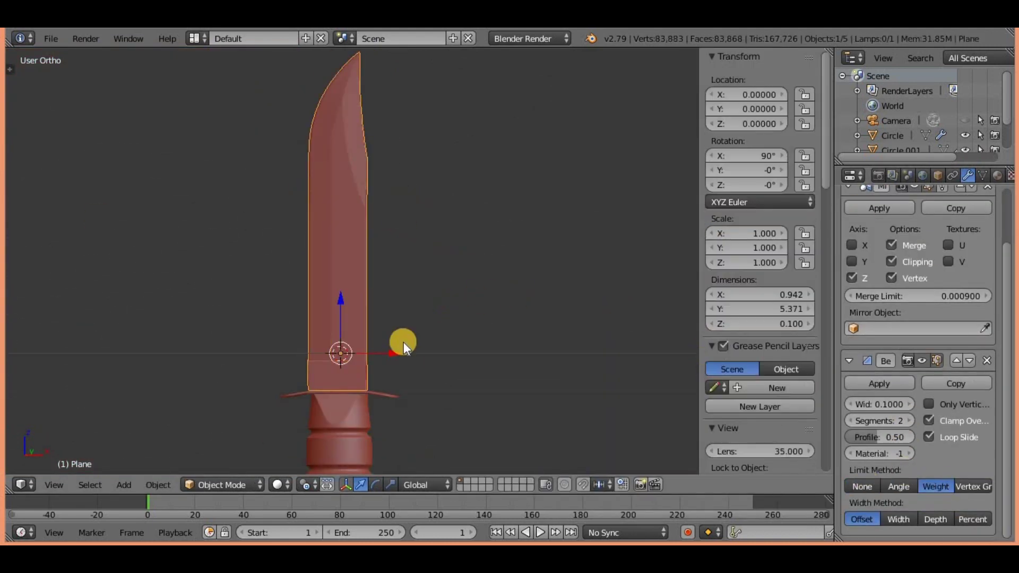
Step: Shade the blade smooth
middle_click_drag(482, 377, 302, 317)
key("t")
left_click(49, 215)
mouse_move(442, 432)
middle_mouse_down()
mouse_move(307, 351)
mouse_move(374, 375)
middle_mouse_up()
scroll(307, 352, "up", 5)
Step: Check a vertex at the blade base in Edit Mode and inspect the guard area
key("Tab")
scroll(352, 405, "down", 4)
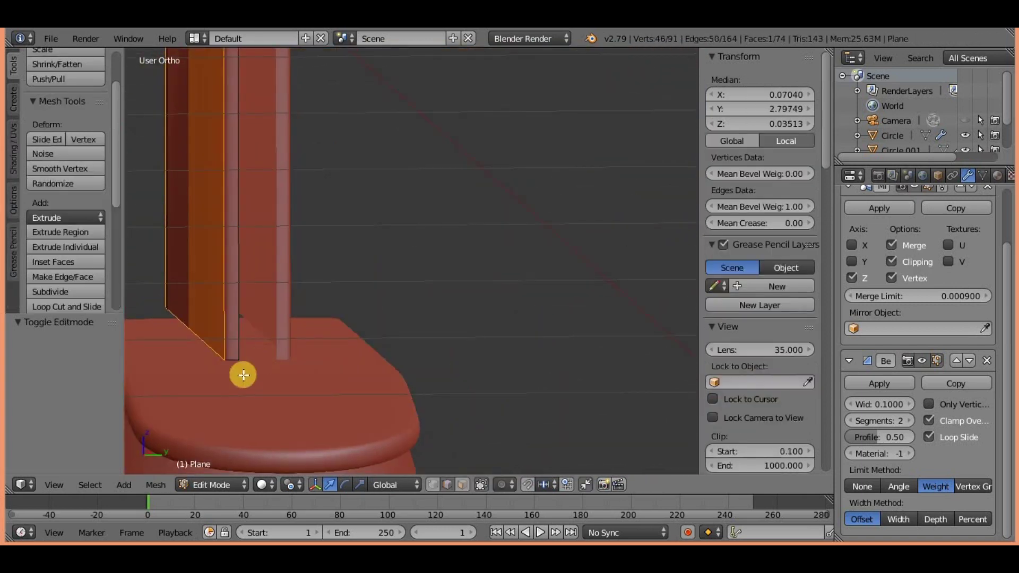
right_click(246, 375)
scroll(374, 202, "down", 2)
middle_click_drag(431, 297, 373, 285)
scroll(419, 316, "down", 4)
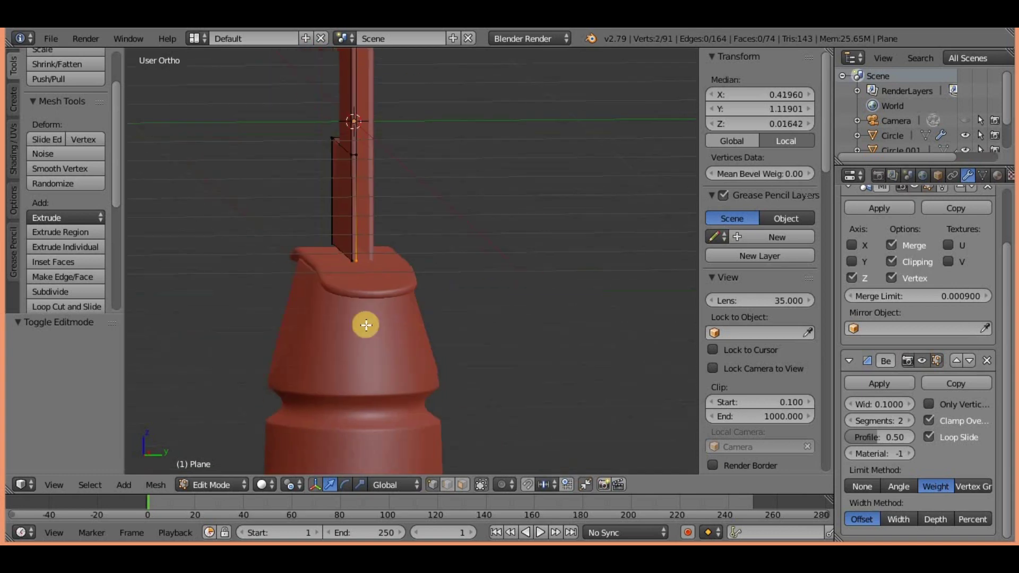
scroll(396, 307, "up", 1)
key("Tab")
scroll(450, 321, "up", 1)
key("Tab")
scroll(319, 345, "up", 2)
key("Tab")
scroll(435, 308, "down", 4)
middle_click_drag(441, 265, 478, 297)
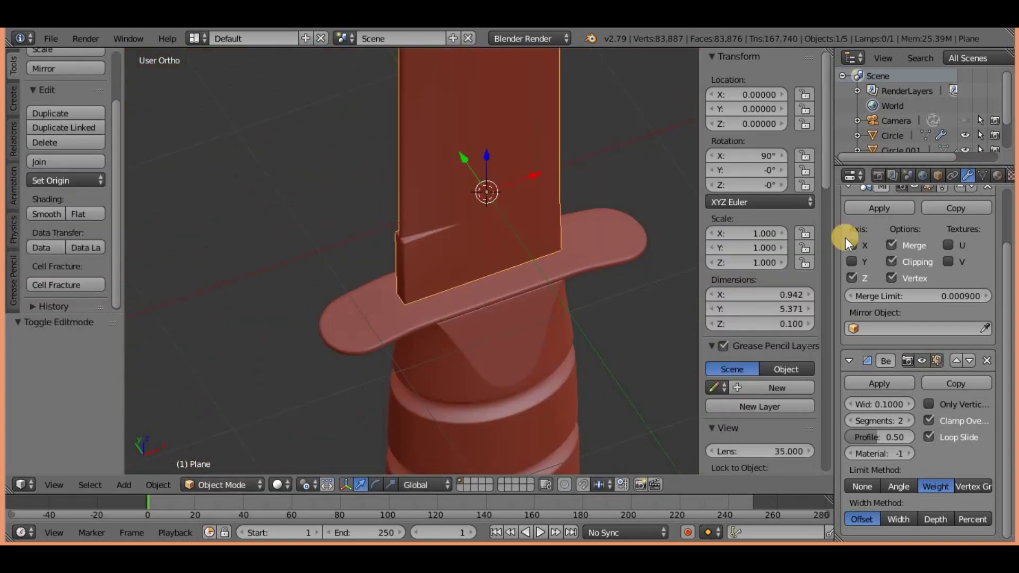
Step: Hide the side panels and add a Subdivision Surface below the Bevel with Ctrl+1
key("t")
key("n")
left_click(849, 248, "ctrl")
key("ctrl+1")
scroll(575, 155, "up", 4)
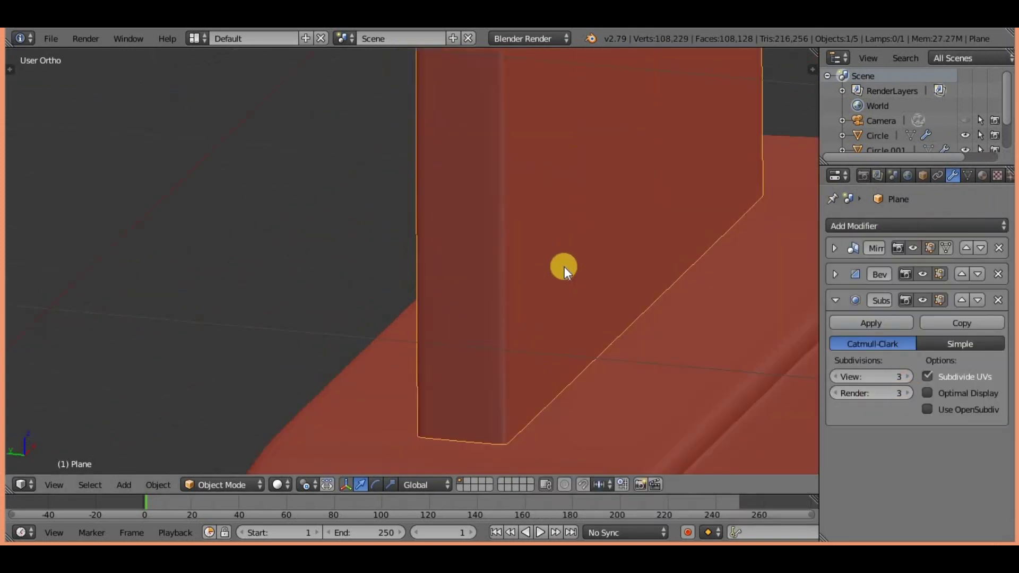
Step: Raise the knife's Subdivision Surface levels to 3
scroll(515, 304, "up", 3)
left_click(907, 393)
key("ctrl+3")
scroll(417, 348, "down", 4)
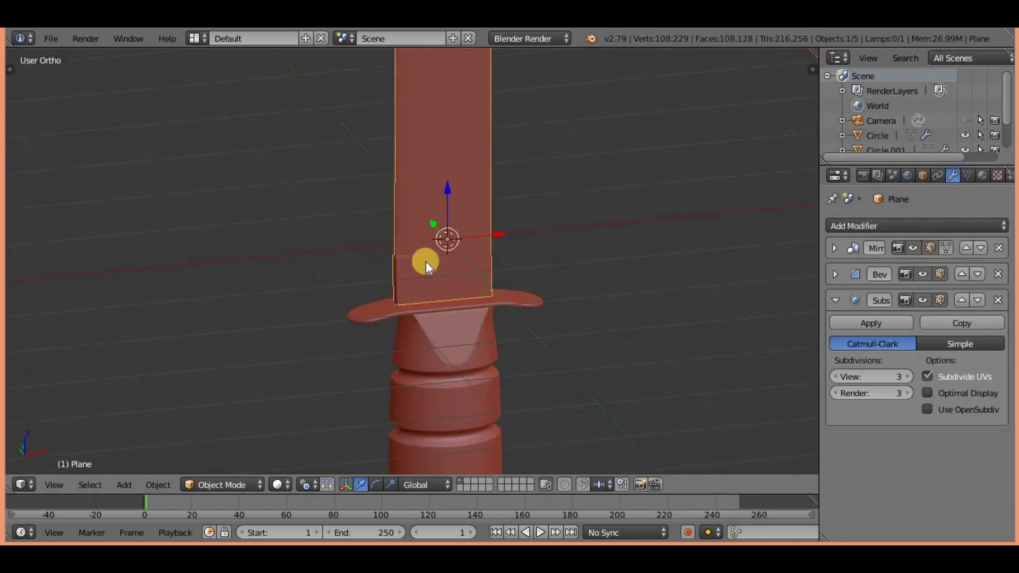
scroll(433, 333, "up", 5)
Step: Slide the guard edge loop closer to tighten the guard corner
key("Tab")
scroll(348, 335, "down", 2)
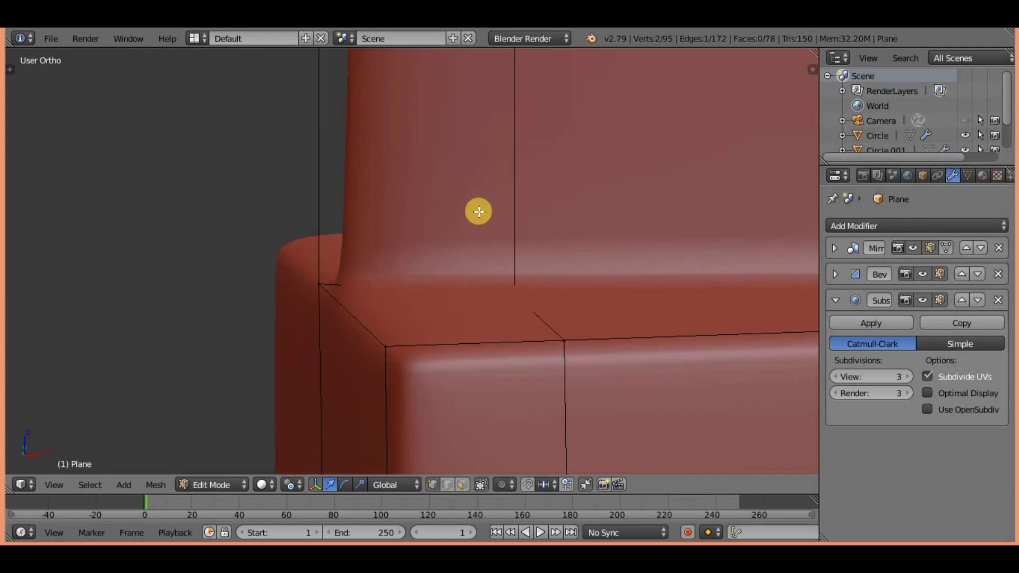
scroll(429, 117, "up", 3)
scroll(478, 312, "up", 5)
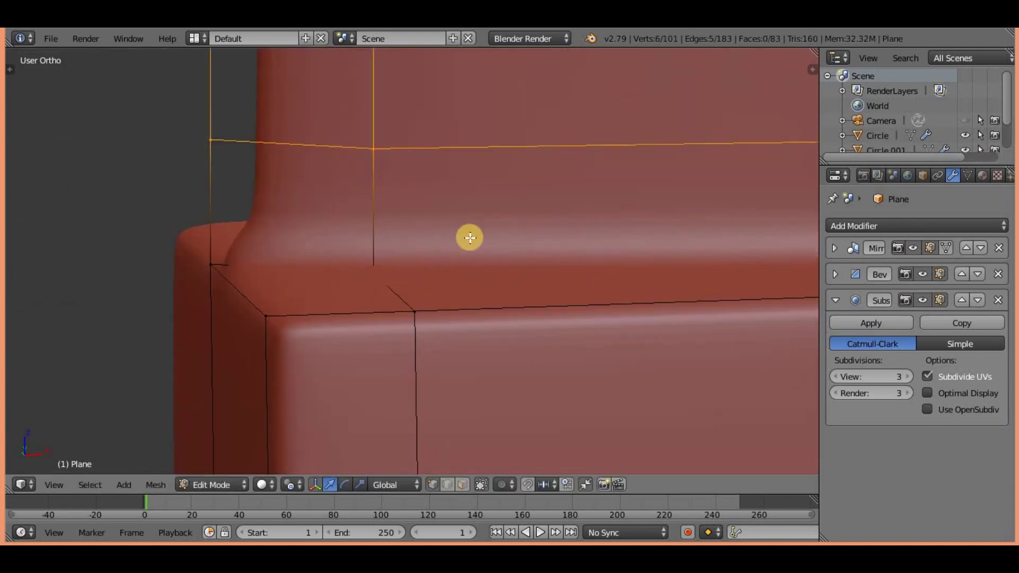
key("g")
key("z")
key("g")
key("g")
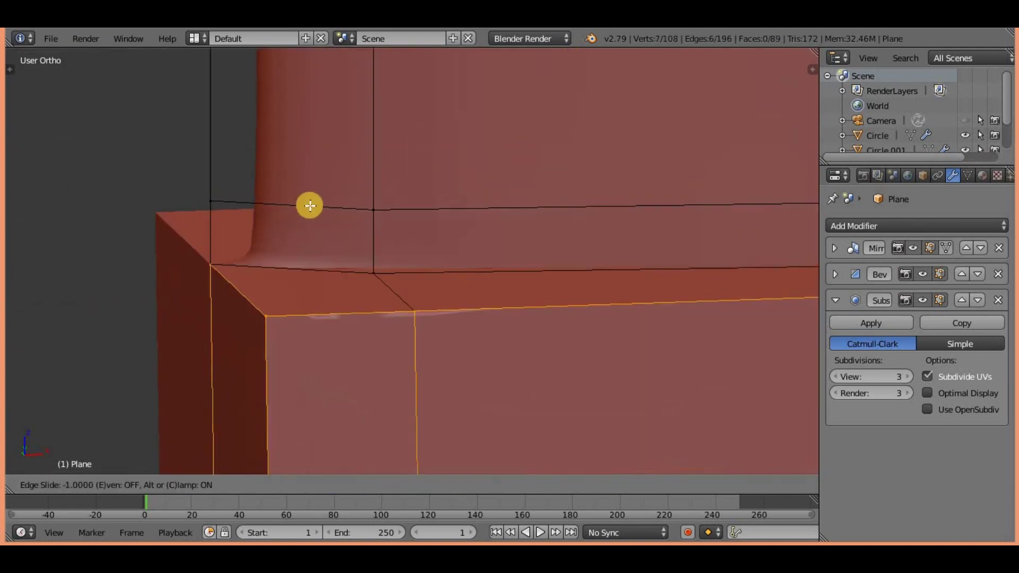
left_click(291, 394)
Step: Orbit to the guard corner and select its corner vertices
key("Tab")
middle_click_drag(458, 380, 508, 412)
scroll(508, 412, "down", 3)
scroll(508, 412, "up", 5)
mouse_move(410, 371)
middle_mouse_down()
mouse_move(596, 416)
mouse_move(528, 396)
middle_mouse_up()
key("Tab")
scroll(528, 396, "up", 5)
right_click(450, 386)
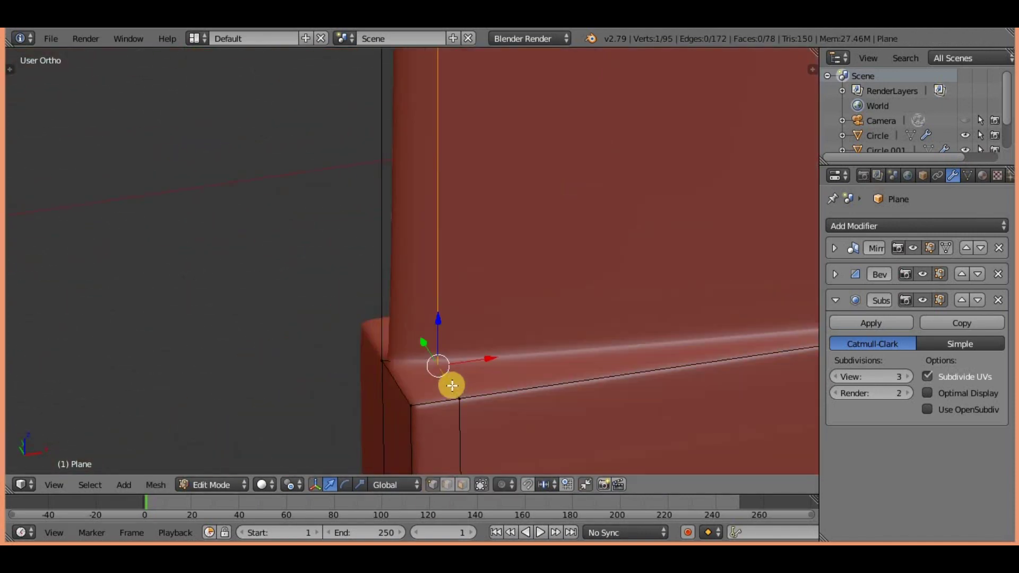
right_click(512, 313, "shift")
middle_click_drag(512, 314, 487, 394)
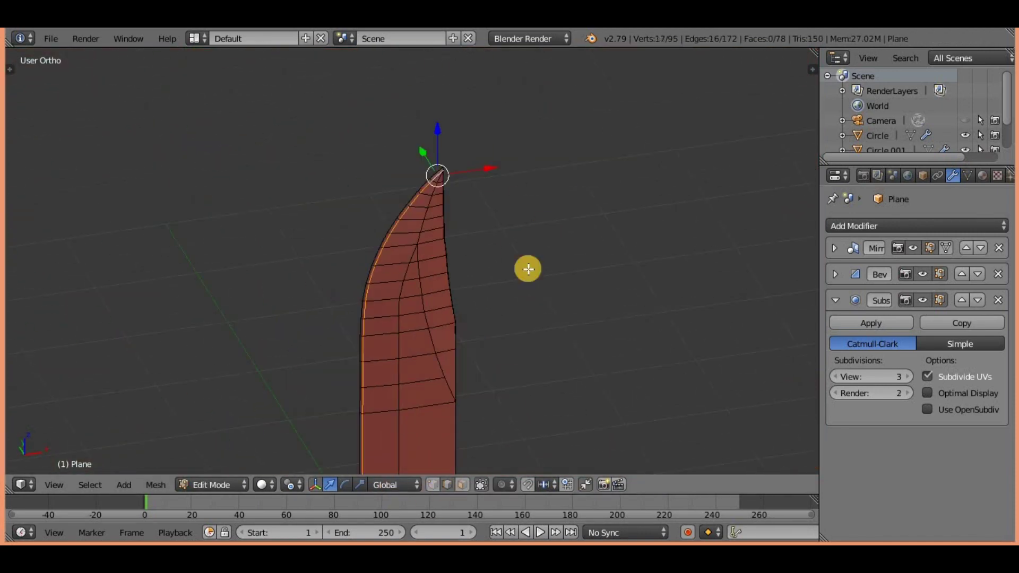
Step: Set the mesh's Auto Smooth angle to 180° in Mesh Data
key("n")
scroll(403, 277, "up", 5)
scroll(503, 278, "up", 2)
left_click(968, 175)
left_click(860, 284)
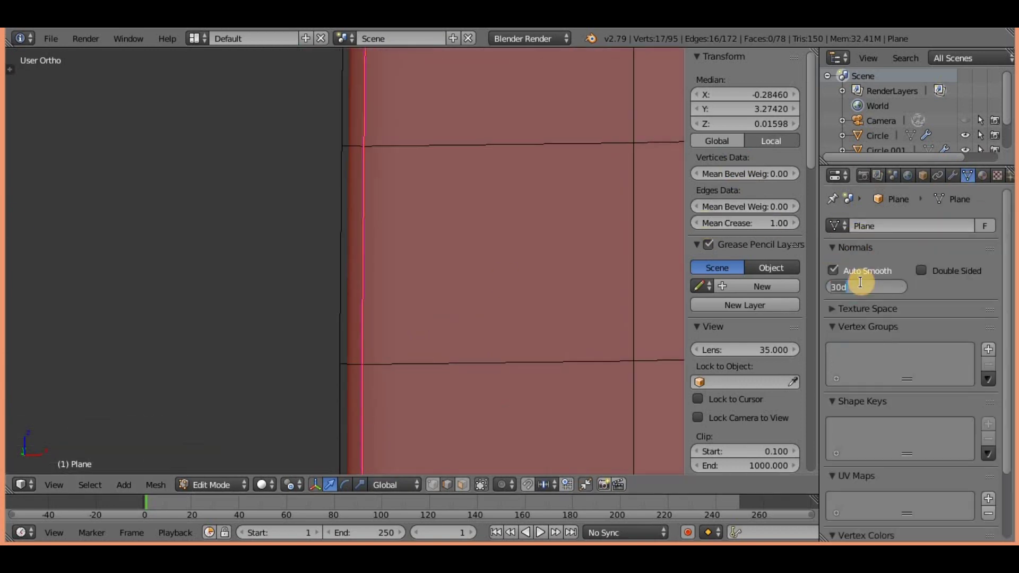
type("180")
key("Return")
Step: Mark the selected blade edges as sharp and check the blade's curve
middle_click_drag(421, 348, 371, 227)
key("ctrl+e")
left_click(371, 303)
key("Tab")
middle_click_drag(407, 350, 393, 218)
key("Tab")
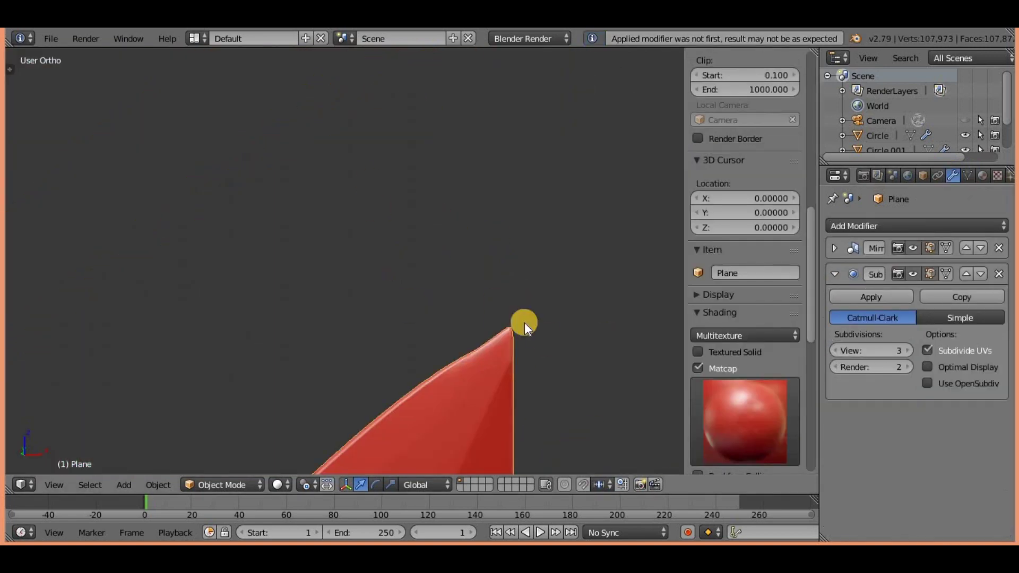
Step: Apply the Bevel modifier to the mesh and nudge the blade tip vertex upward
key("ctrl+r")
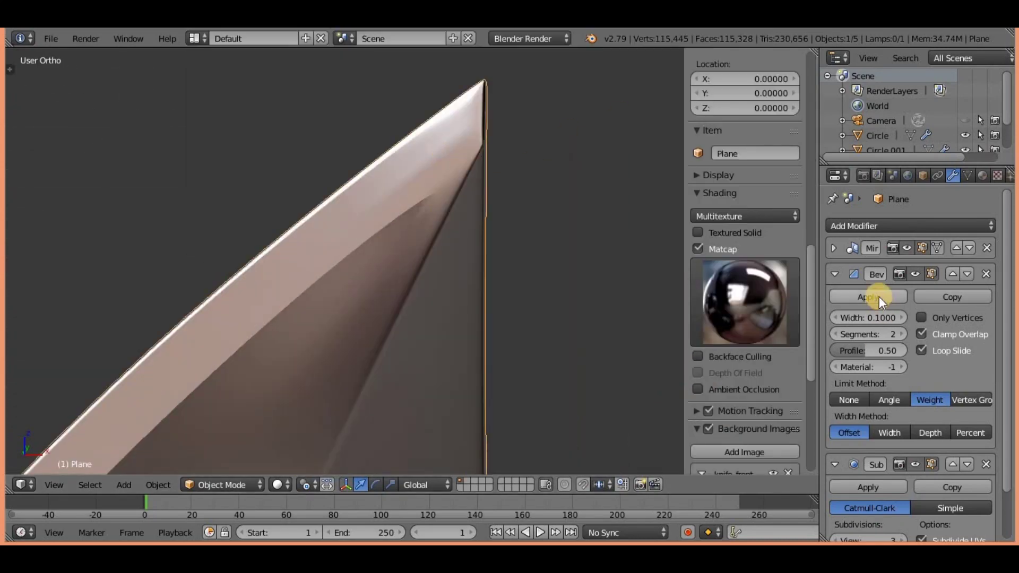
left_click(882, 302)
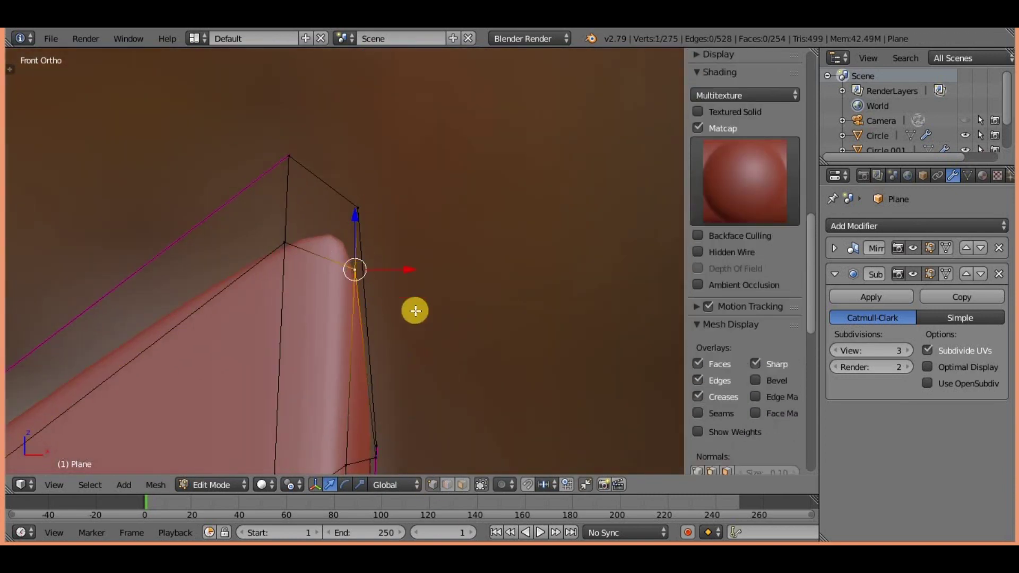
left_click_drag(360, 120, 367, 61)
Step: Select the neighbouring tip vertex and toggle Edit Mode to check the tip shading
right_click(359, 277)
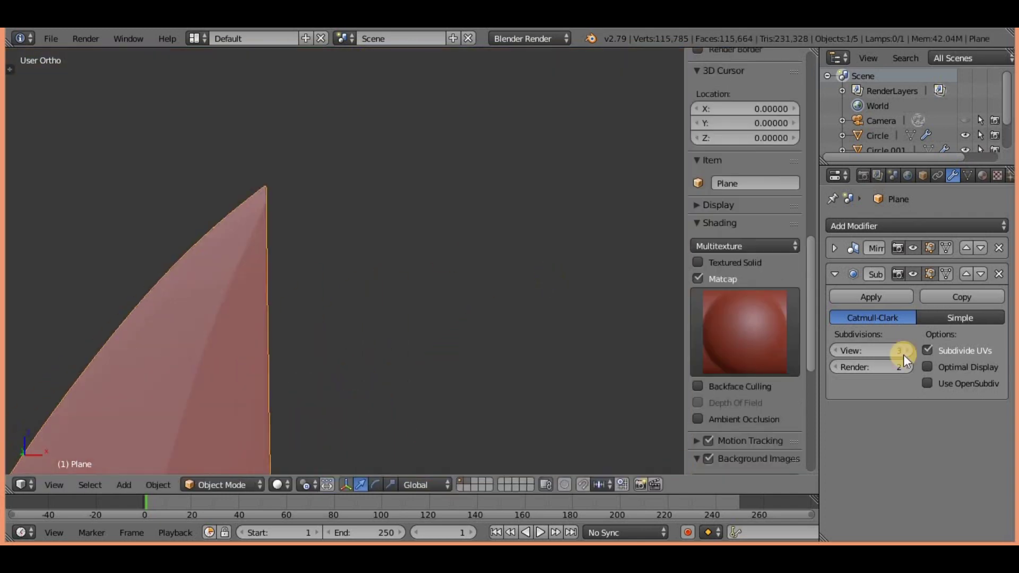
key("Tab")
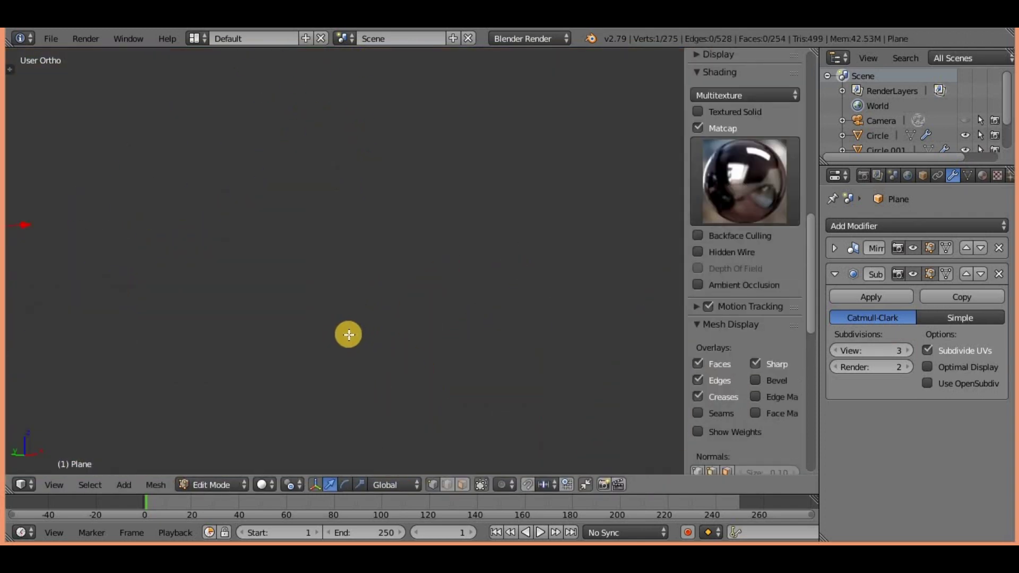
scroll(476, 371, "up", 3)
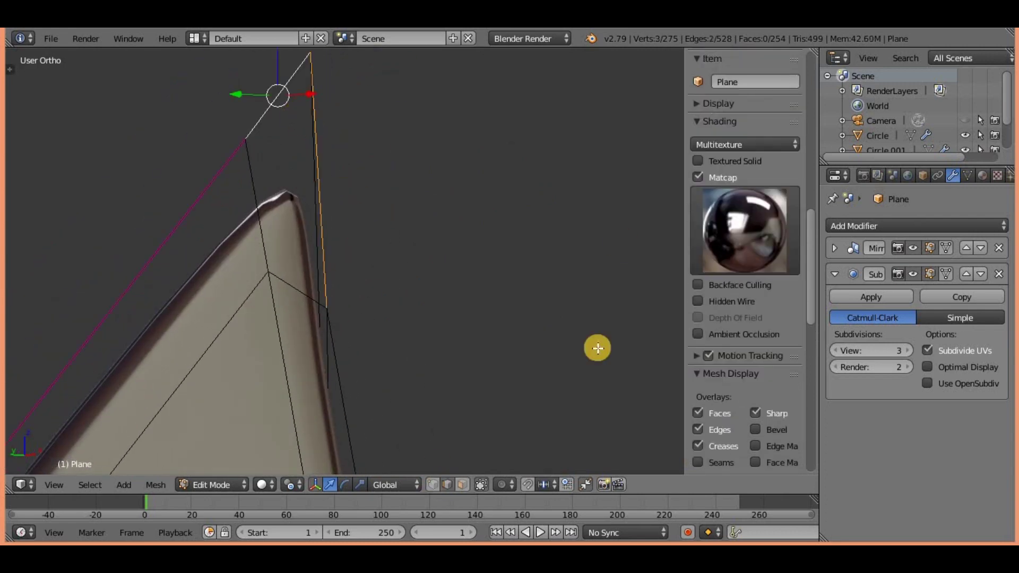
scroll(457, 418, "down", 3)
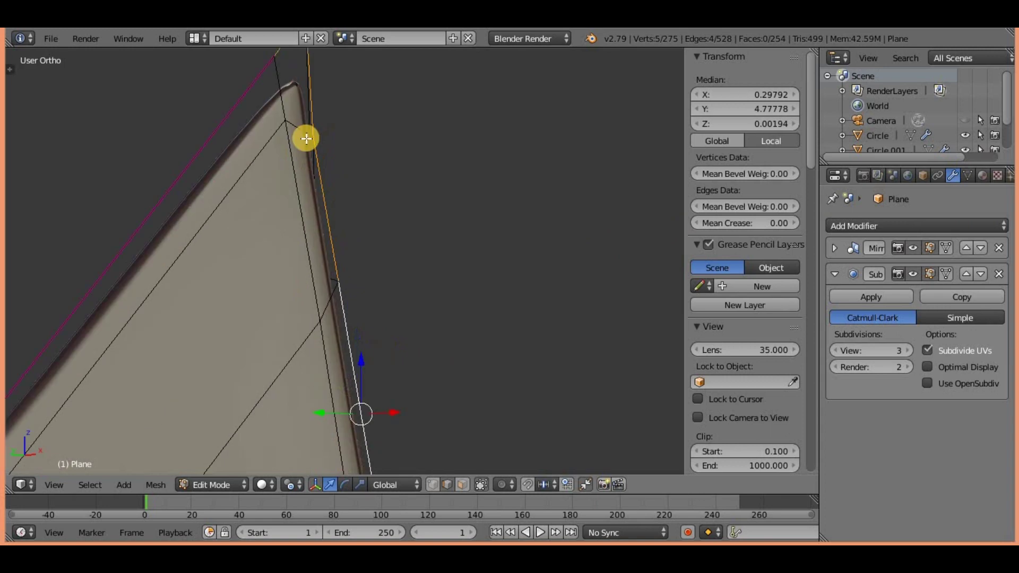
key("Tab")
scroll(348, 355, "up", 3)
key("Tab")
scroll(349, 355, "down", 2)
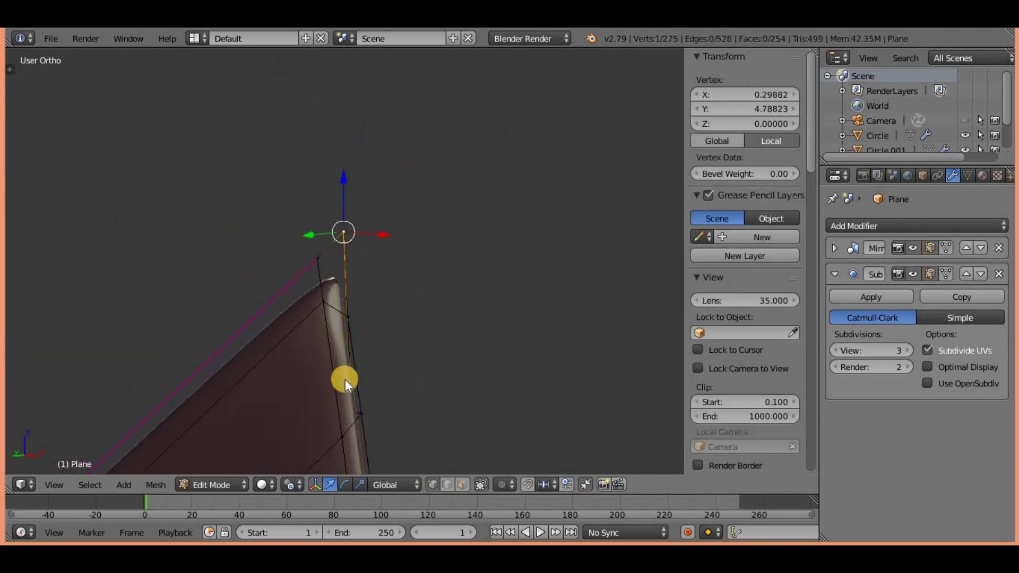
key("Tab")
key("Tab")
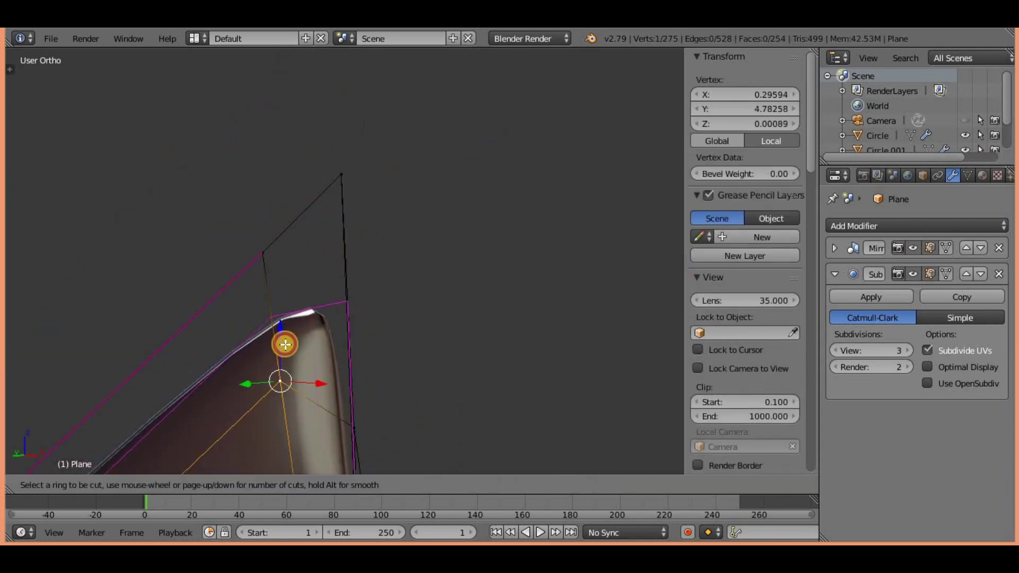
Step: Add a second tip vertex to the selection and return to Object Mode
key("ctrl+r")
right_click(256, 234)
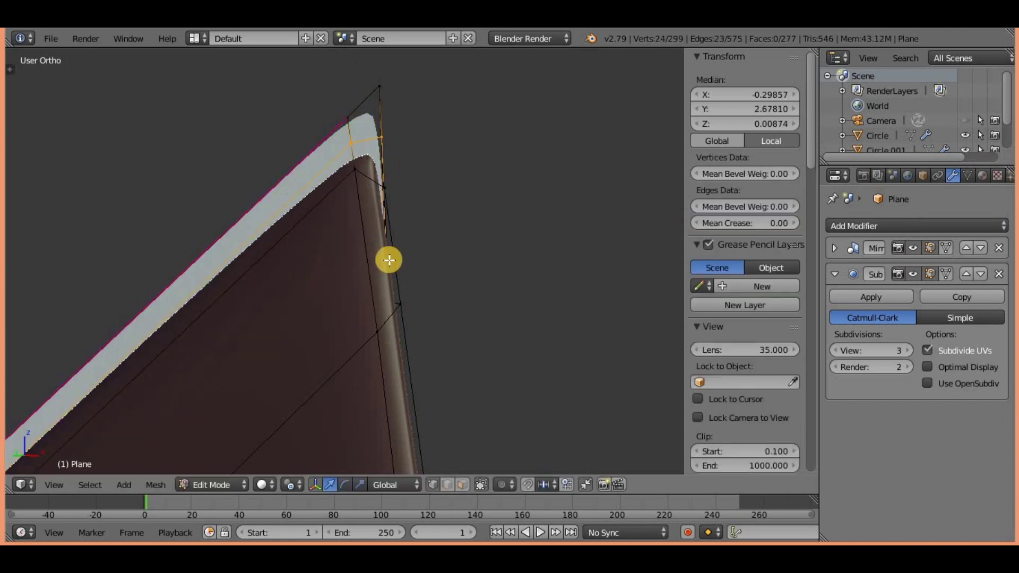
right_click(375, 143, "shift")
key("Tab")
scroll(421, 367, "down", 3)
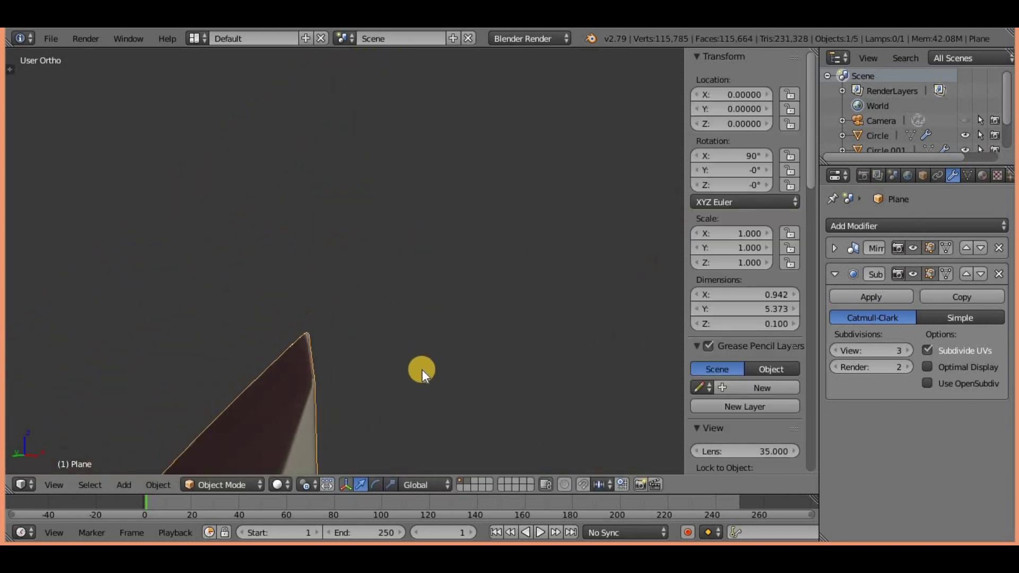
scroll(426, 403, "up", 5)
scroll(422, 356, "down", 3)
Step: Save the knife file and place the 3D cursor on the blade
key("ctrl+s")
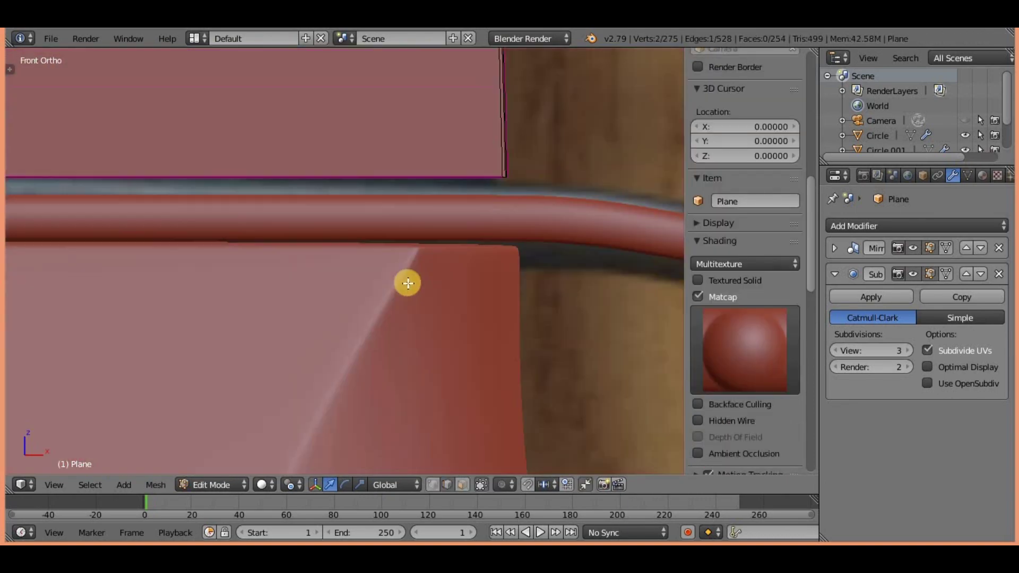
scroll(408, 297, "up", 4)
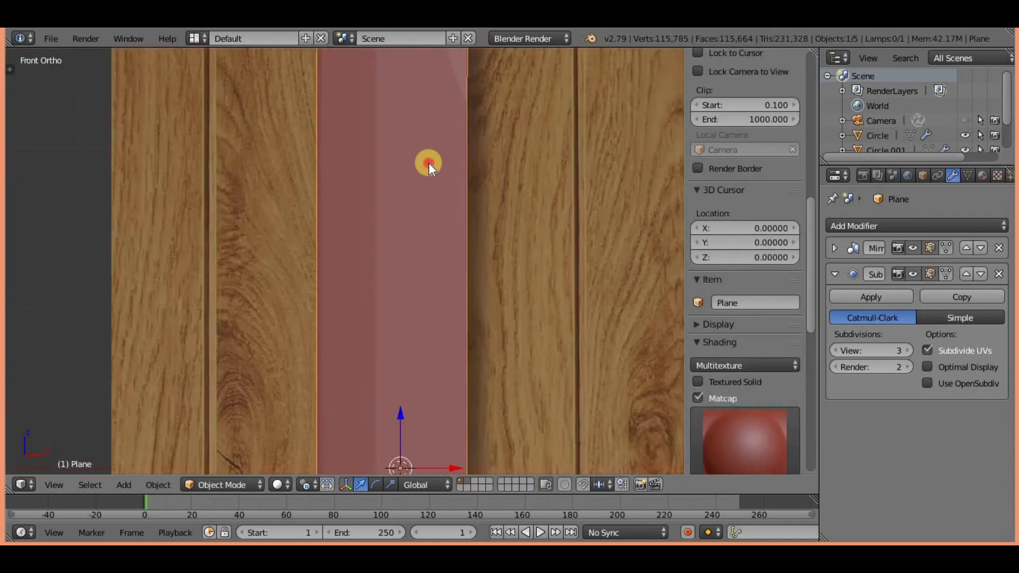
left_click(425, 165)
key("Tab")
Step: Add a circle to the mesh and scale it down at the 3D cursor
left_click(413, 243)
double_click(84, 357)
type("12")
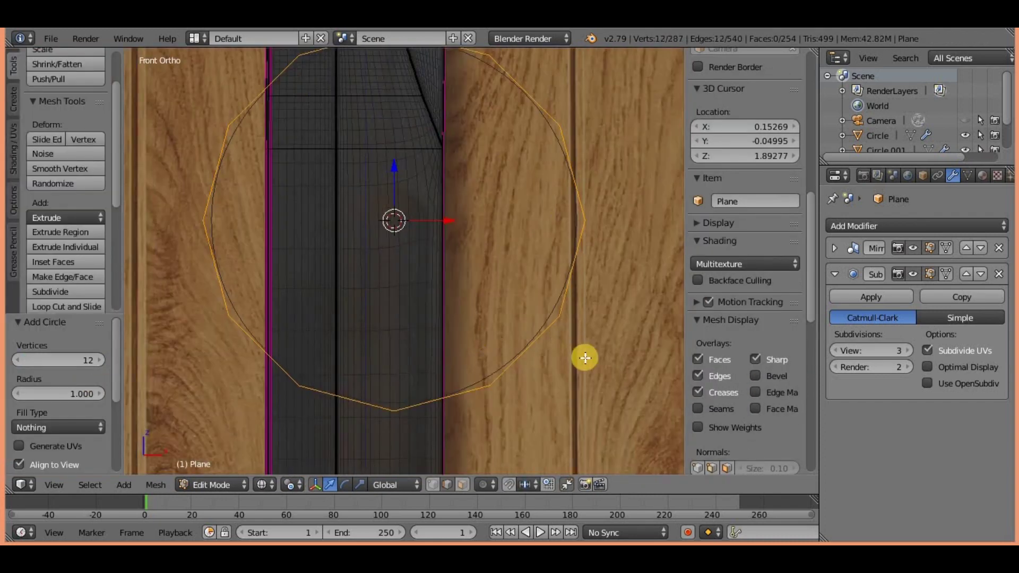
type("s")
left_click(430, 232)
scroll(435, 313, "up", 3)
scroll(441, 303, "down", 3)
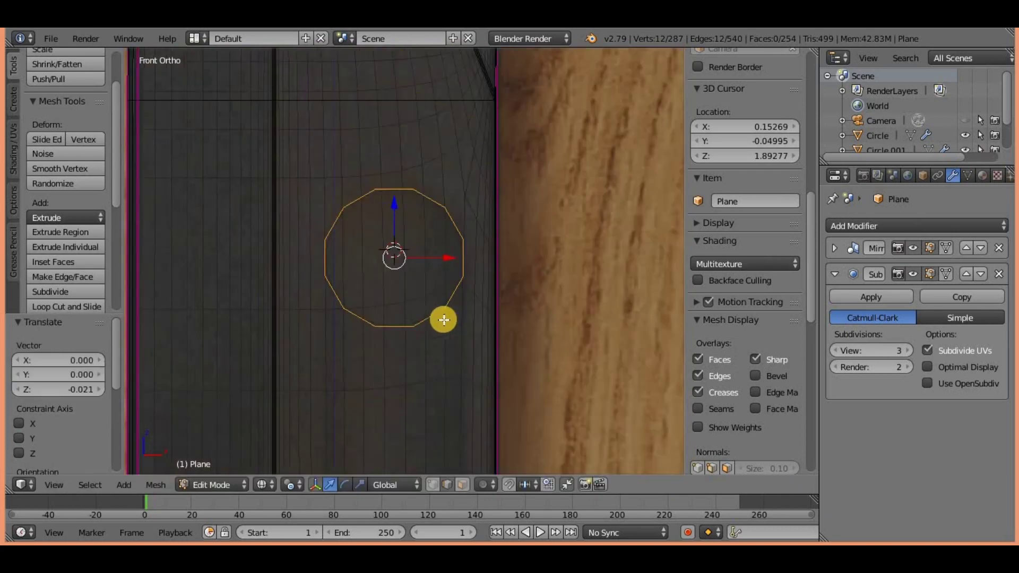
Step: Delete the circle's bottom vertices, leaving an arc
right_click(353, 372)
key("x")
scroll(479, 291, "down", 3)
scroll(479, 291, "up", 1)
Step: Extrude and flip the arc into a U shape and join its ends
key("e")
key("z")
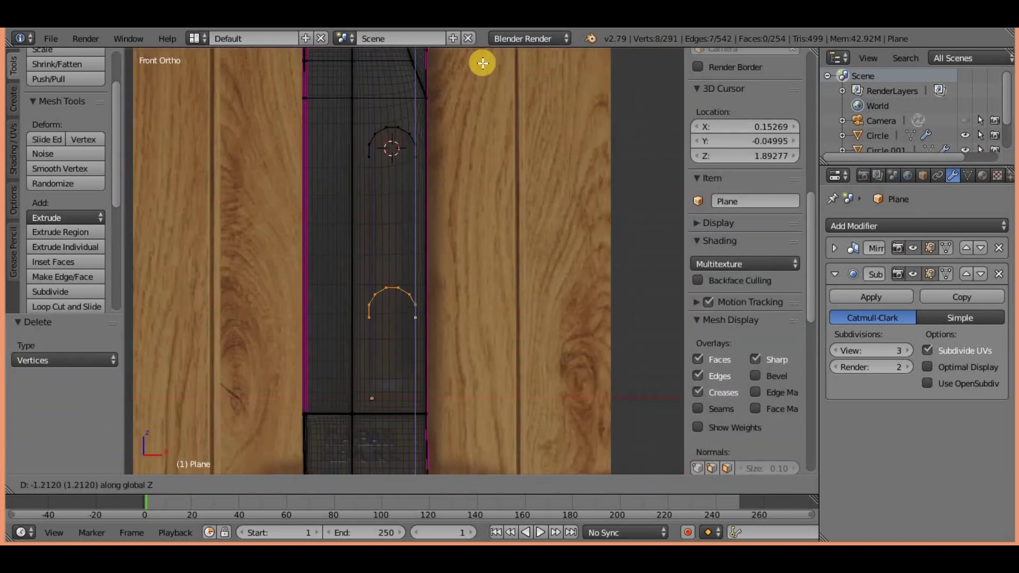
key("z")
scroll(537, 314, "up", 3)
scroll(536, 289, "down", 3)
scroll(423, 318, "up", 3)
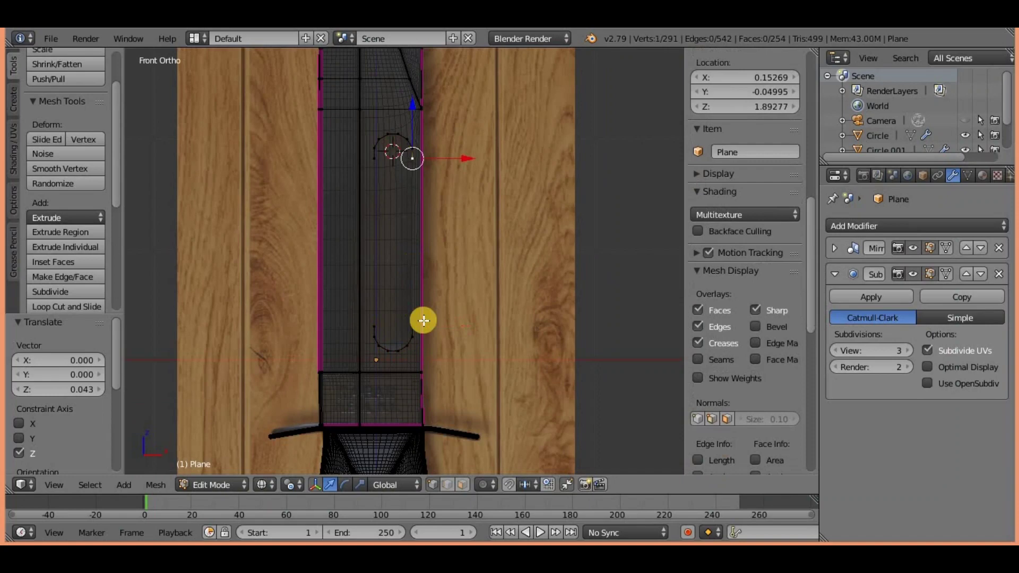
key("f")
key("a")
key("alt+z")
Step: Cut three new edge loops across the blade near the groove
scroll(412, 397, "up", 2)
scroll(389, 220, "up", 2)
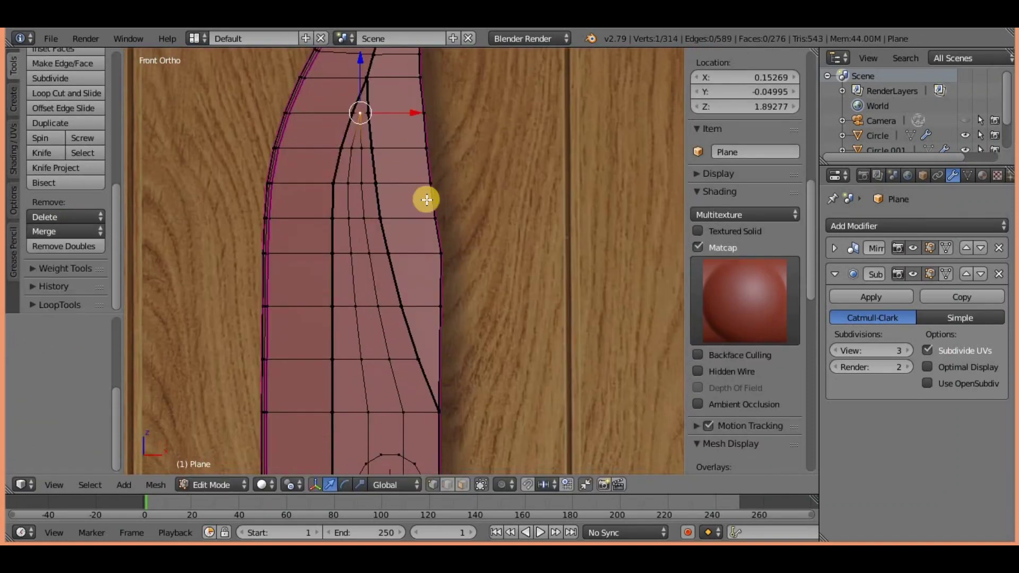
scroll(427, 200, "up", 3)
scroll(323, 387, "down", 2)
key("ctrl+r")
left_click(340, 318)
left_click(360, 142)
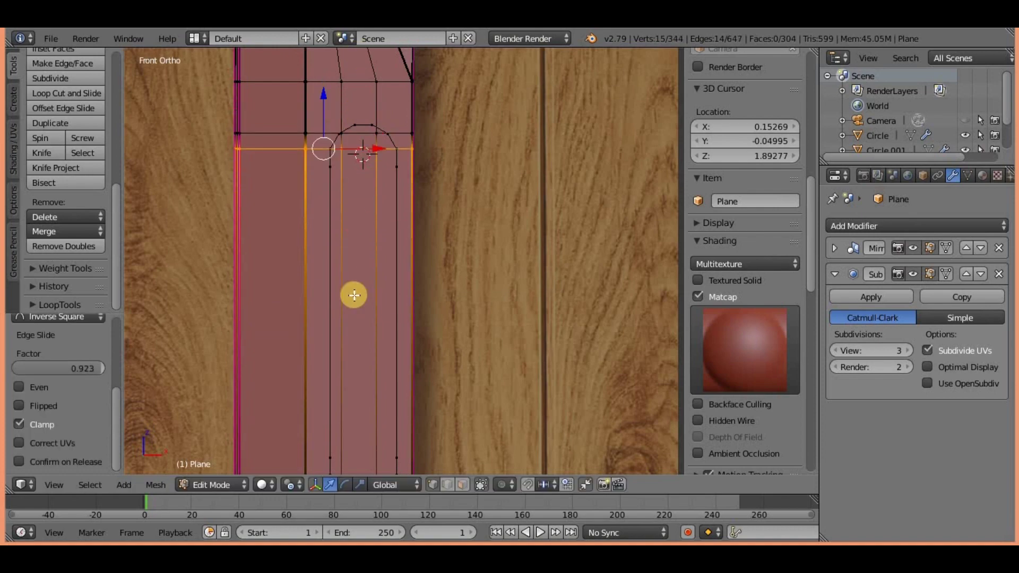
key("ctrl+r")
left_click(355, 222)
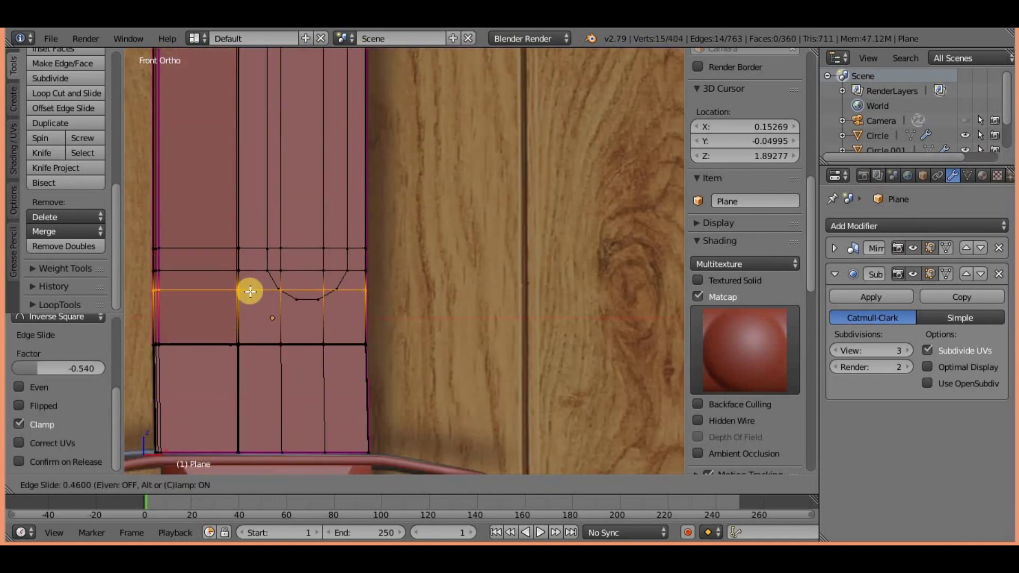
left_click(249, 291)
key("ctrl+r")
left_click(305, 217)
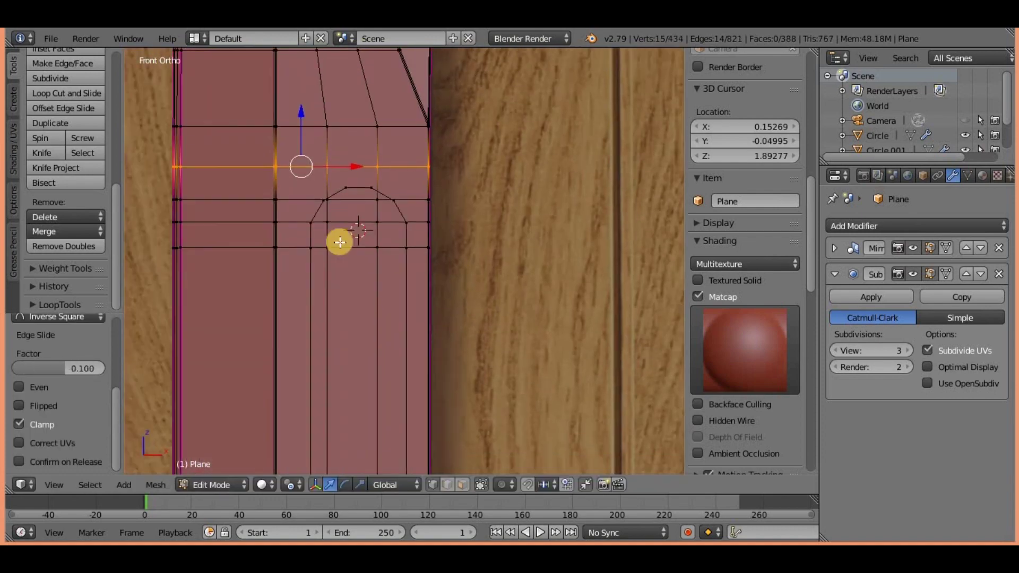
Step: Select the vertical edge loop beside the groove and slide it in front view
right_click(328, 253, "alt")
scroll(307, 273, "down", 2)
middle_click_drag(312, 352, 464, 364)
key("KP_1")
scroll(472, 317, "up", 2)
key("g")
key("g")
right_click(390, 305)
middle_click_drag(389, 304, 412, 330)
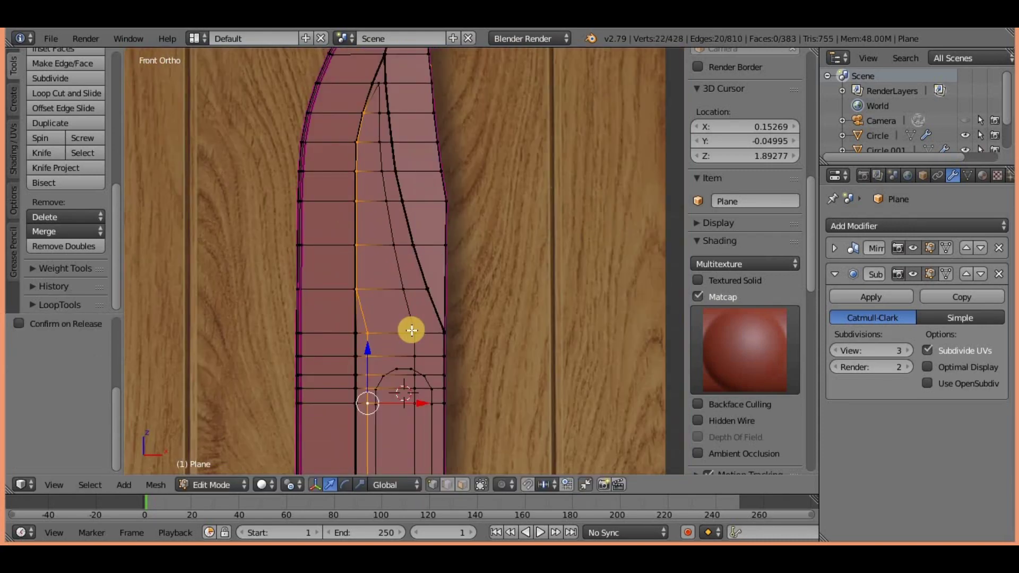
key("KP_1")
key("g")
key("g")
right_click(433, 328)
middle_click_drag(425, 207, 382, 324)
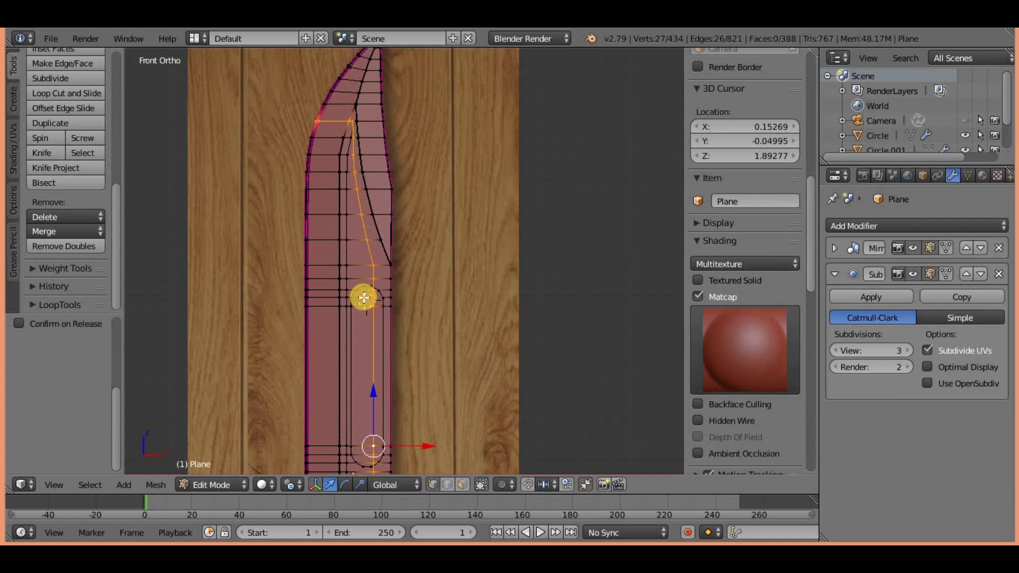
key("KP_1")
key("g")
key("g")
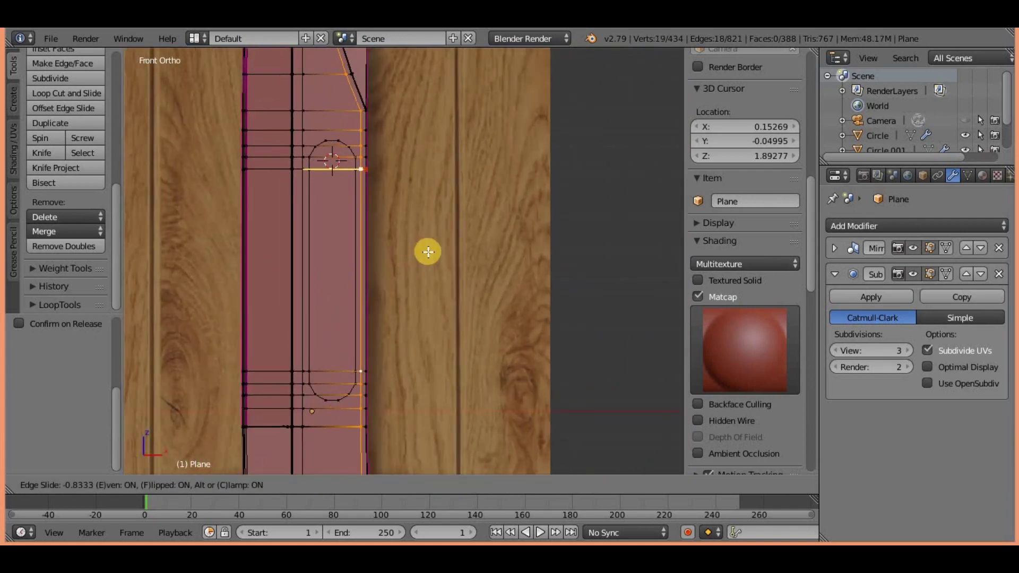
Step: Select the groove outline and fill the opening with a single face
right_click(425, 252)
scroll(424, 318, "up", 3)
scroll(376, 292, "up", 1)
scroll(376, 291, "down", 3)
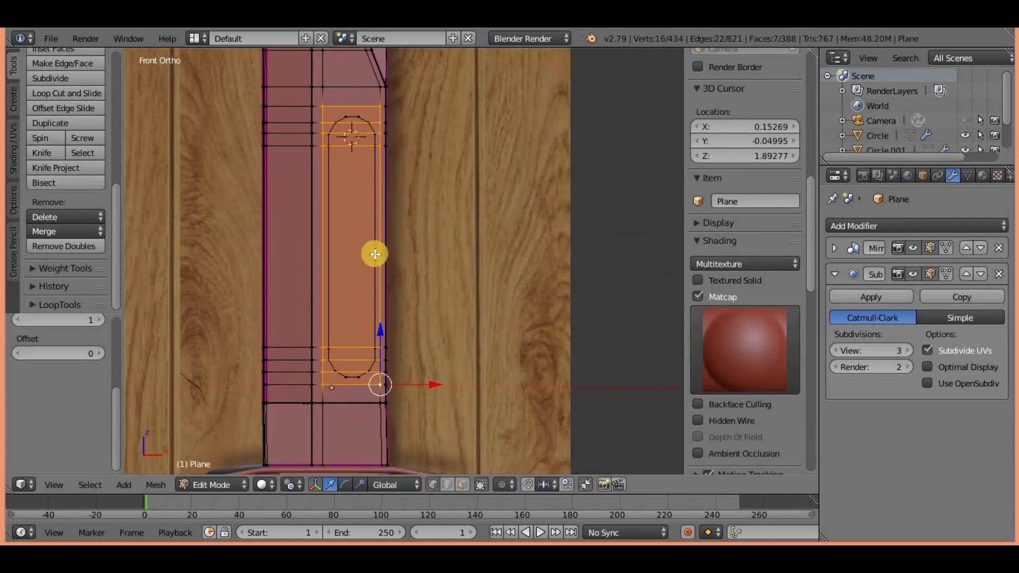
scroll(348, 280, "up", 3)
right_click(398, 195, "shift")
key("f")
scroll(510, 207, "down", 2)
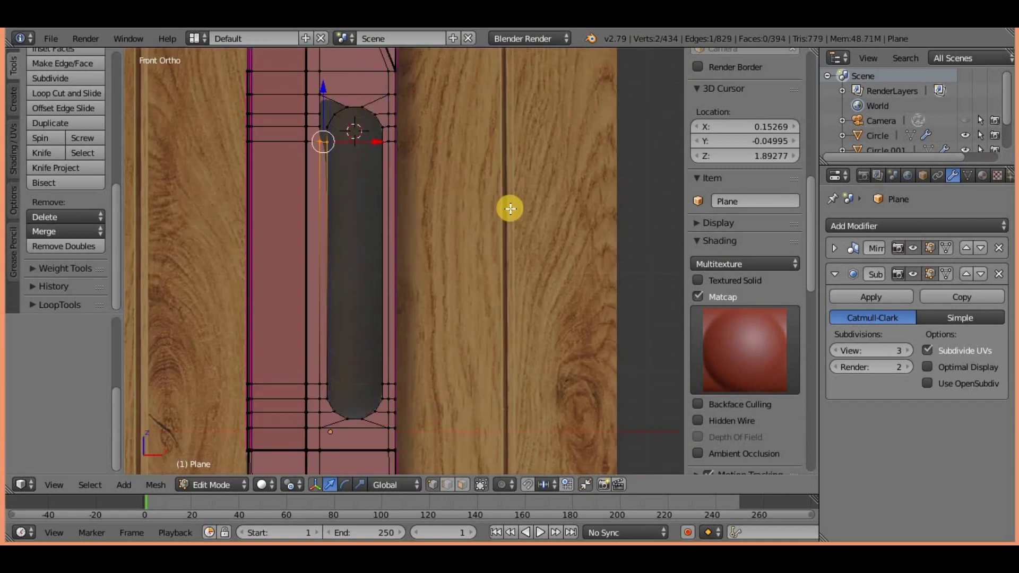
scroll(318, 154, "up", 3)
scroll(450, 223, "down", 3)
key("f")
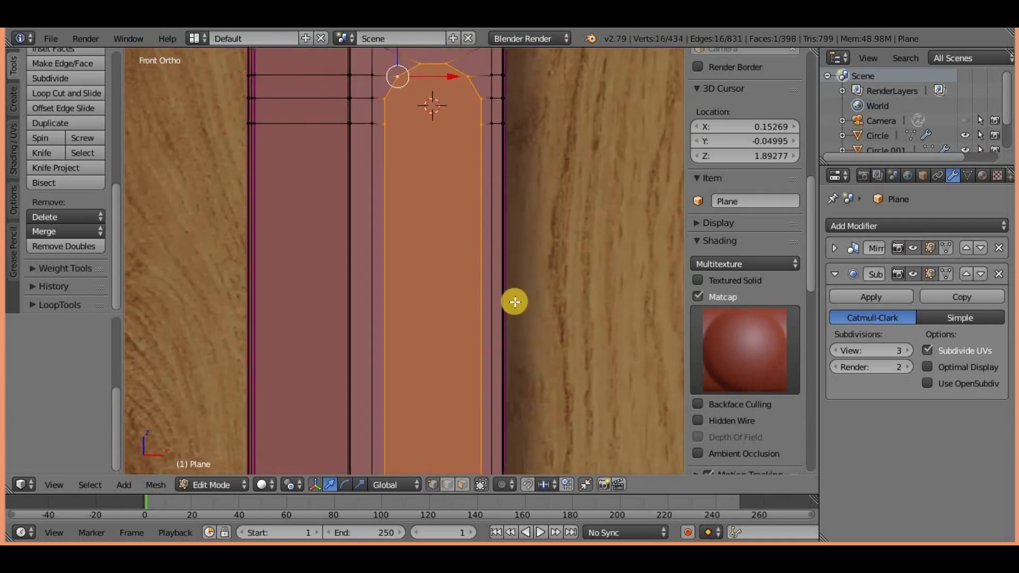
Step: Hide the side panels, extrude the groove face in place, and view the blade from the right
key("t")
key("n")
left_click_drag(509, 493, 509, 511)
scroll(472, 338, "up", 4)
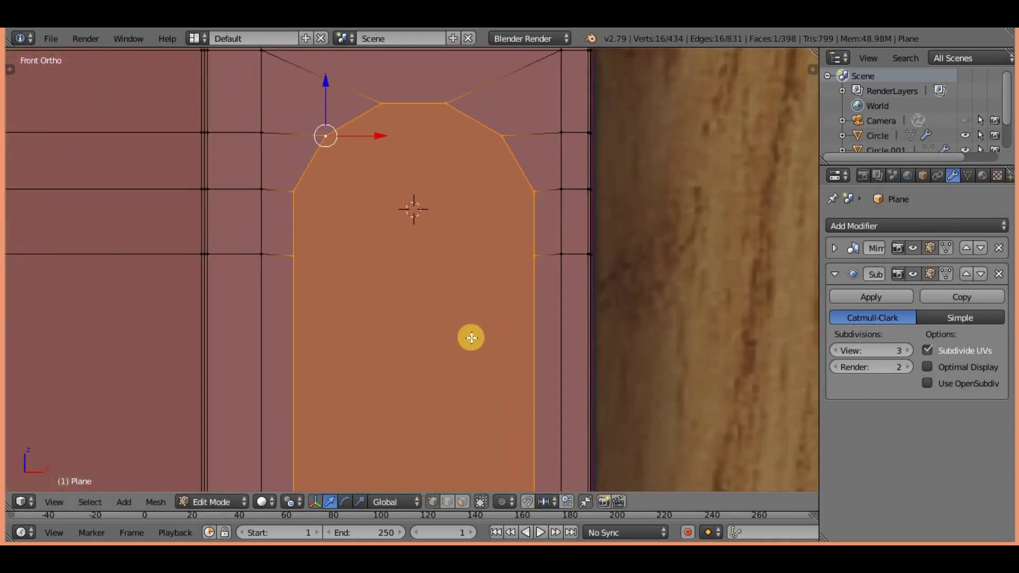
scroll(477, 332, "down", 2)
key("e")
right_click(484, 349)
key("KP_3")
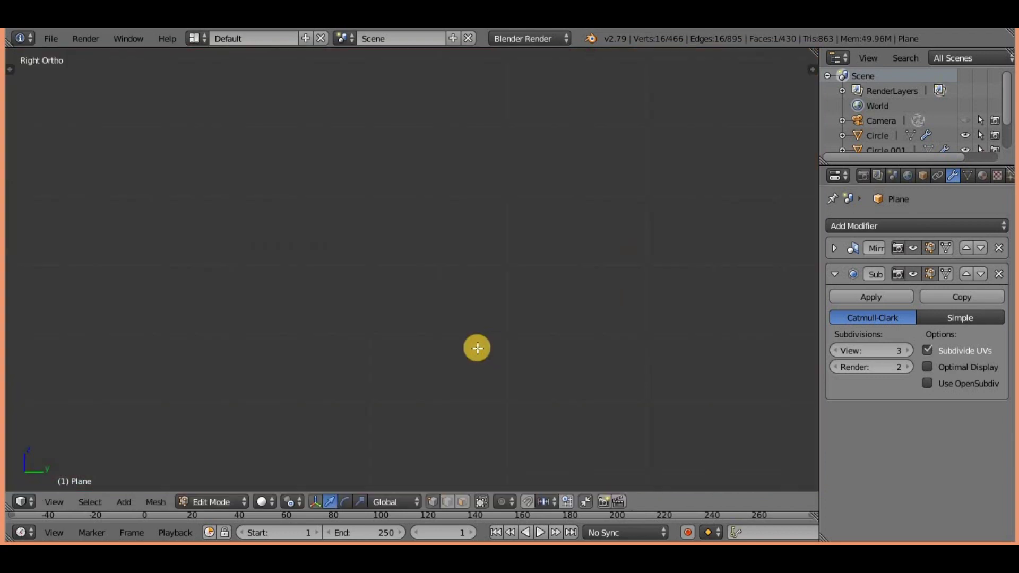
Step: Sink the extruded face into the blade to form the fuller groove, then return to front view
key("g")
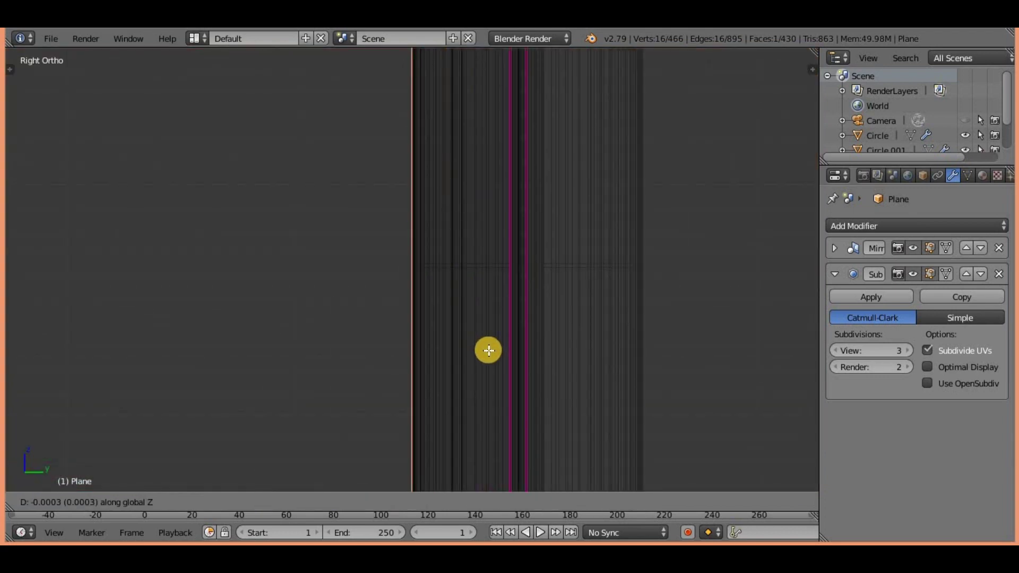
key("g")
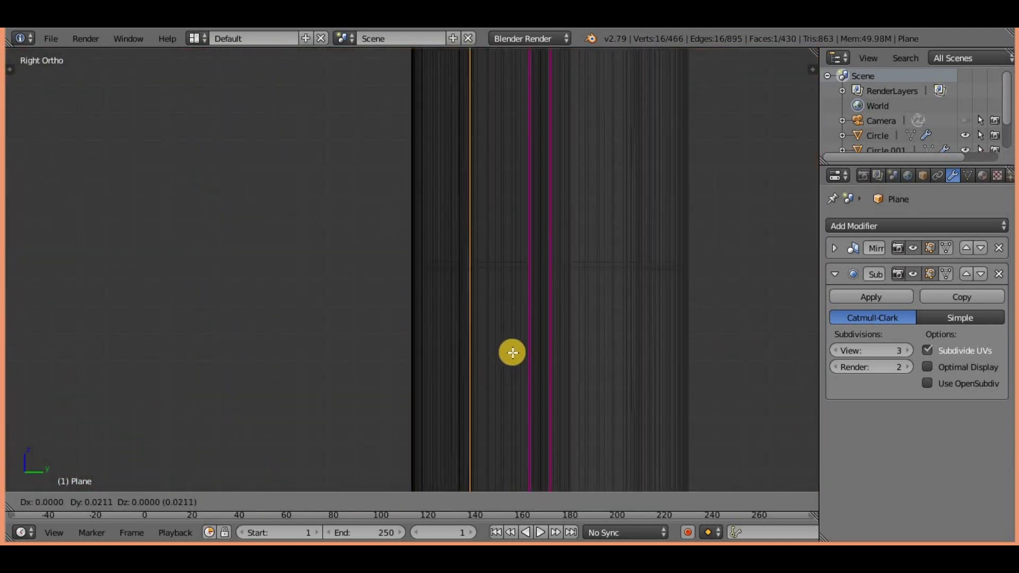
left_click(491, 353)
key("KP_1")
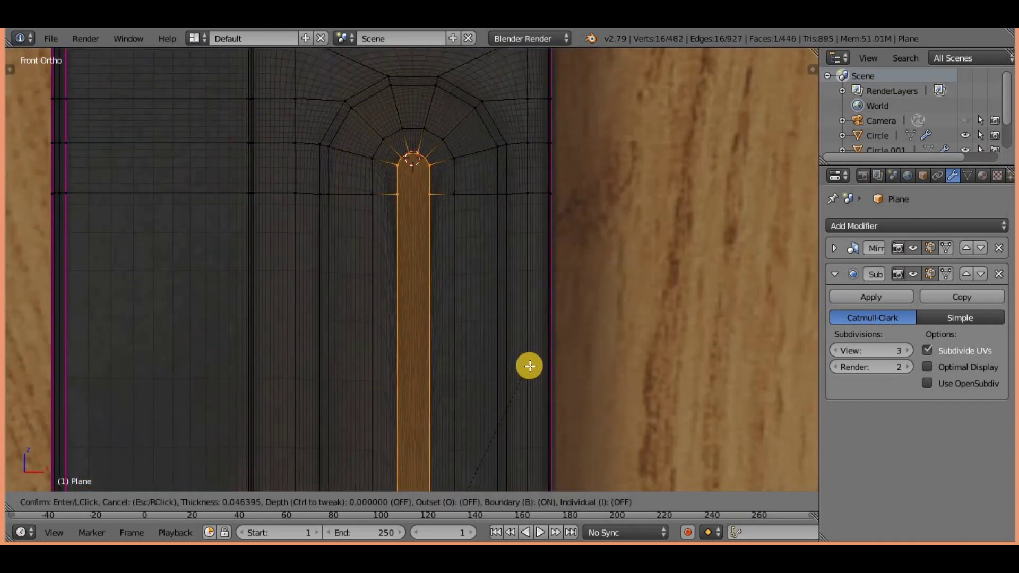
scroll(444, 178, "up", 3)
scroll(510, 290, "down", 3)
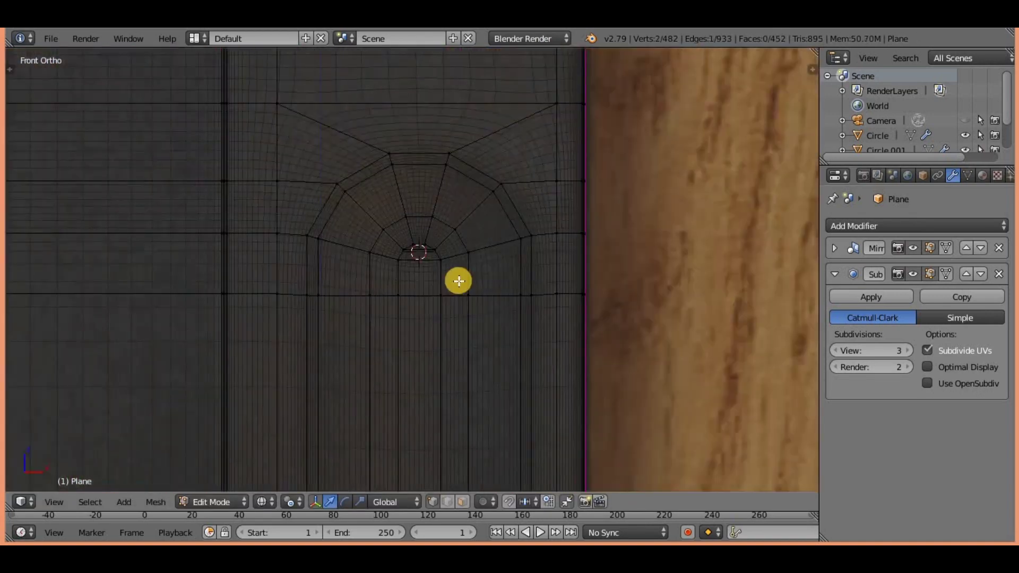
Step: Select the edge loop around the groove's arch and view the blade from the side
key("Tab")
middle_click_drag(458, 281, 515, 348)
scroll(515, 348, "up", 3)
key("Tab")
left_click(433, 173, "alt")
key("KP_3")
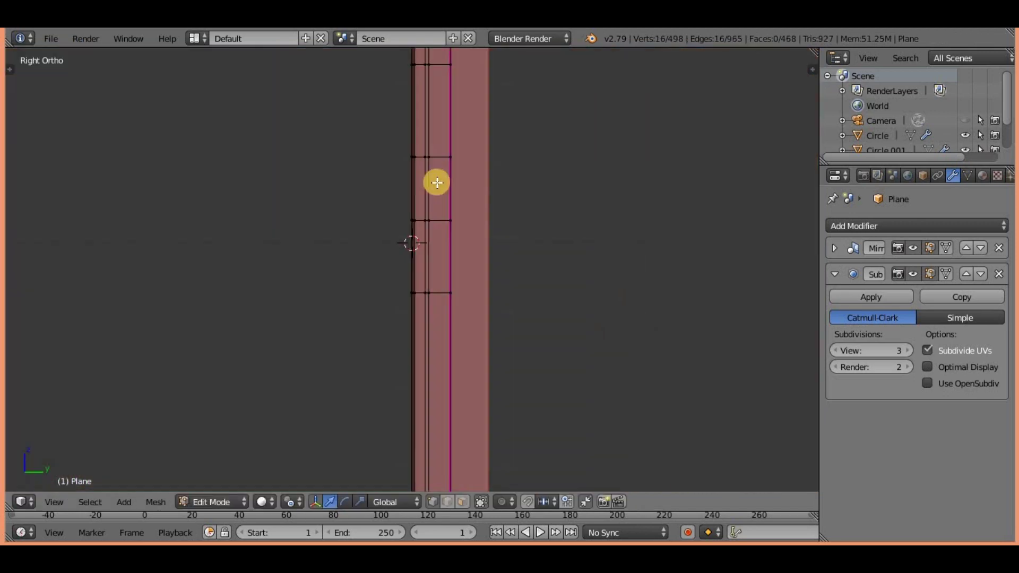
Step: Add loop cuts along the blade, sliding them toward the edge
key("Tab")
mouse_move(461, 310)
middle_mouse_down()
mouse_move(600, 330)
mouse_move(513, 333)
mouse_move(470, 250)
middle_mouse_up()
left_click(474, 284)
left_click(462, 191)
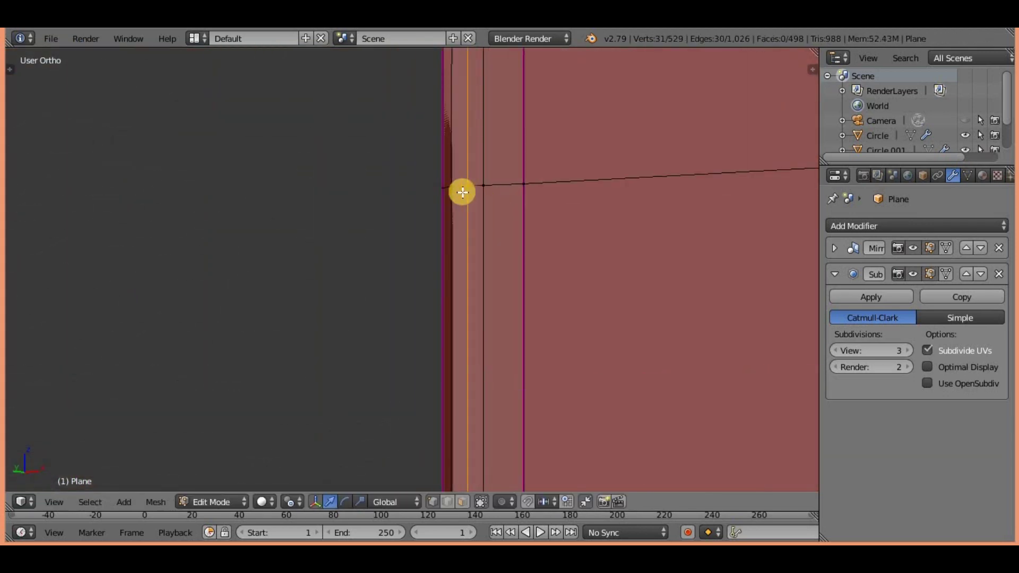
key("n")
key("Tab")
key("Tab")
key("ctrl+r")
left_click(392, 202)
Step: Check the blade shape from an orbited view after the loop cuts
middle_click_drag(489, 233, 401, 317)
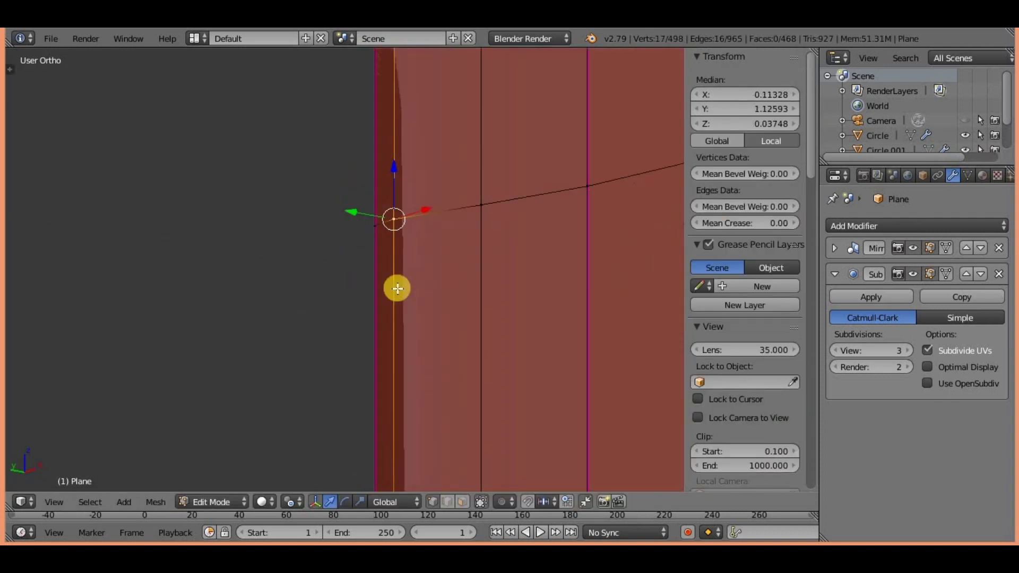
key("Tab")
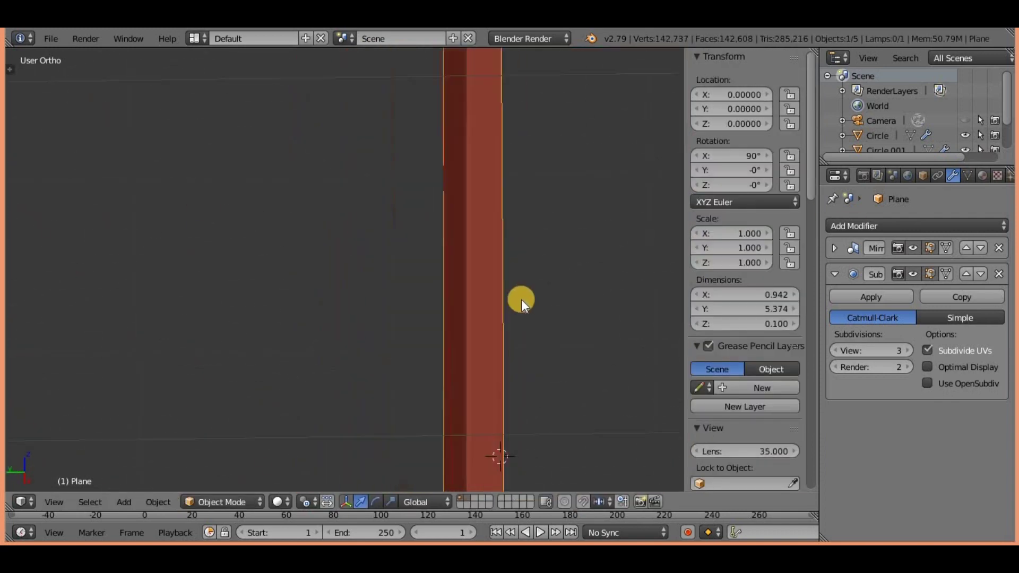
key("Tab")
scroll(538, 325, "down", 5)
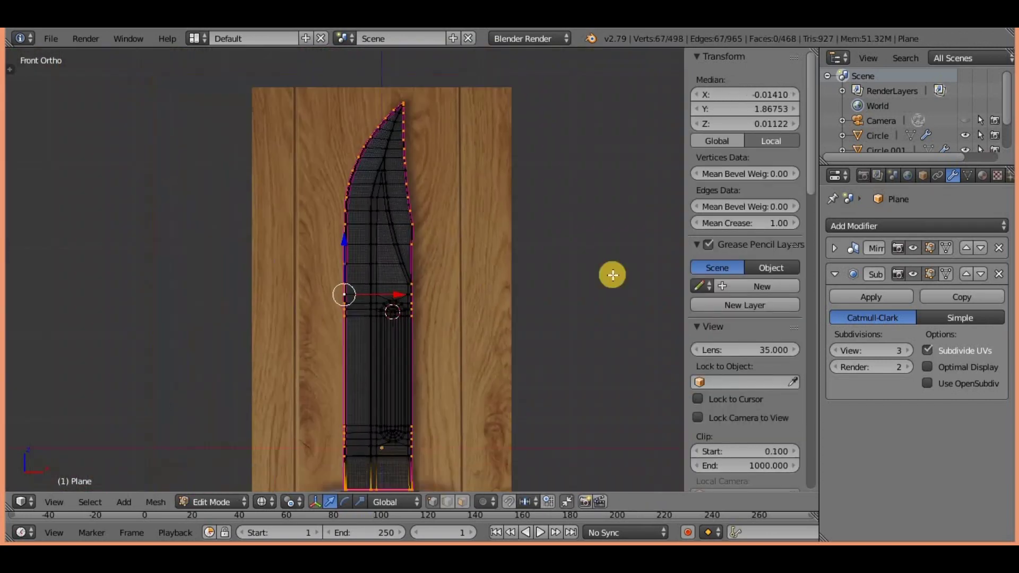
scroll(396, 284, "up", 5)
scroll(389, 383, "down", 3)
key("Tab")
Step: Turn on matcap shading for the knife in the Shading panel
scroll(457, 302, "down", 2)
scroll(458, 302, "down", 4)
scroll(369, 307, "down", 2)
scroll(748, 319, "down", 5)
left_click(699, 221)
scroll(380, 390, "up", 6)
scroll(439, 279, "up", 3)
scroll(342, 298, "up", 3)
Step: Add two more loop cuts close to the blade edge to sharpen it
key("Tab")
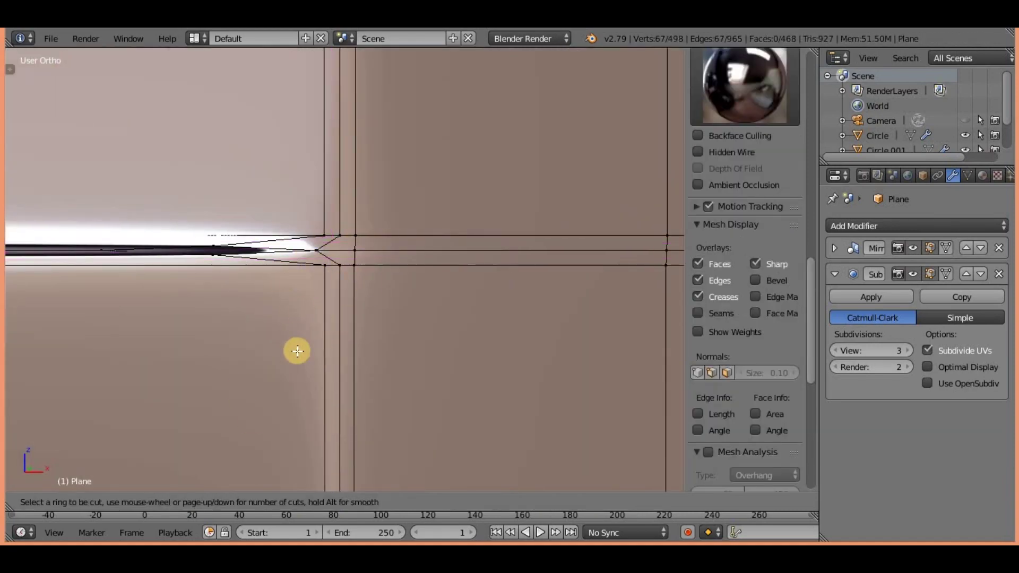
left_click(297, 345)
left_click(341, 314)
key("ctrl+r")
left_click(196, 325)
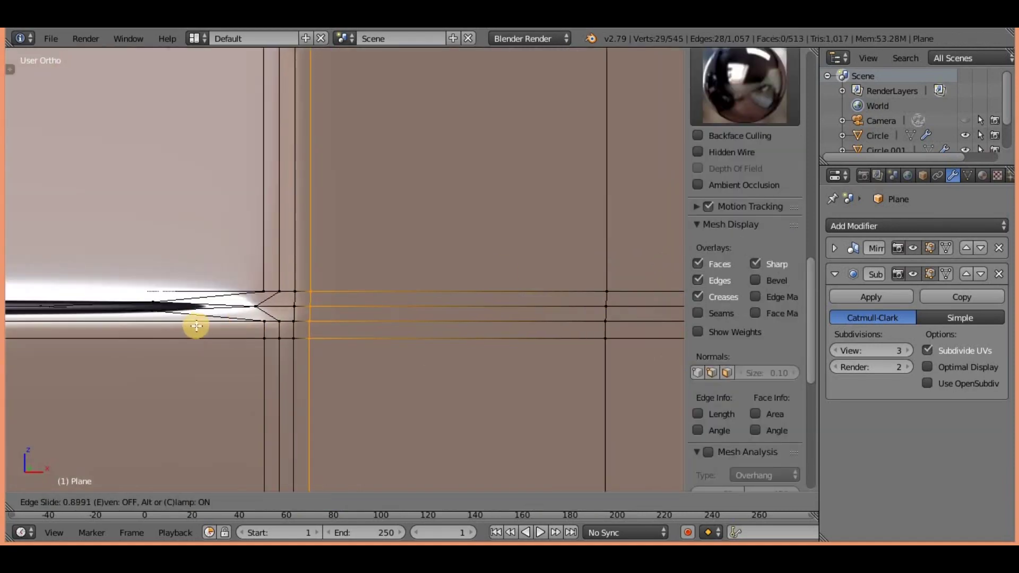
key("Tab")
scroll(325, 360, "down", 3)
scroll(356, 406, "down", 4)
scroll(428, 268, "down", 6)
key("n")
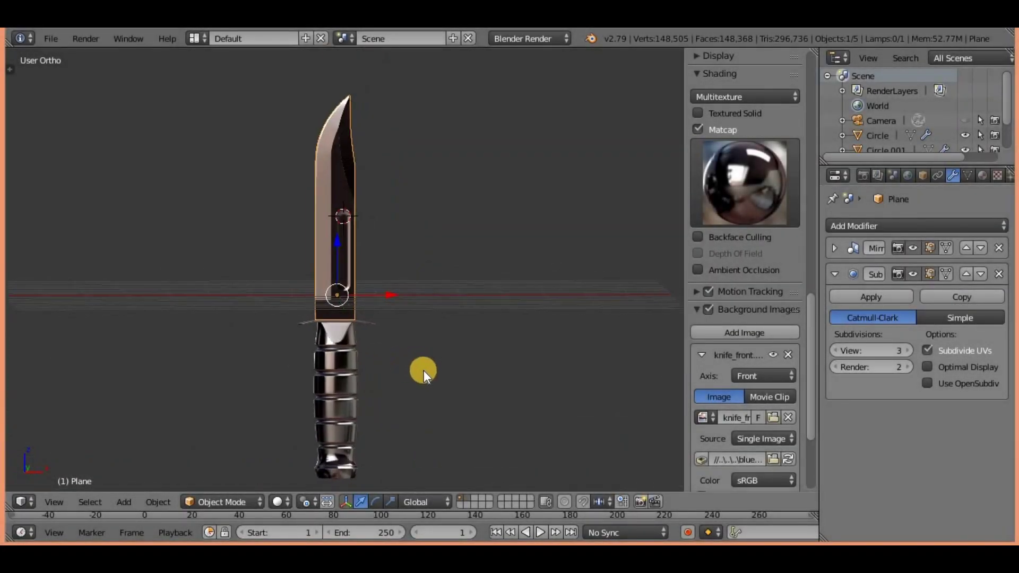
Step: Deselect the knife and select the scene camera in the outliner
key("n")
scroll(425, 371, "down", 3)
mouse_move(311, 365)
middle_mouse_down()
mouse_move(294, 358)
mouse_move(391, 383)
mouse_move(316, 392)
middle_mouse_up()
key("a")
scroll(428, 400, "up", 5)
scroll(548, 378, "up", 3)
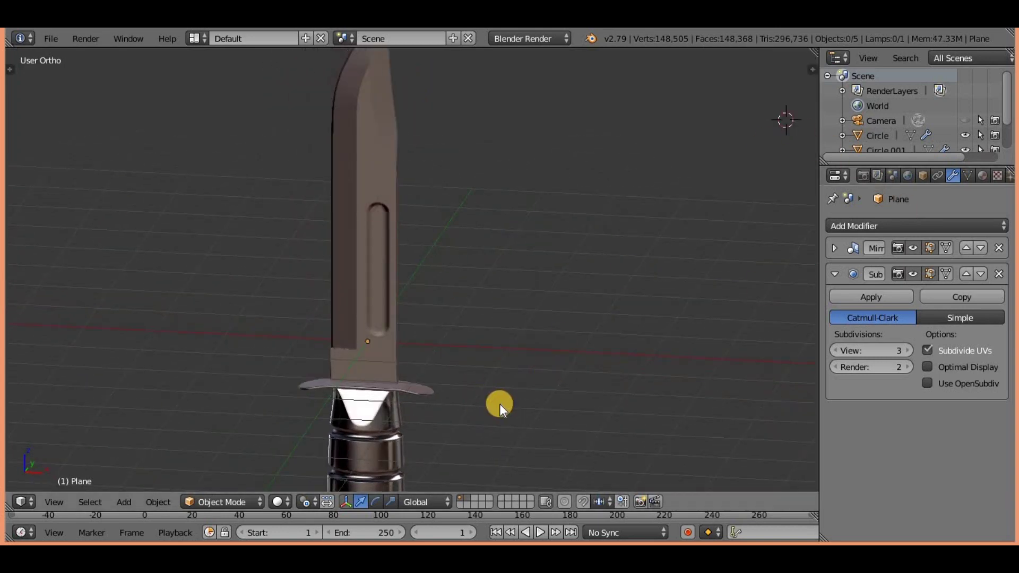
scroll(521, 396, "down", 3)
left_click(878, 119)
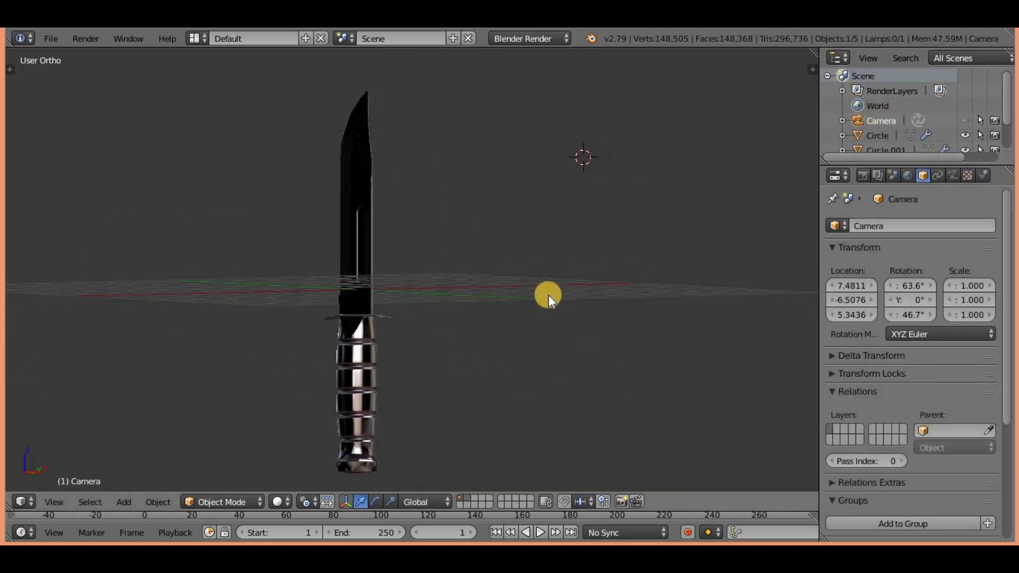
Step: Orbit around the knife to inspect it from below and side-on
mouse_move(333, 307)
middle_mouse_down()
mouse_move(446, 308)
mouse_move(445, 117)
mouse_move(456, 398)
mouse_move(489, 382)
mouse_move(505, 398)
mouse_move(431, 295)
mouse_move(450, 430)
mouse_move(451, 394)
mouse_move(640, 401)
mouse_move(552, 374)
mouse_move(437, 384)
middle_mouse_up()
scroll(437, 384, "up", 4)
scroll(381, 247, "down", 8)
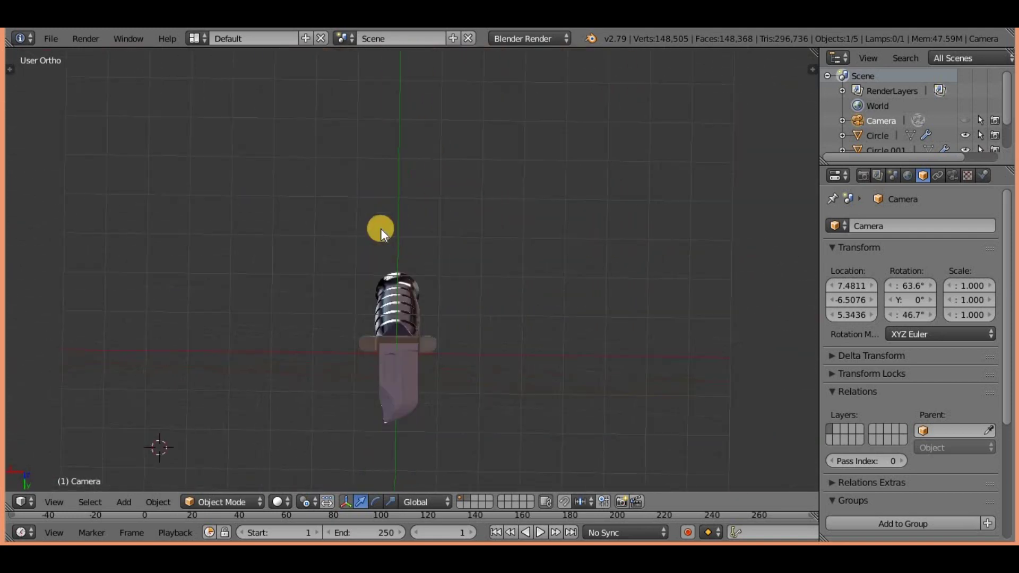
mouse_move(430, 384)
middle_mouse_down()
mouse_move(370, 399)
mouse_move(380, 402)
mouse_move(355, 368)
middle_mouse_up()
scroll(355, 371, "up", 3)
mouse_move(375, 298)
middle_mouse_down()
mouse_move(353, 333)
mouse_move(357, 361)
middle_mouse_up()
scroll(352, 332, "down", 2)
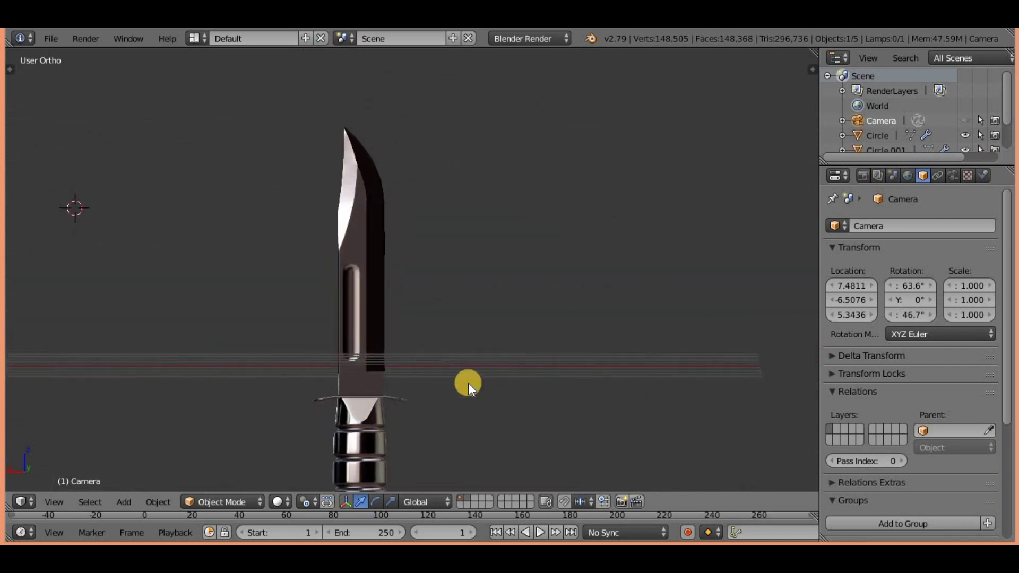
Step: Preview the knife with the gold matcap, then switch to the blue one
key("n")
left_click(745, 83)
left_click(760, 234)
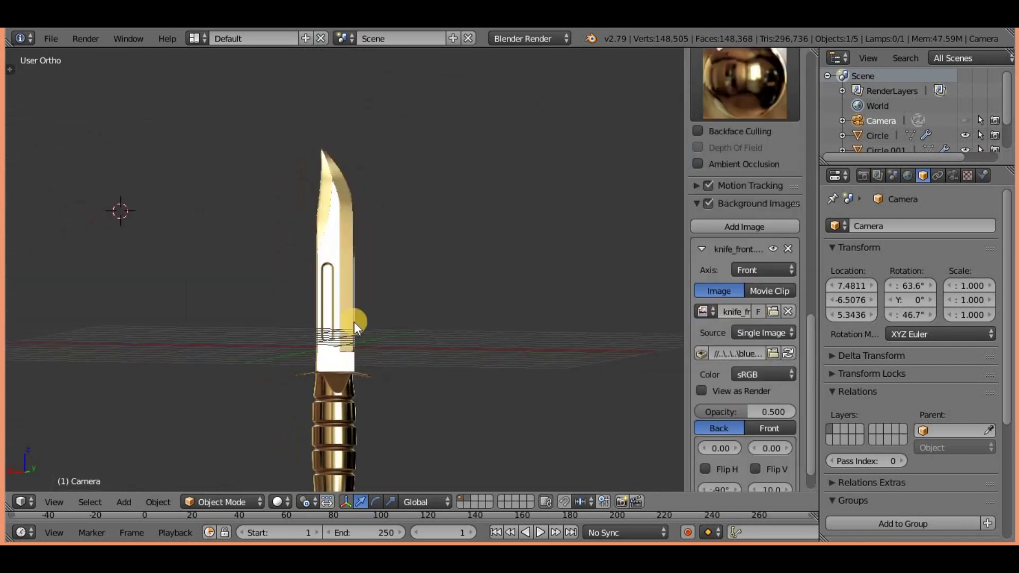
left_click(704, 106)
left_click(339, 326)
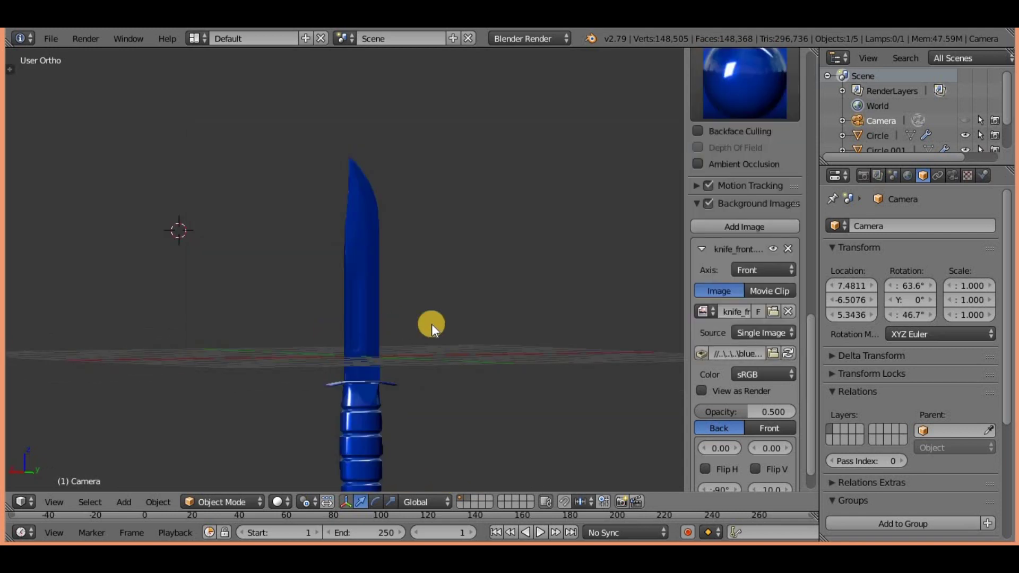
Step: Orbit toward the guard to inspect the blue-shaded knife
middle_click_drag(593, 322, 600, 320)
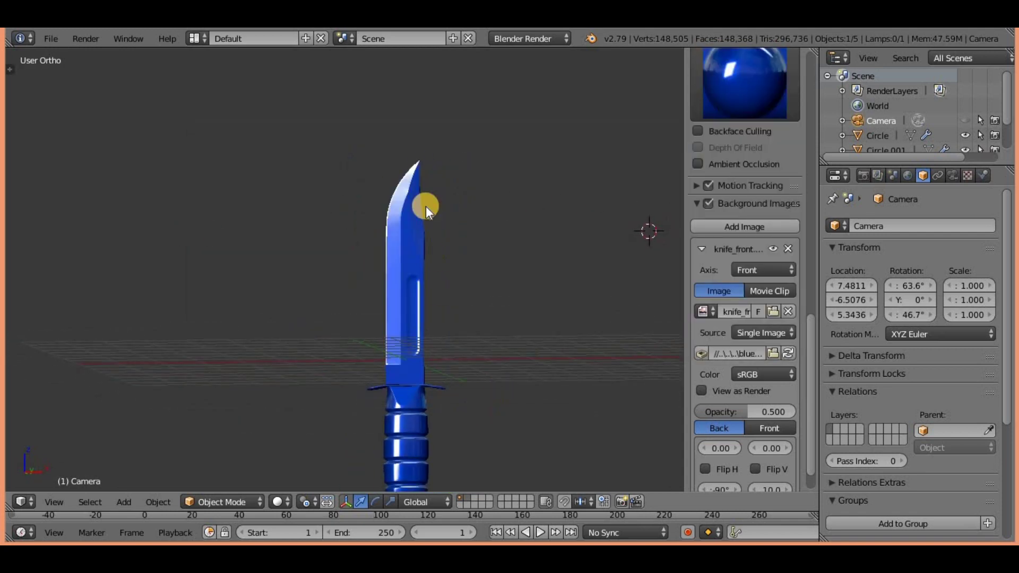
mouse_move(424, 266)
middle_mouse_down()
mouse_move(364, 342)
mouse_move(542, 342)
mouse_move(23, 346)
mouse_move(411, 327)
mouse_move(371, 231)
middle_mouse_up()
scroll(387, 222, "down", 3)
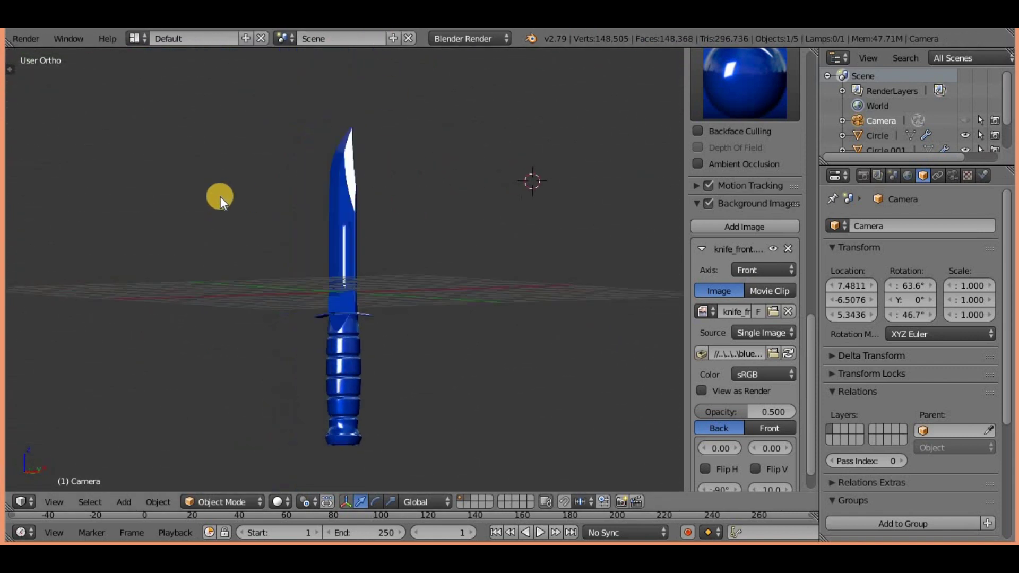
left_click(772, 75)
Step: Try the rainbow normal, plain grey and black rim matcaps on the knife
left_click(683, 310)
middle_click_drag(391, 311, 546, 330)
left_click(749, 88)
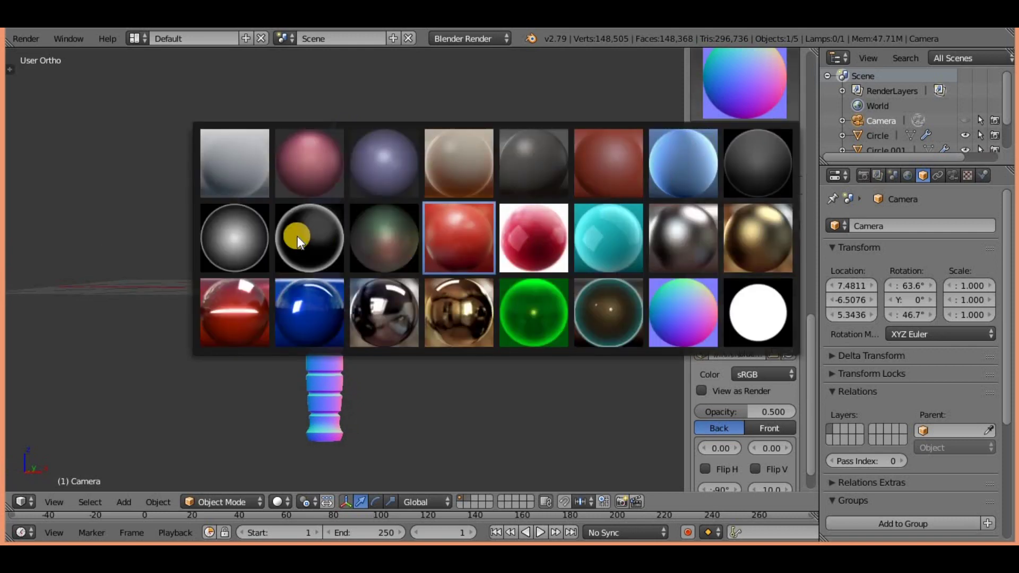
left_click(298, 236)
middle_click_drag(323, 256, 317, 265)
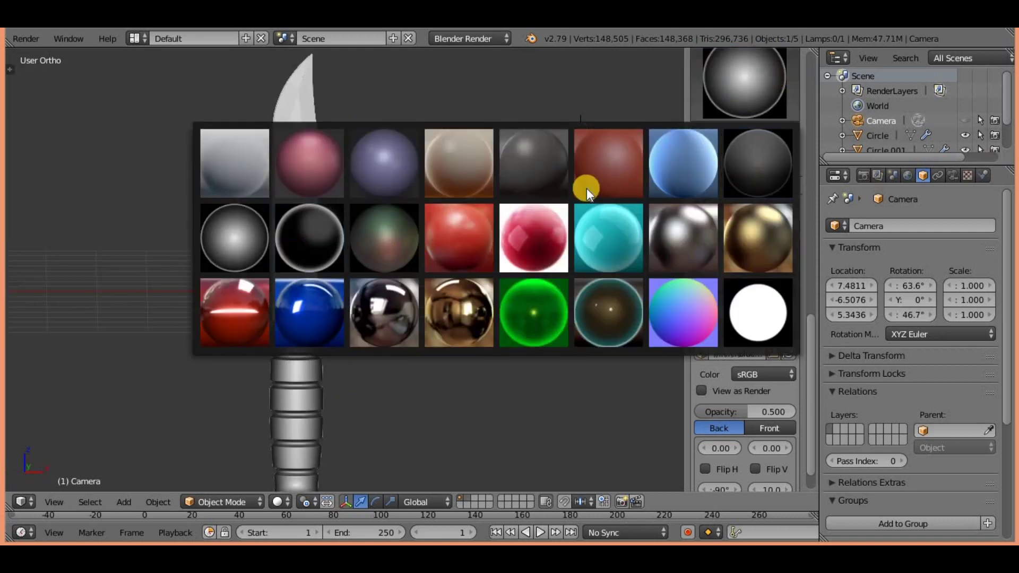
left_click(764, 89)
left_click(311, 238)
Step: Switch back to the chrome matcap and hide the side panel to widen the view
middle_click_drag(371, 285, 362, 278)
left_click(723, 101)
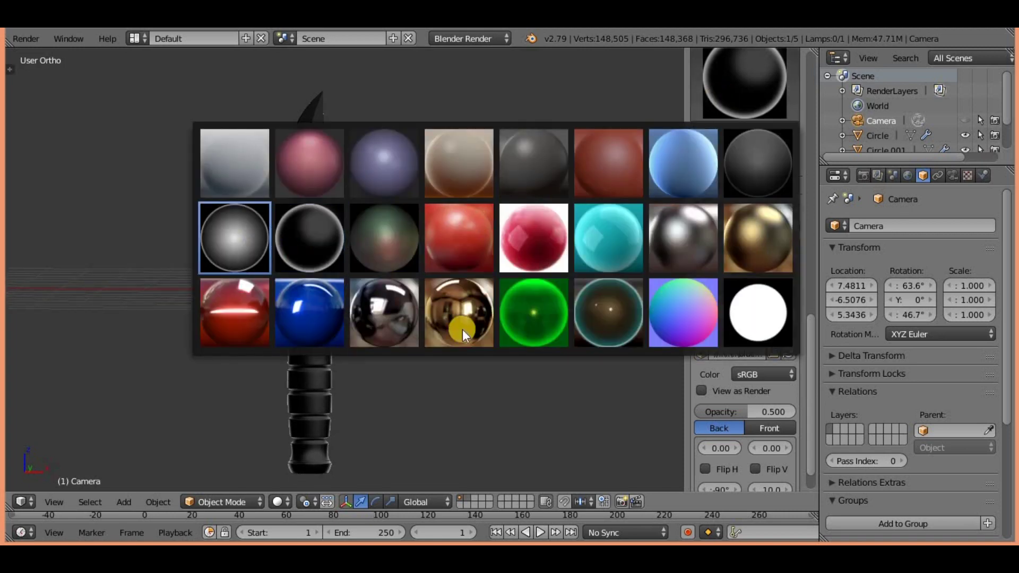
left_click(383, 317)
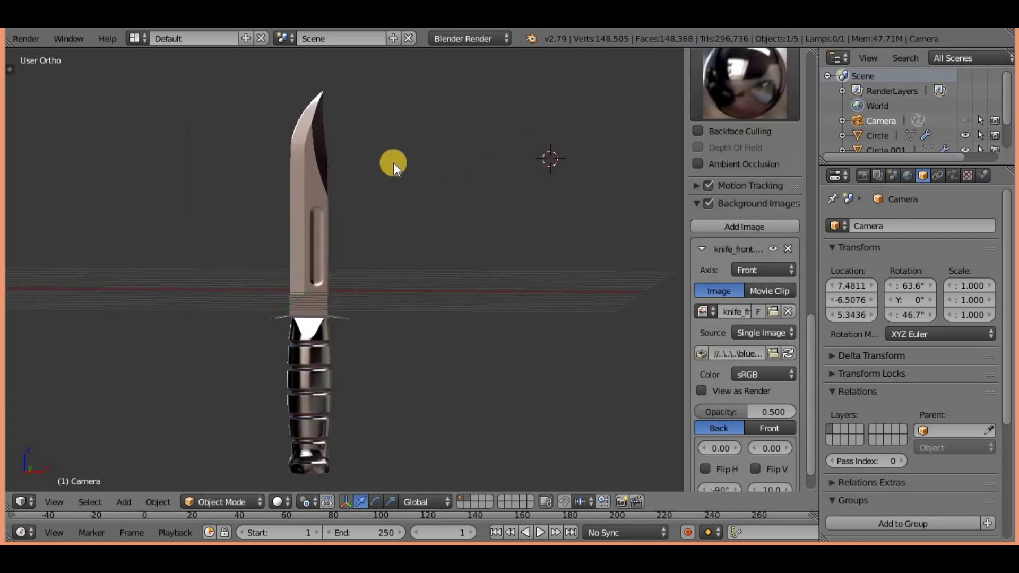
key("n")
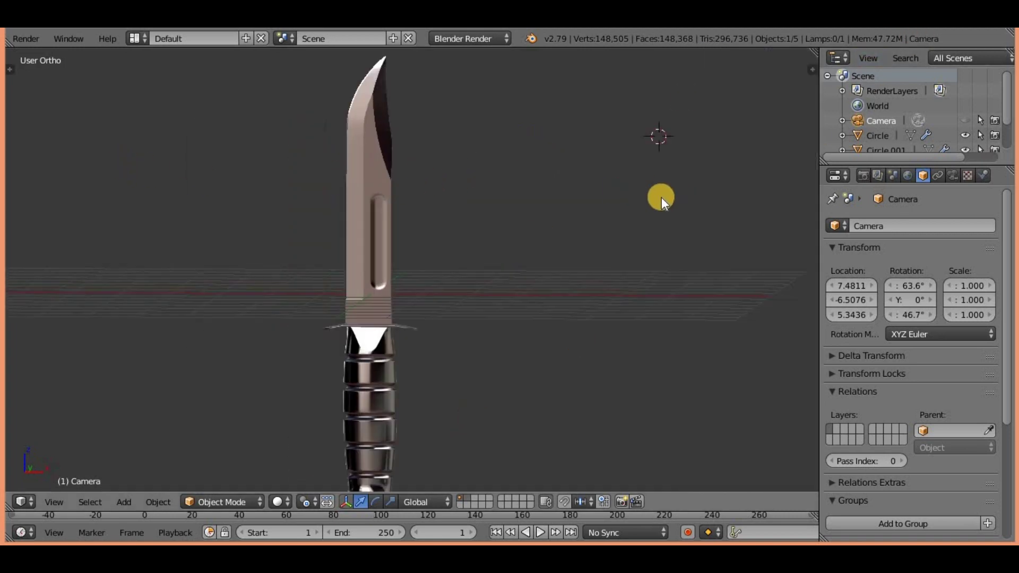
left_click_drag(817, 154, 875, 133)
scroll(533, 288, "up", 2)
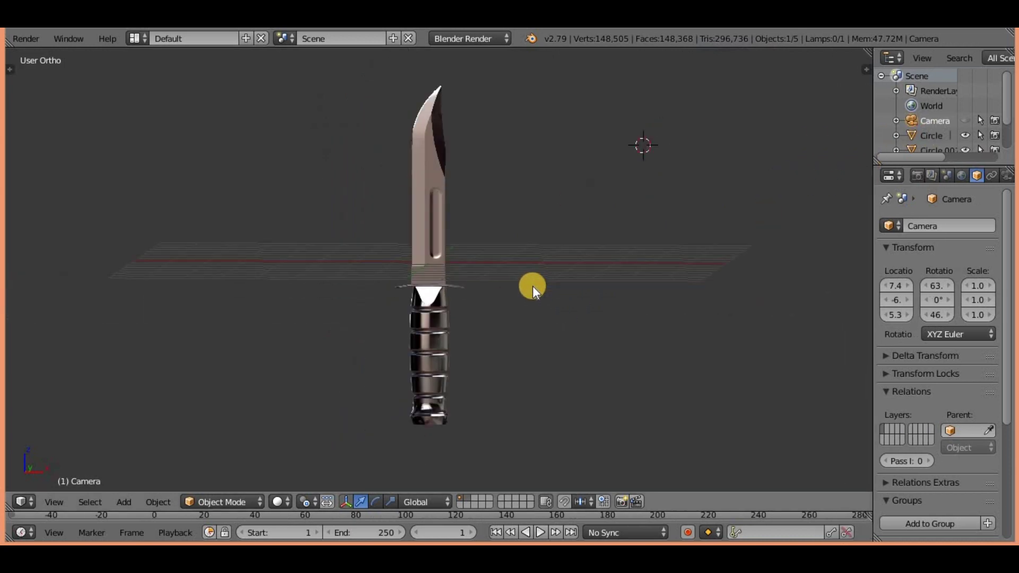